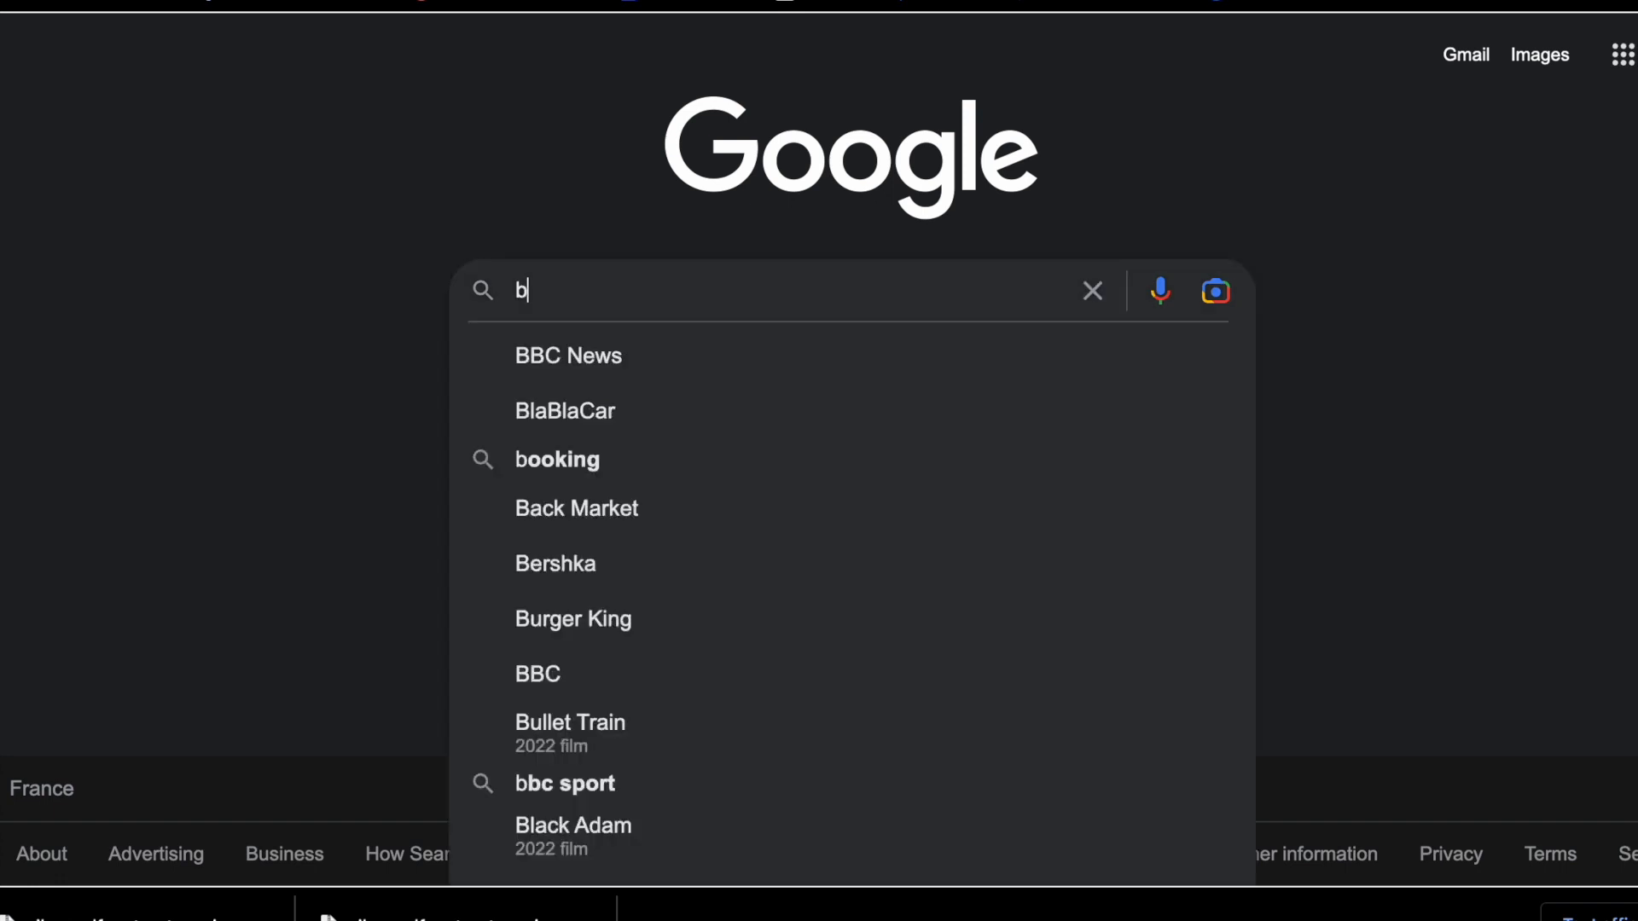
type("tmart")
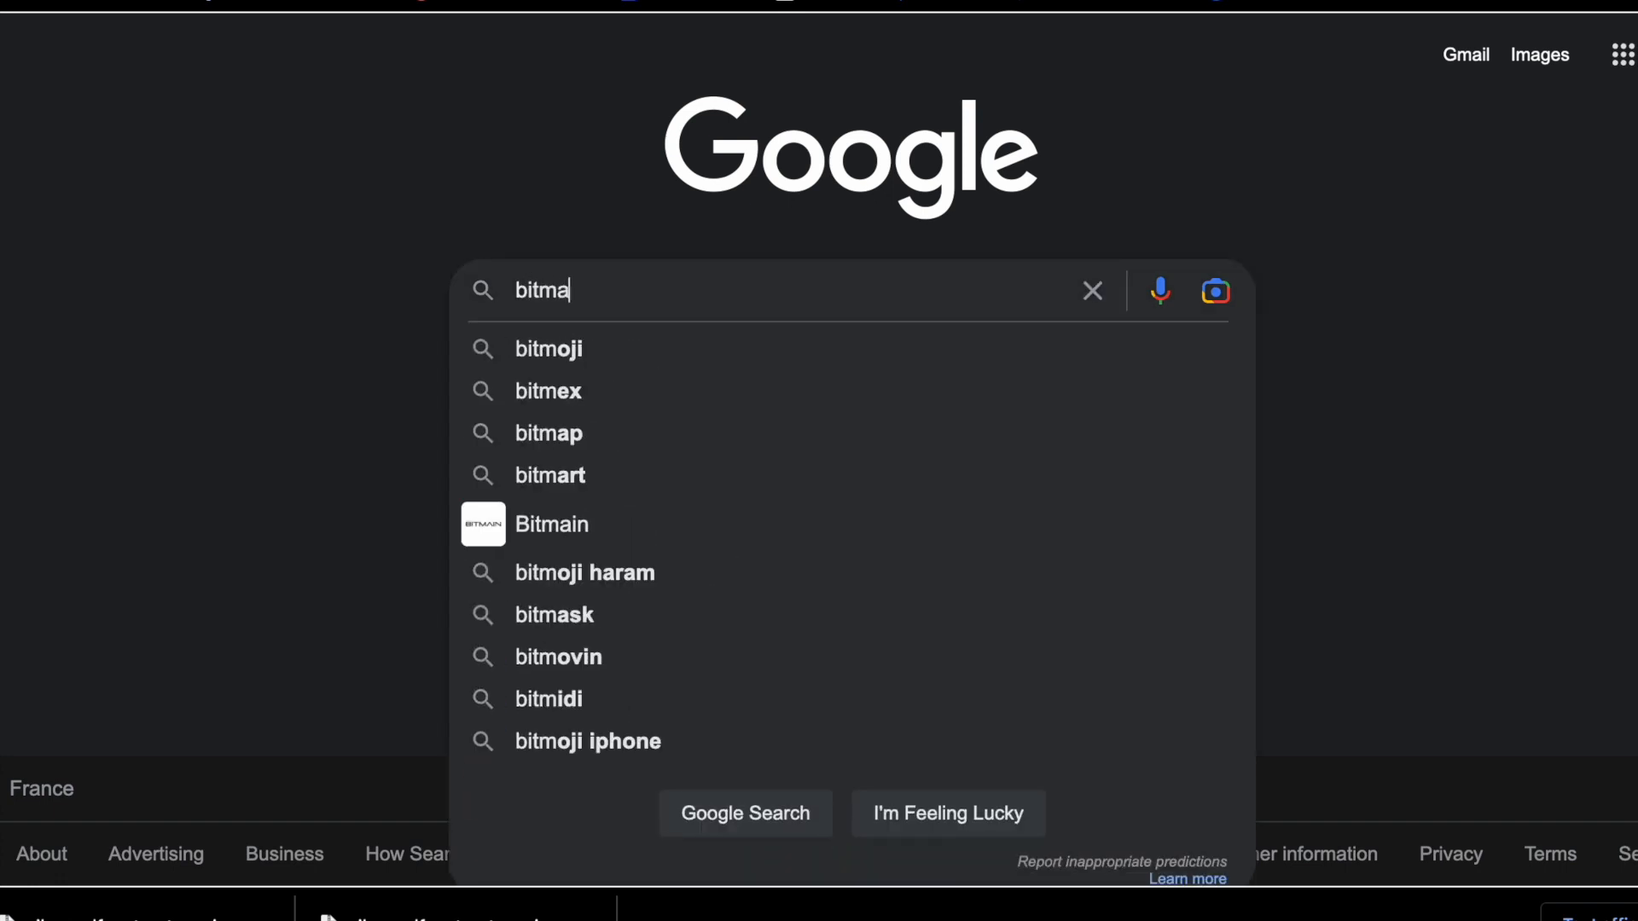
key("Return")
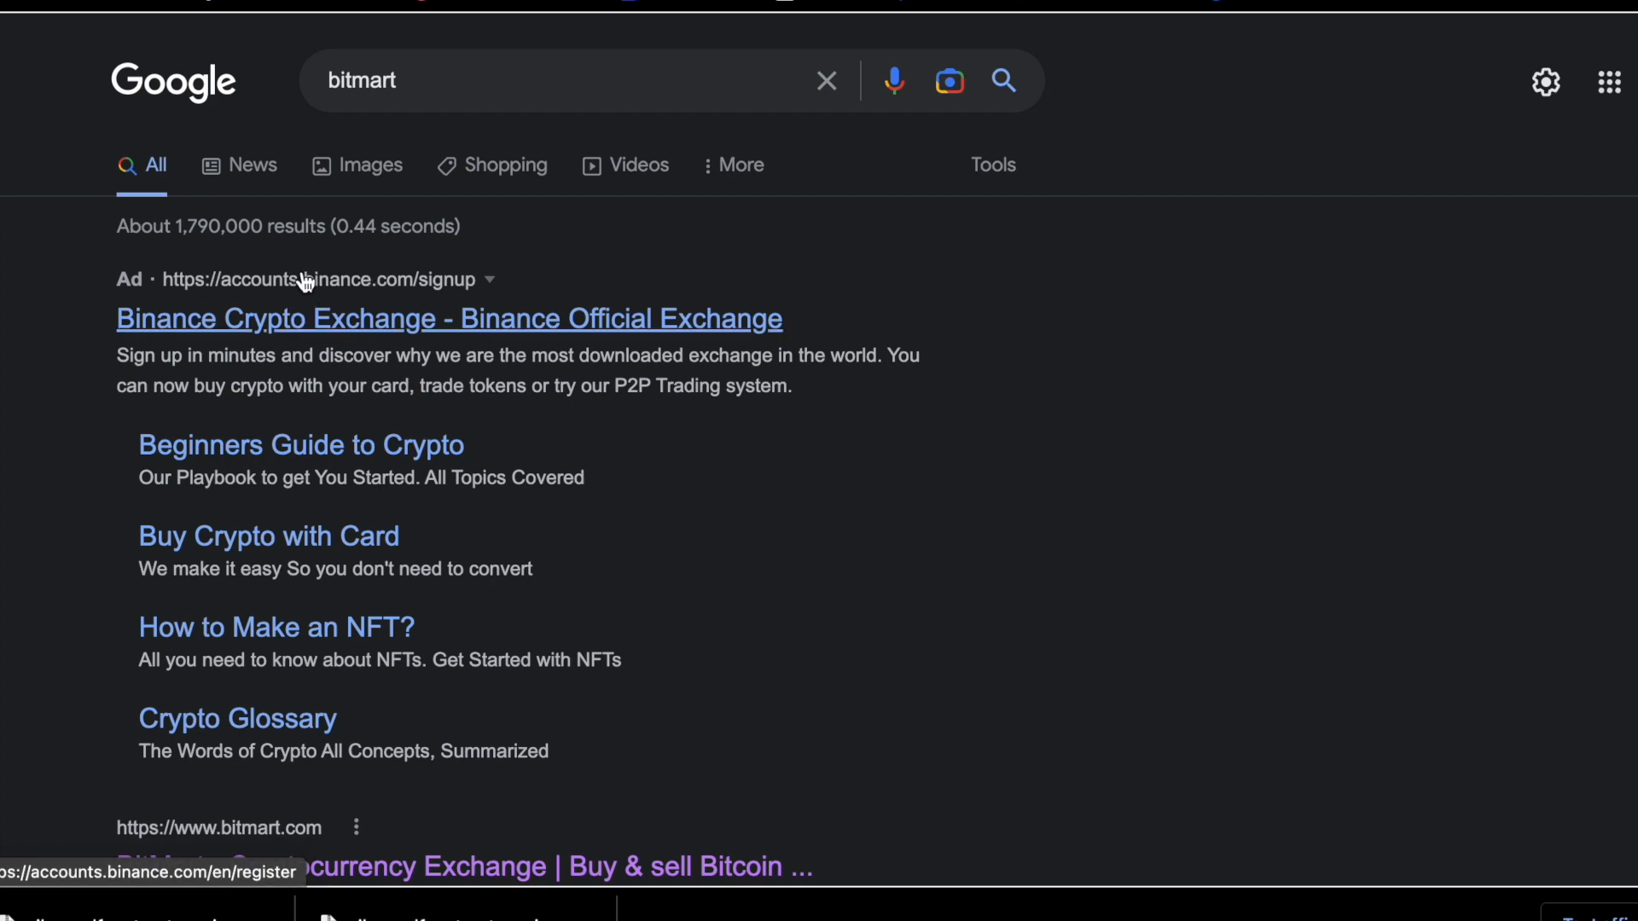
scroll(248, 428, "down", 5)
scroll(250, 452, "down", 2)
scroll(250, 452, "down", 4)
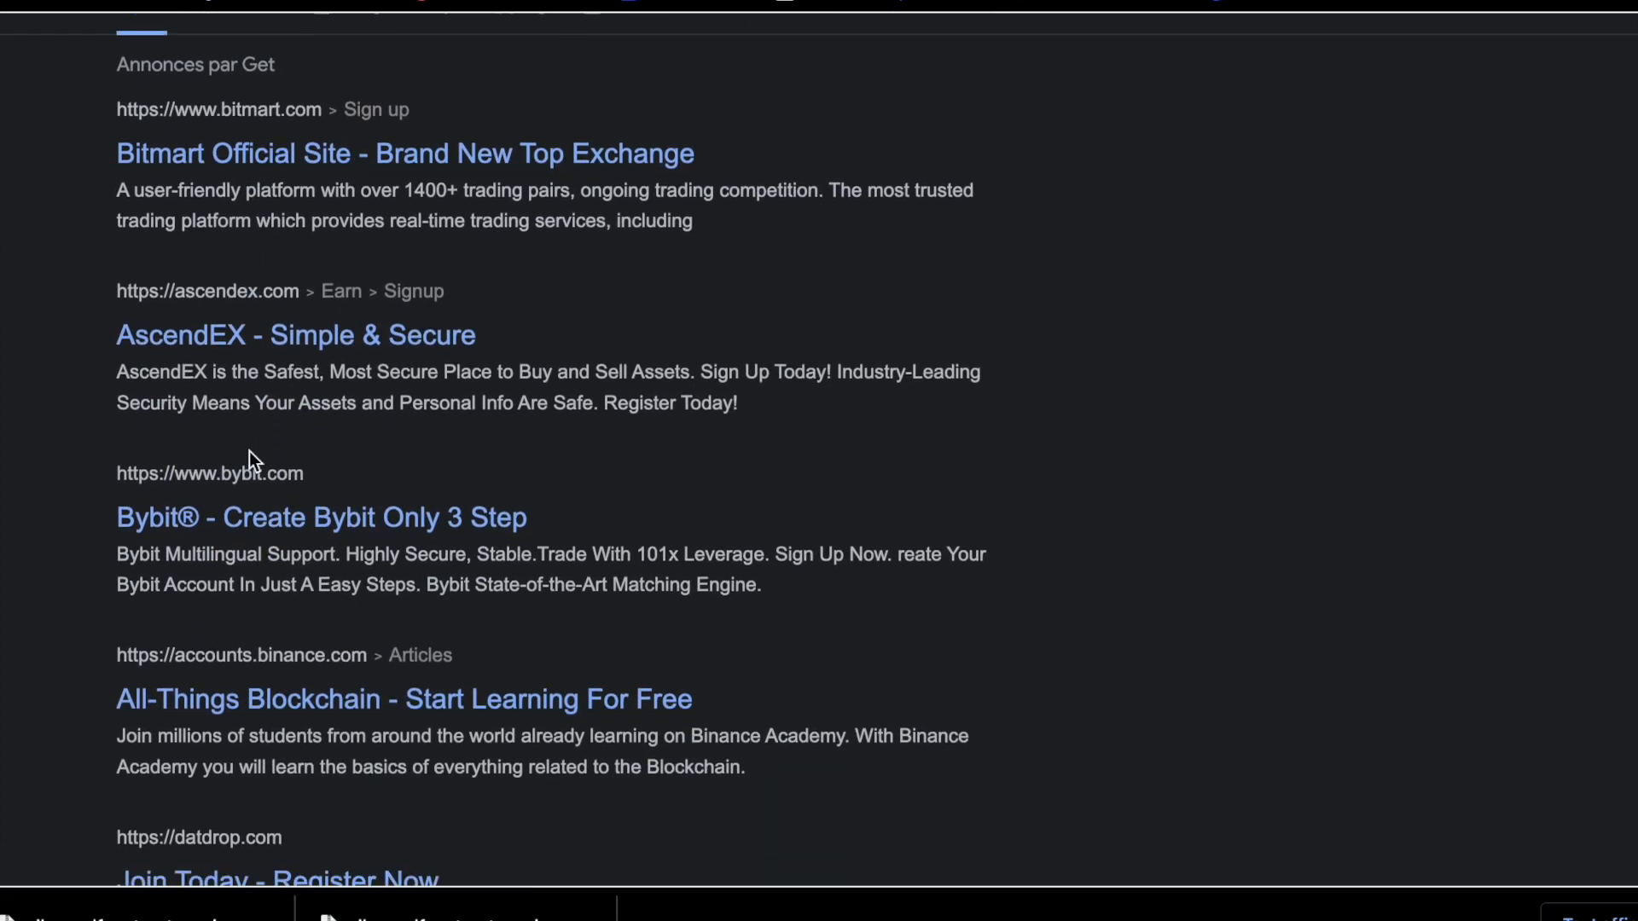
scroll(250, 452, "down", 4)
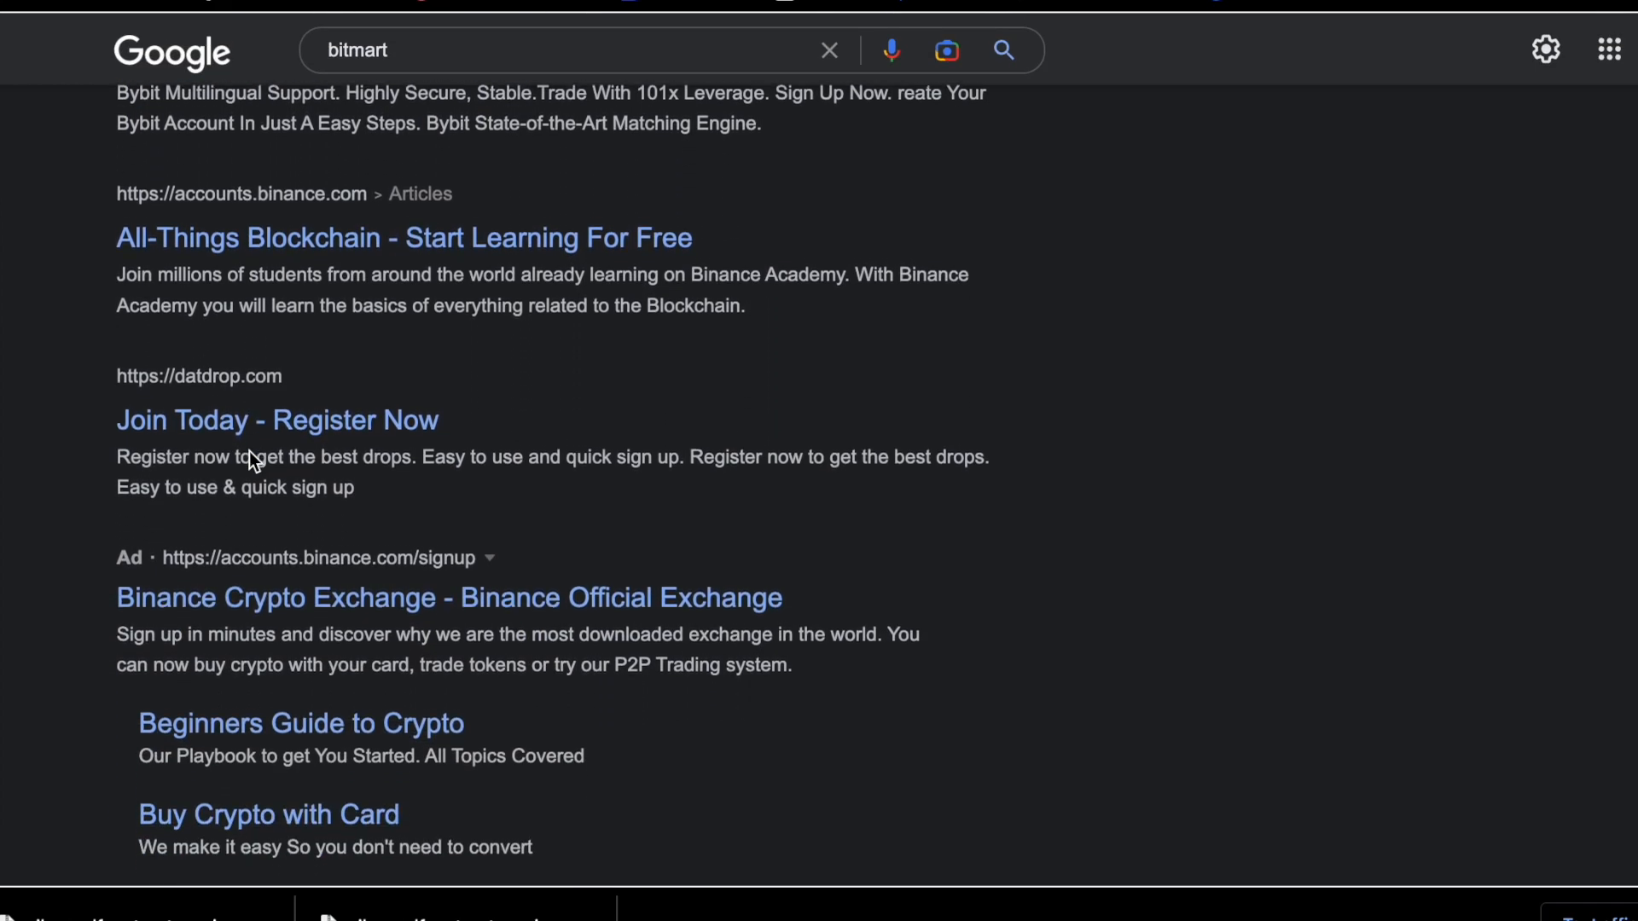
scroll(249, 452, "down", 5)
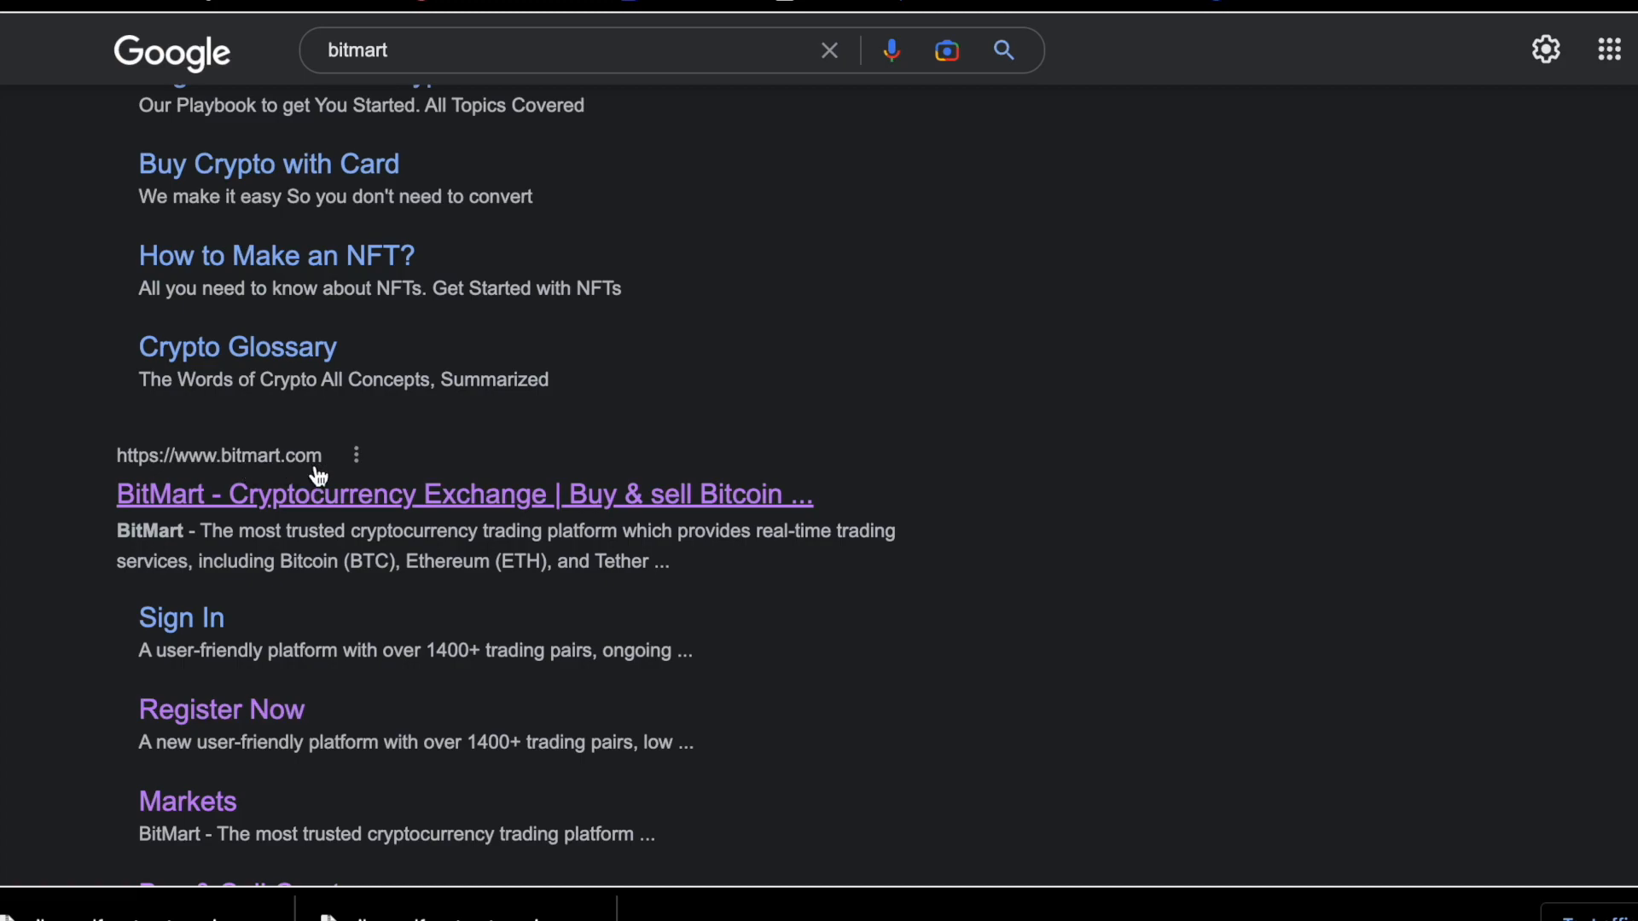
Open BitMart's sign-up form, enter the account e-mail and password, and tick the age/terms certification
left_click(295, 499)
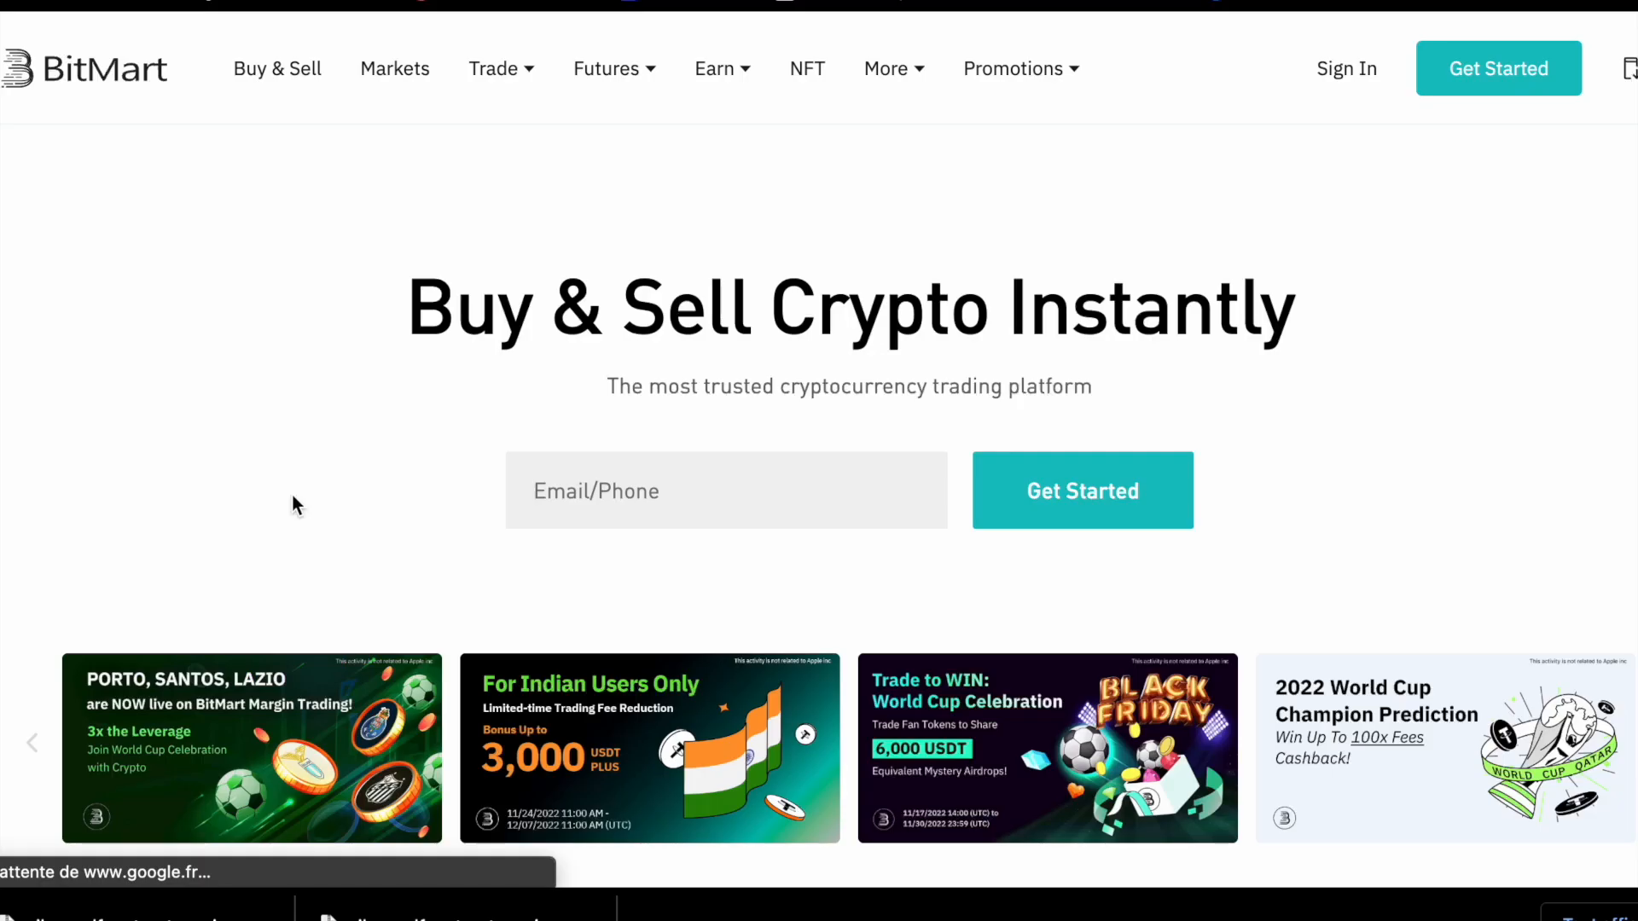
left_click(1501, 79)
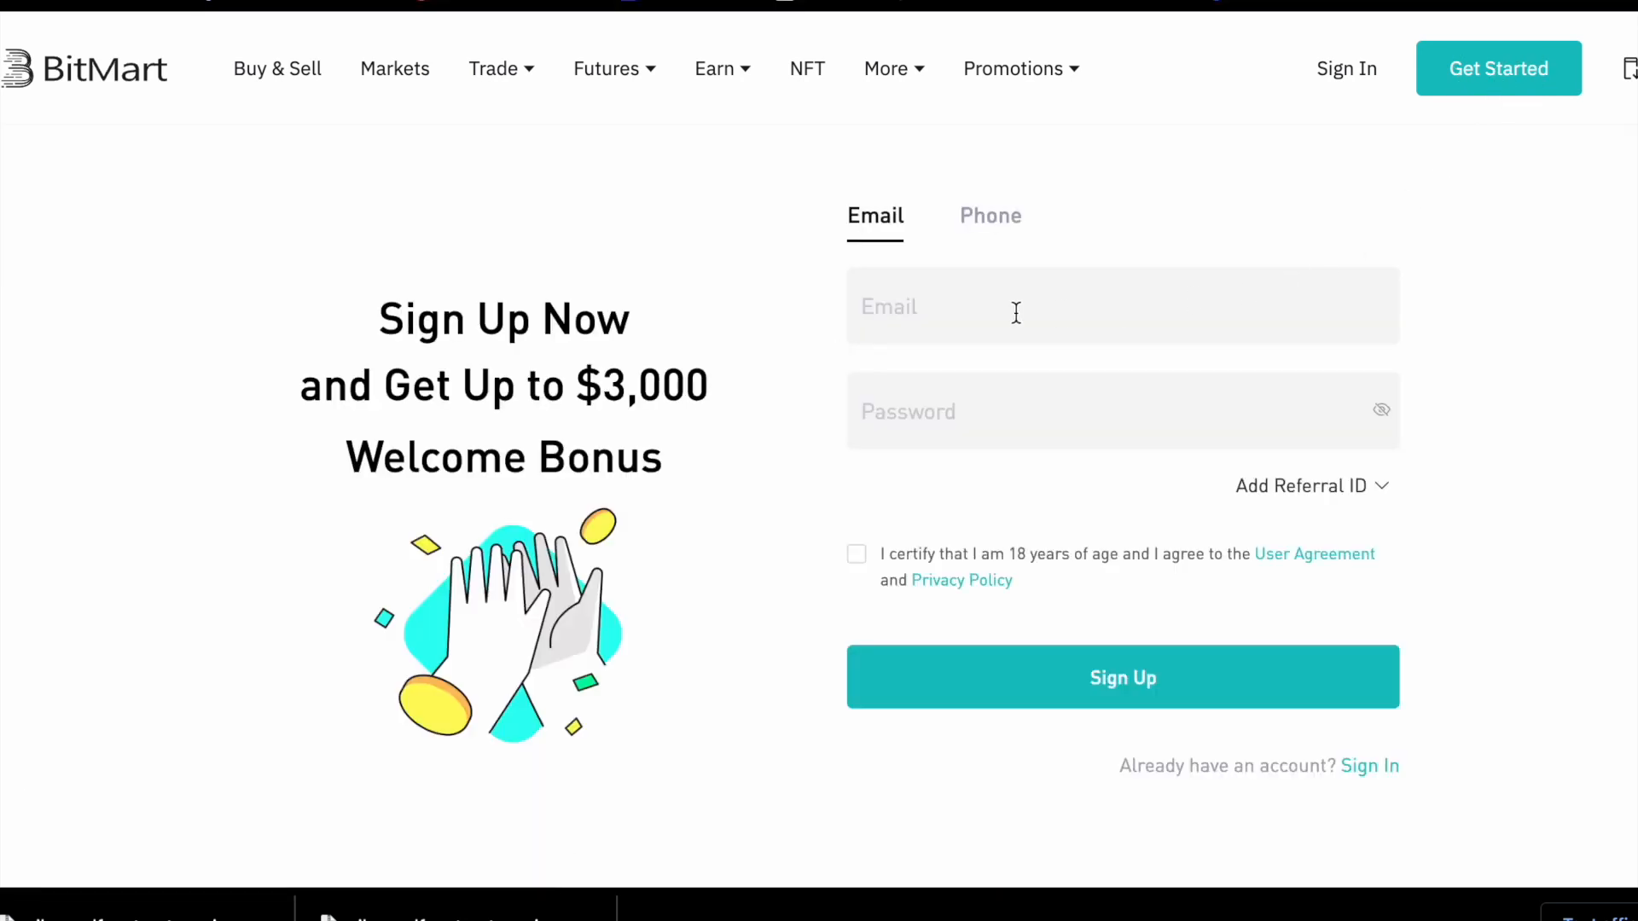
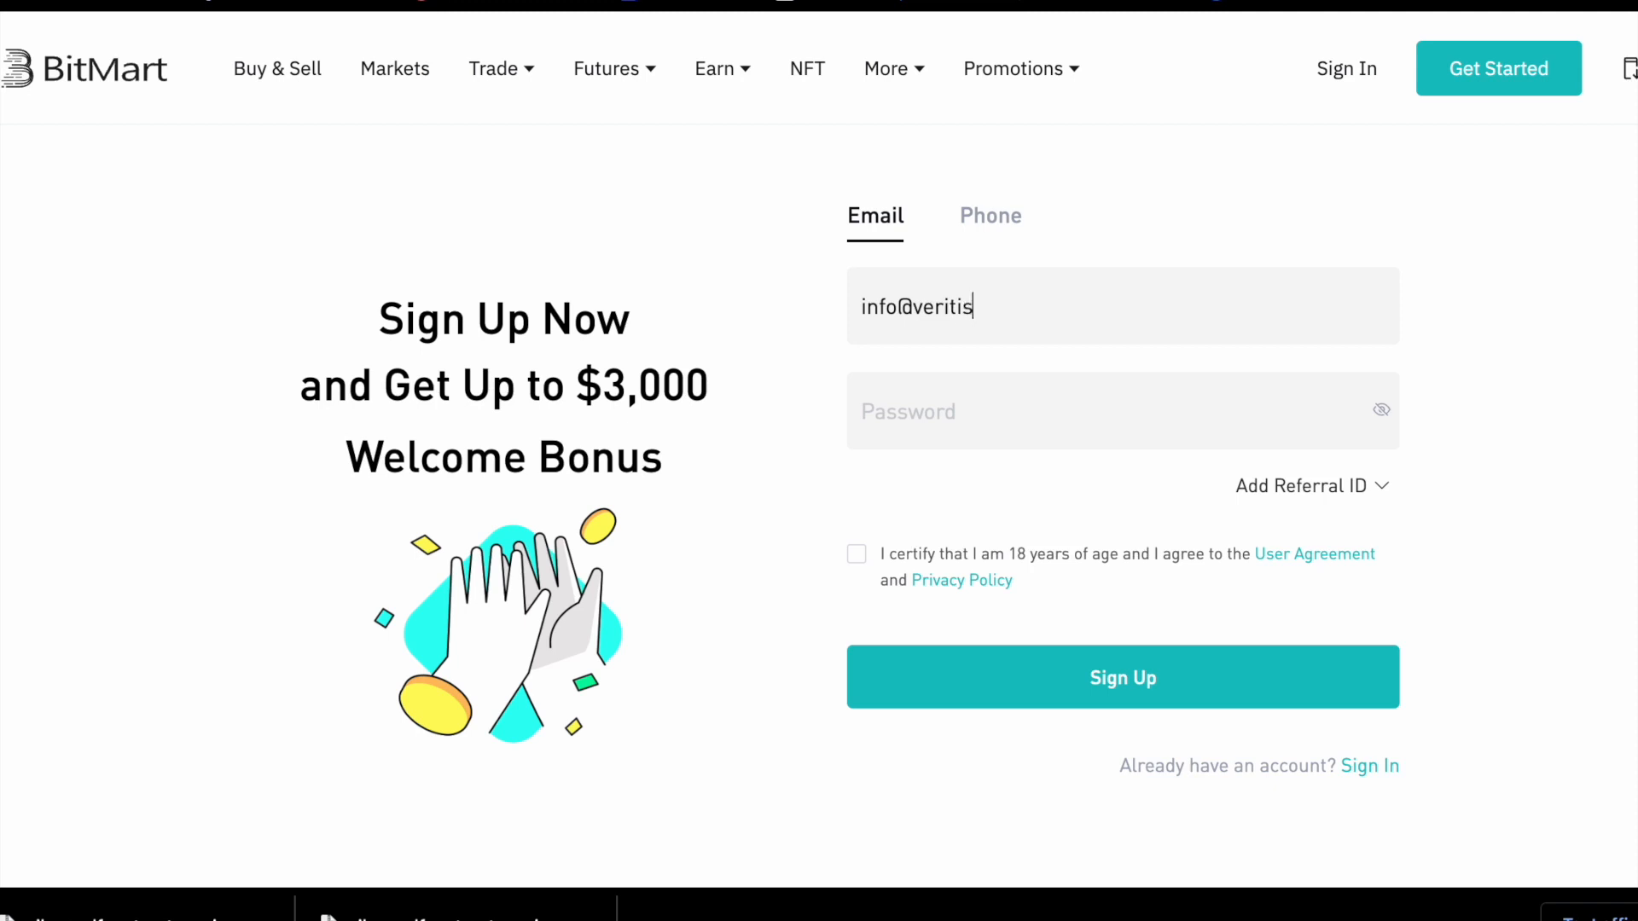
left_click(1043, 408)
key("ctrl+v")
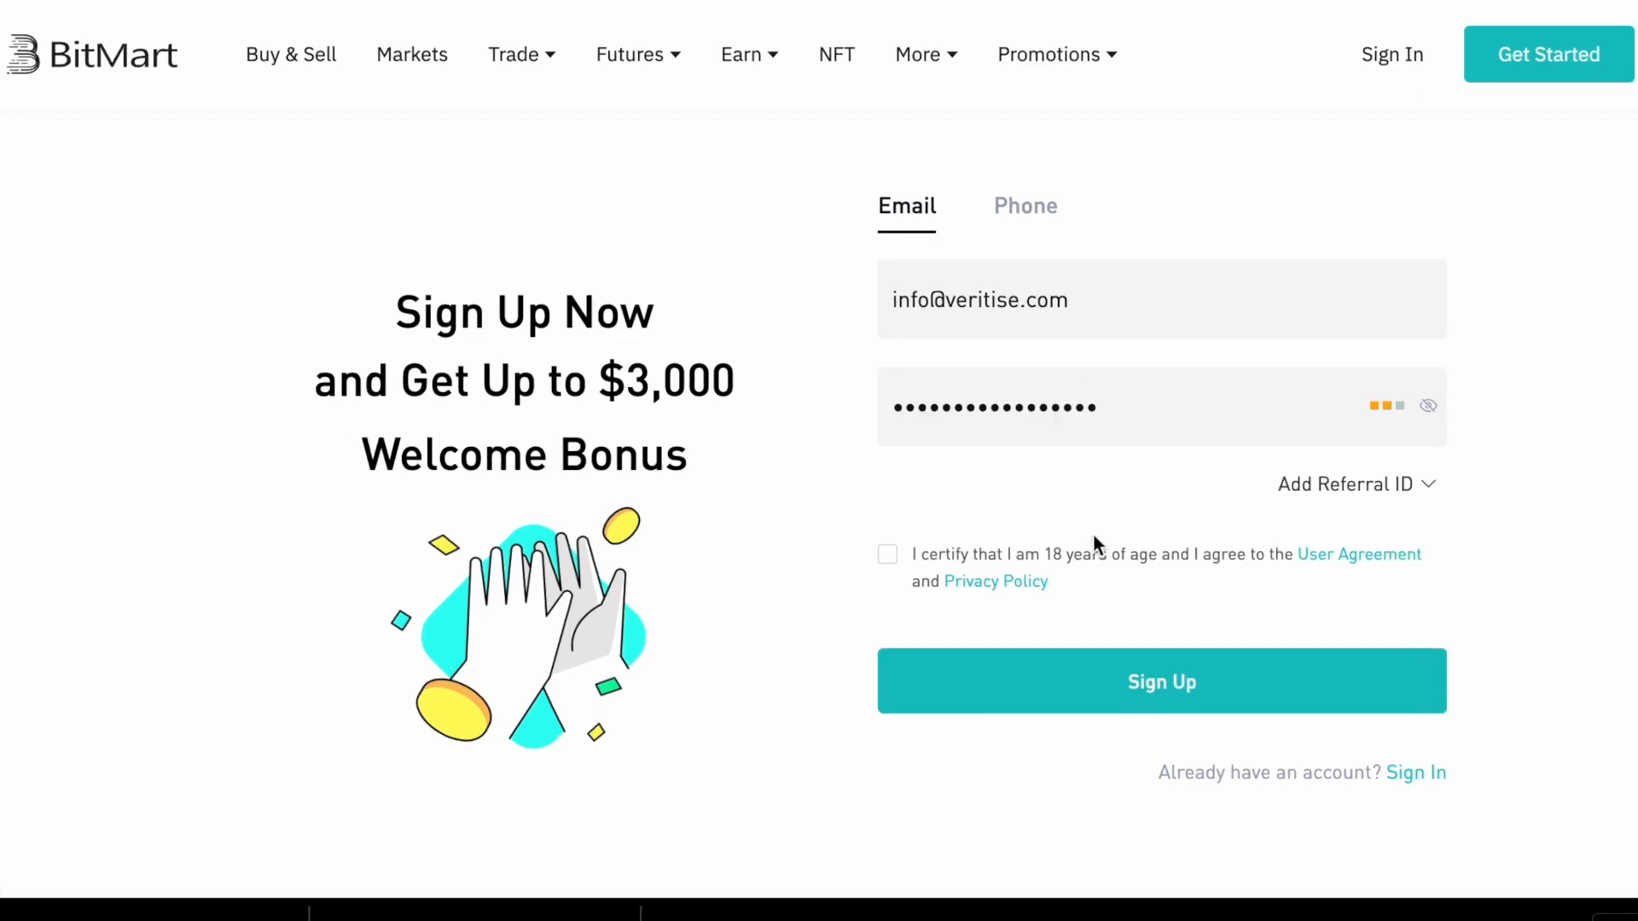
left_click(857, 554)
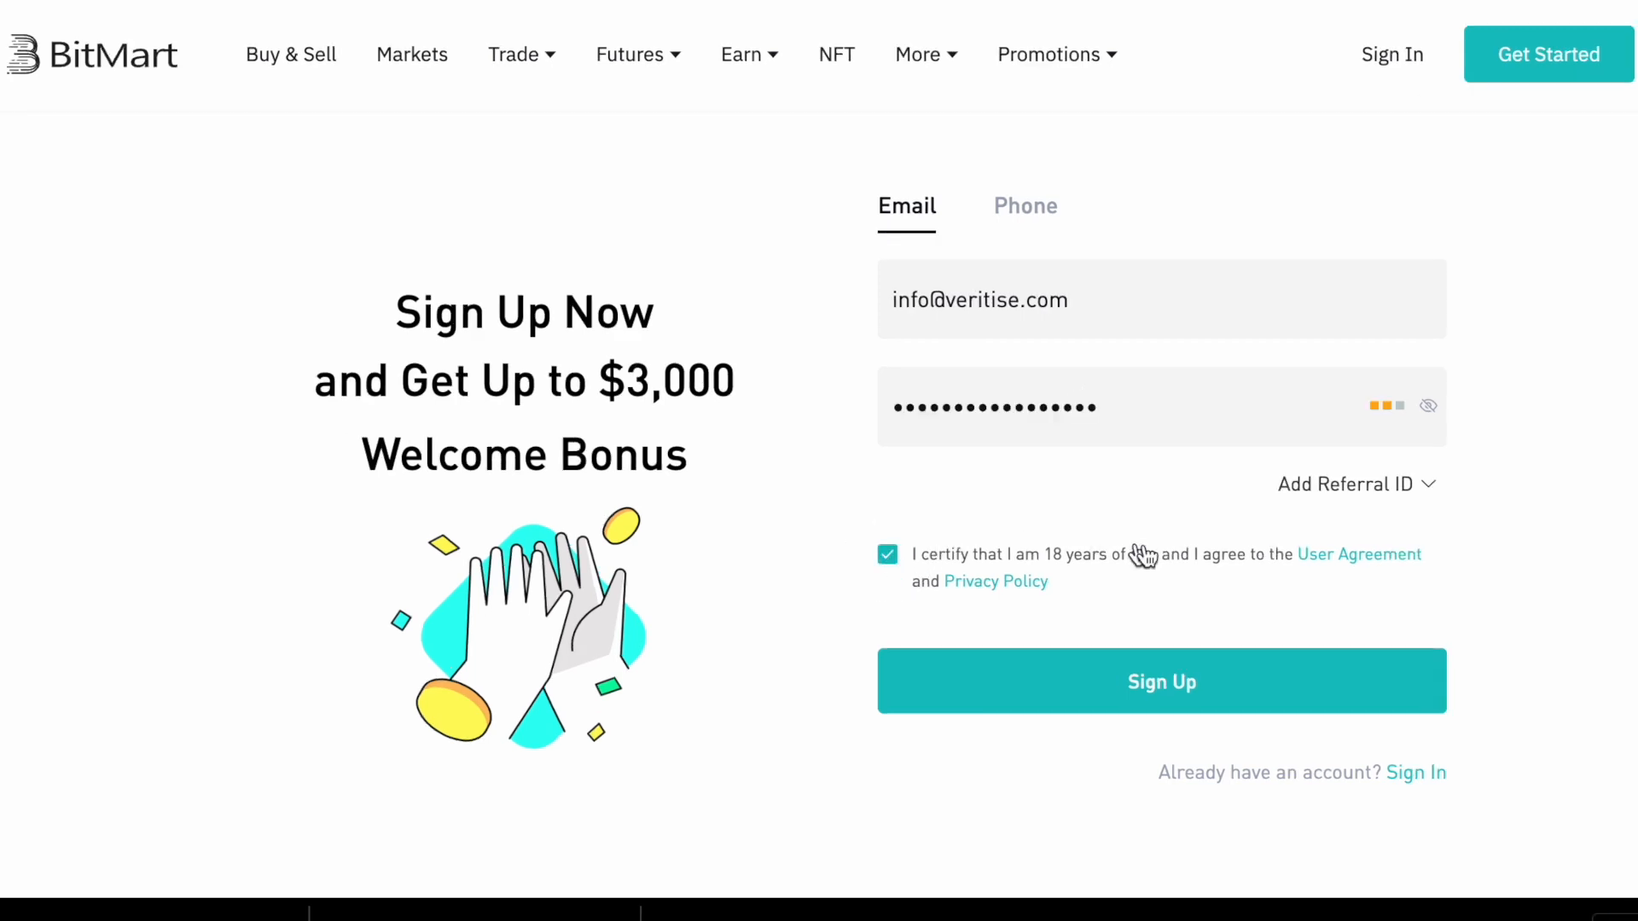
Submit the sign-up, solve the slider puzzle, and decline Chrome's offer to save the password
left_click(1169, 680)
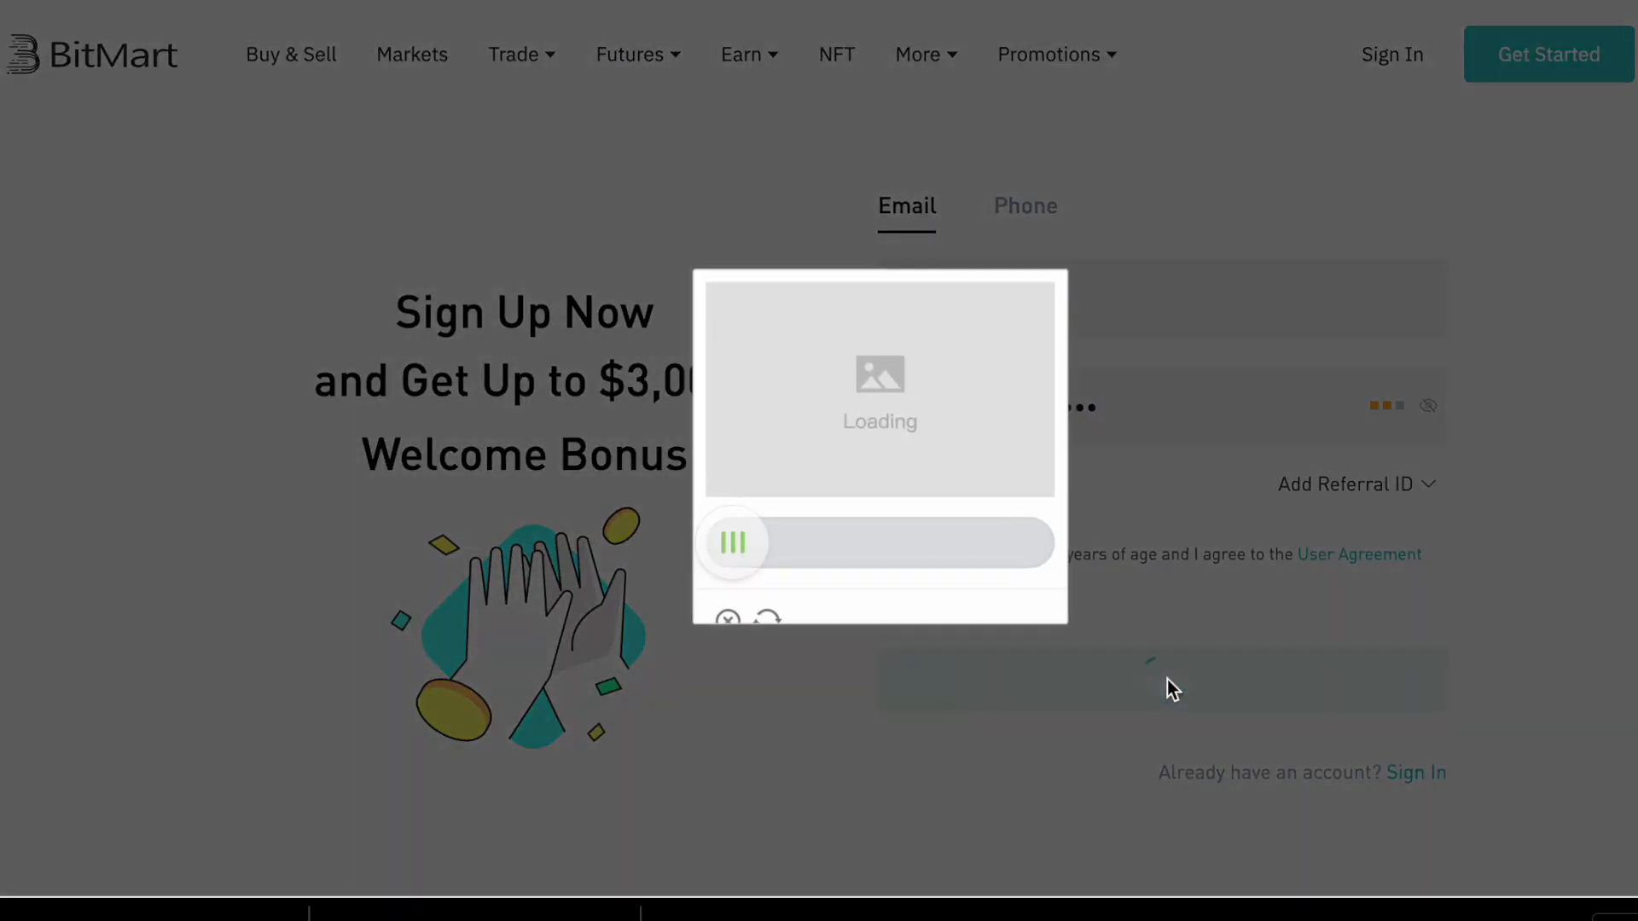
left_click_drag(732, 536, 936, 534)
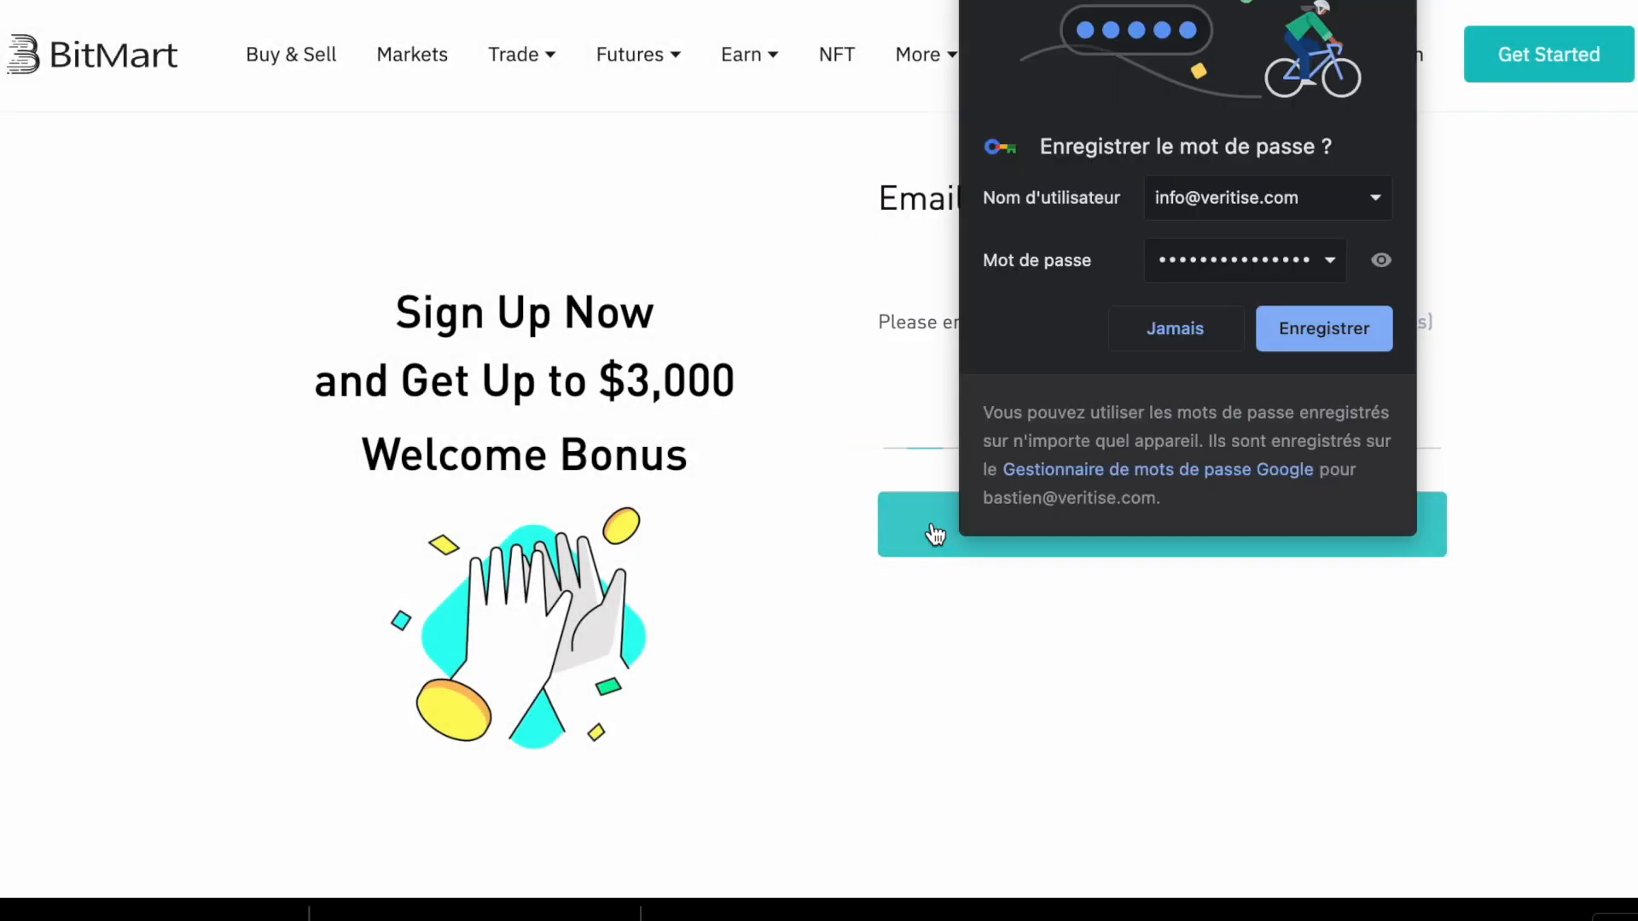
left_click(1194, 328)
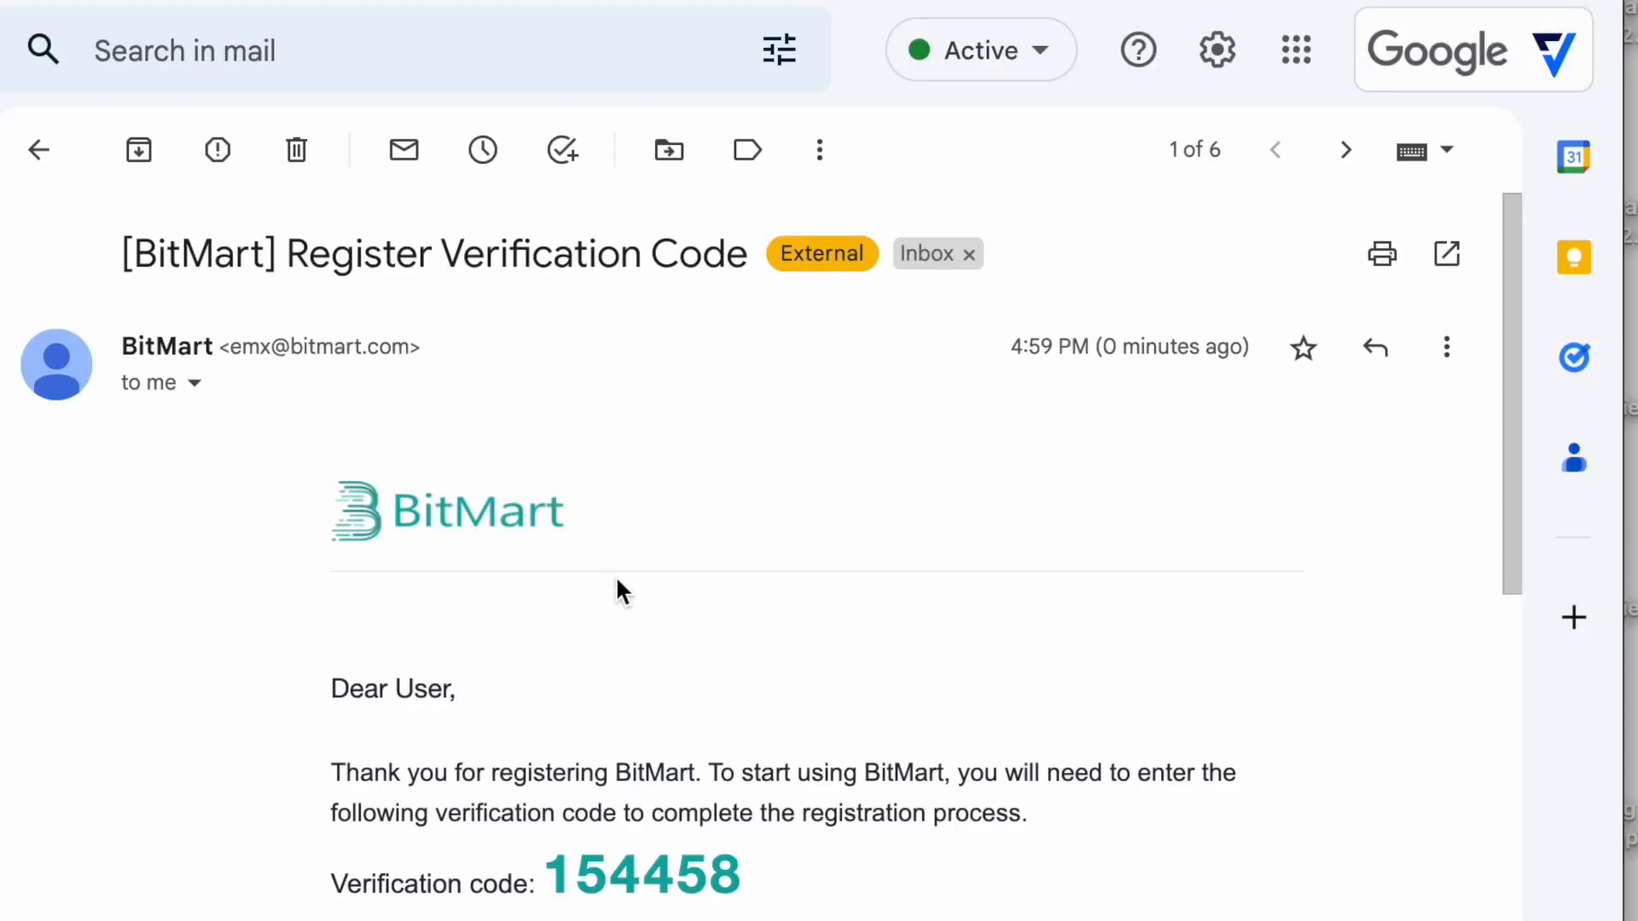
Copy the verification code from BitMart's Gmail message and return to the BitMart verification page
scroll(698, 658, "down", 3)
left_click_drag(546, 667, 744, 667)
key("ctrl+c")
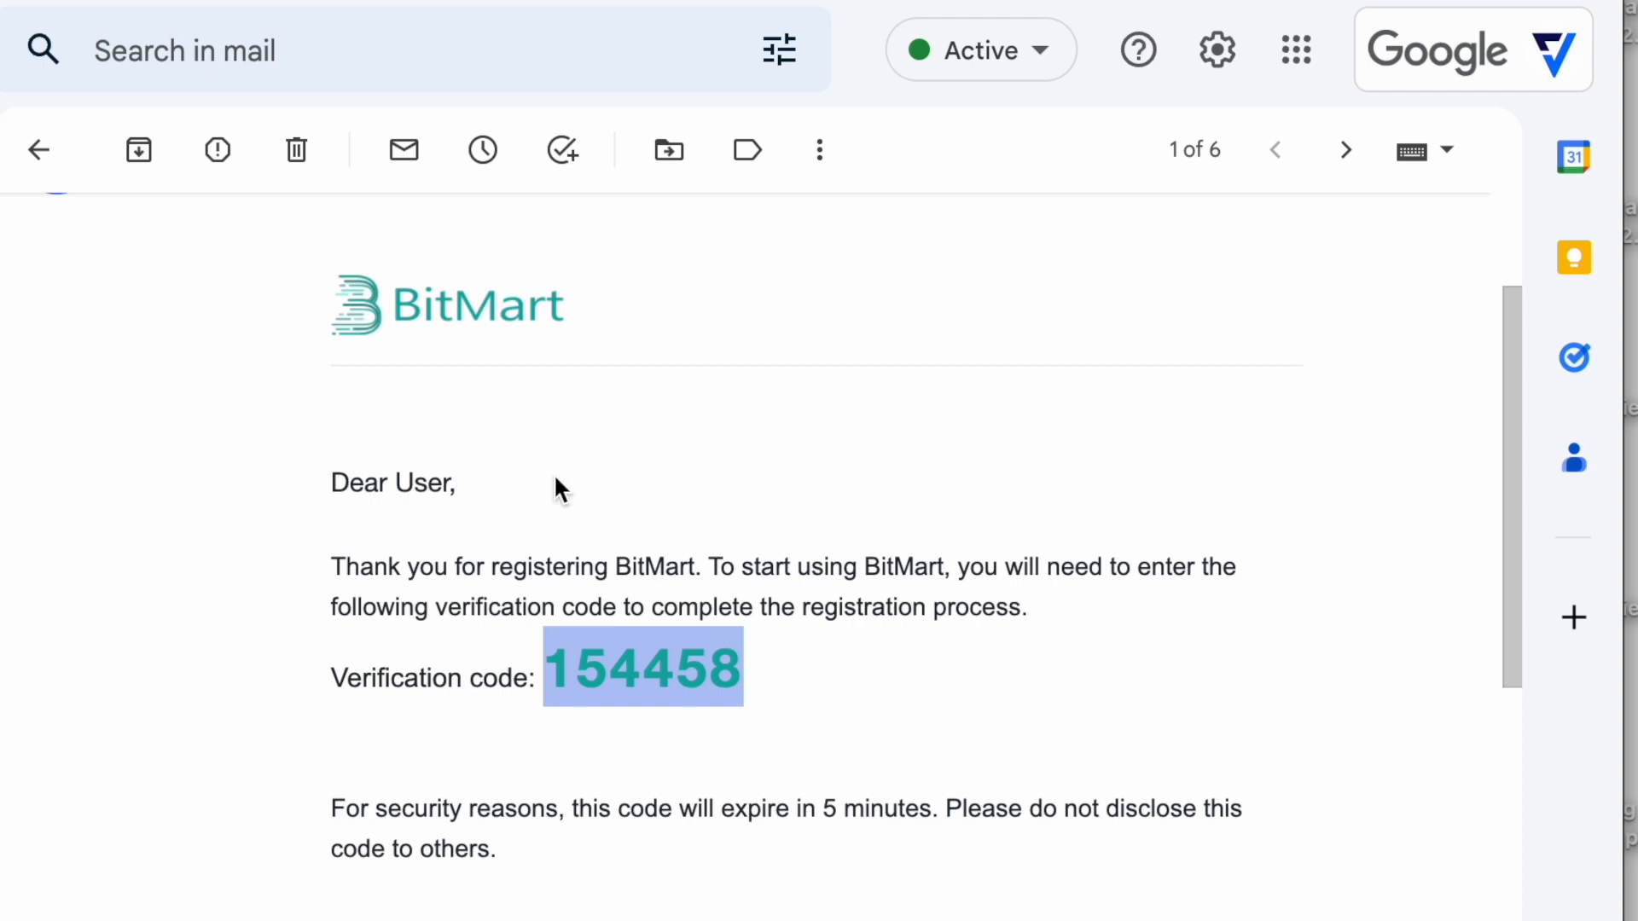
left_click(1353, 1)
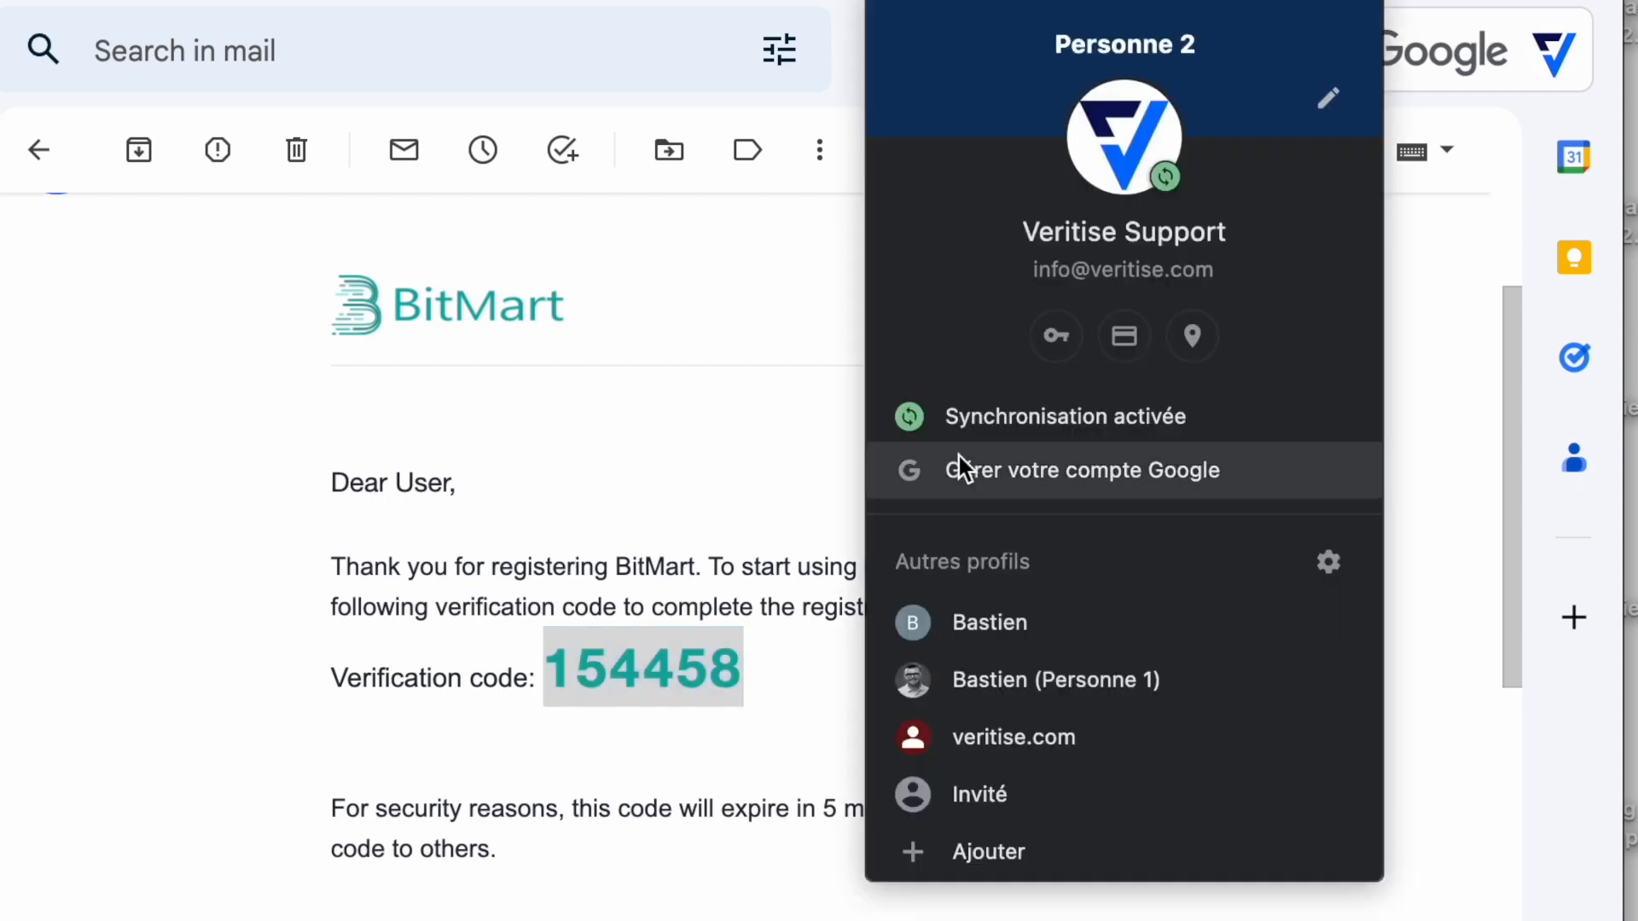
left_click(1002, 674)
Paste the e-mailed code to finish registering and enter the Rewards Hub from the welcome pop-up
left_click(589, 553)
key("ctrl+v")
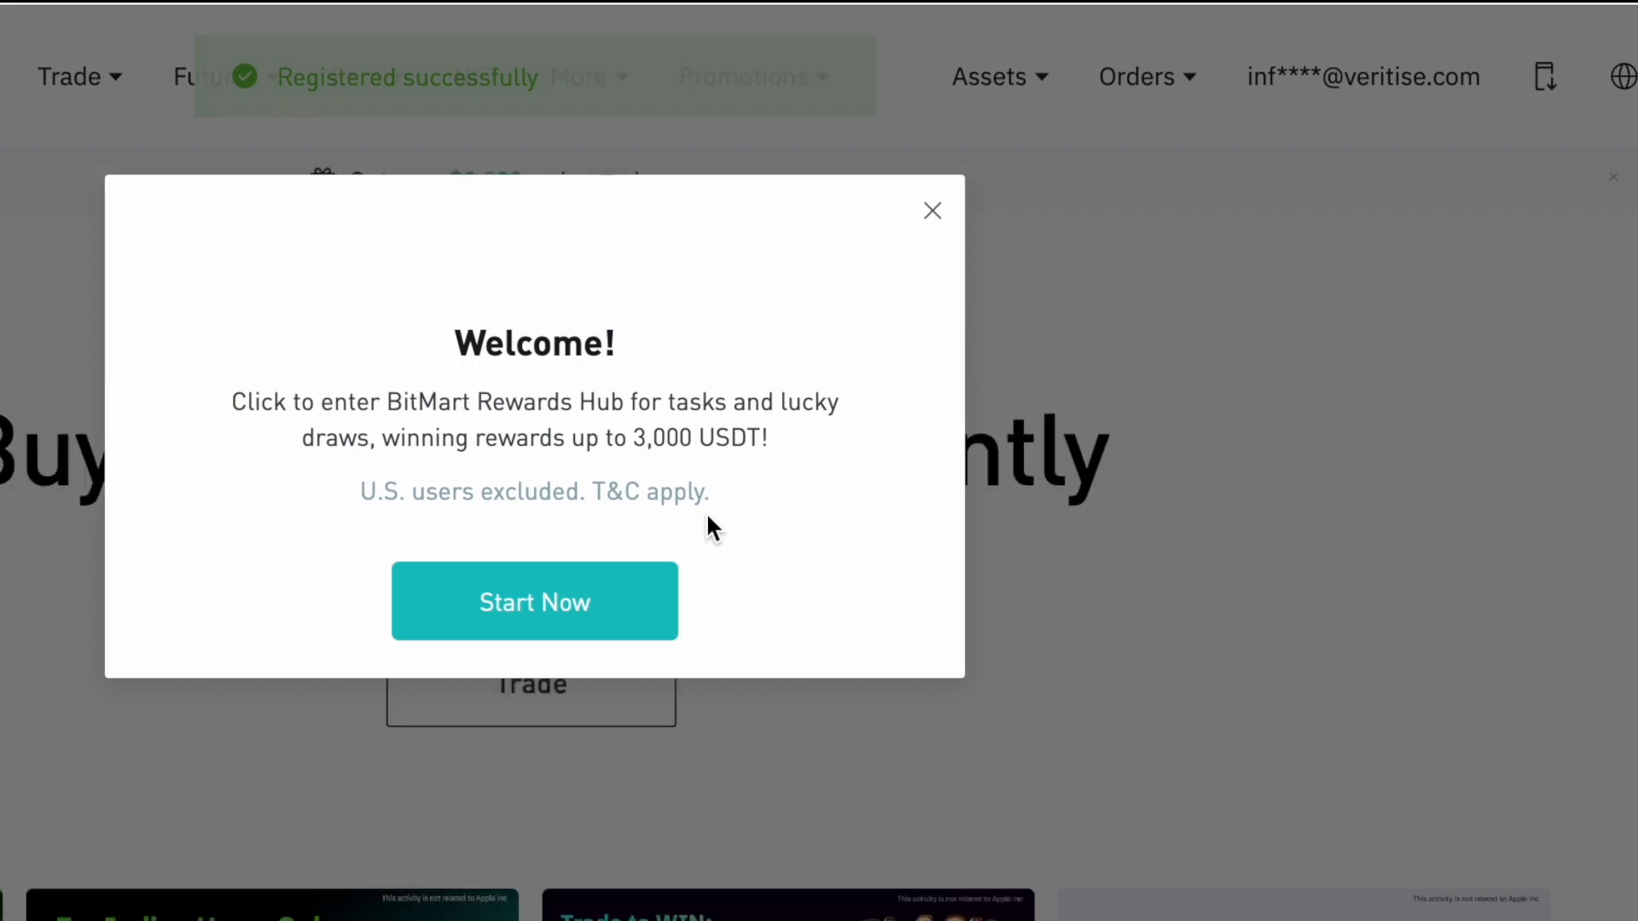
left_click(539, 597)
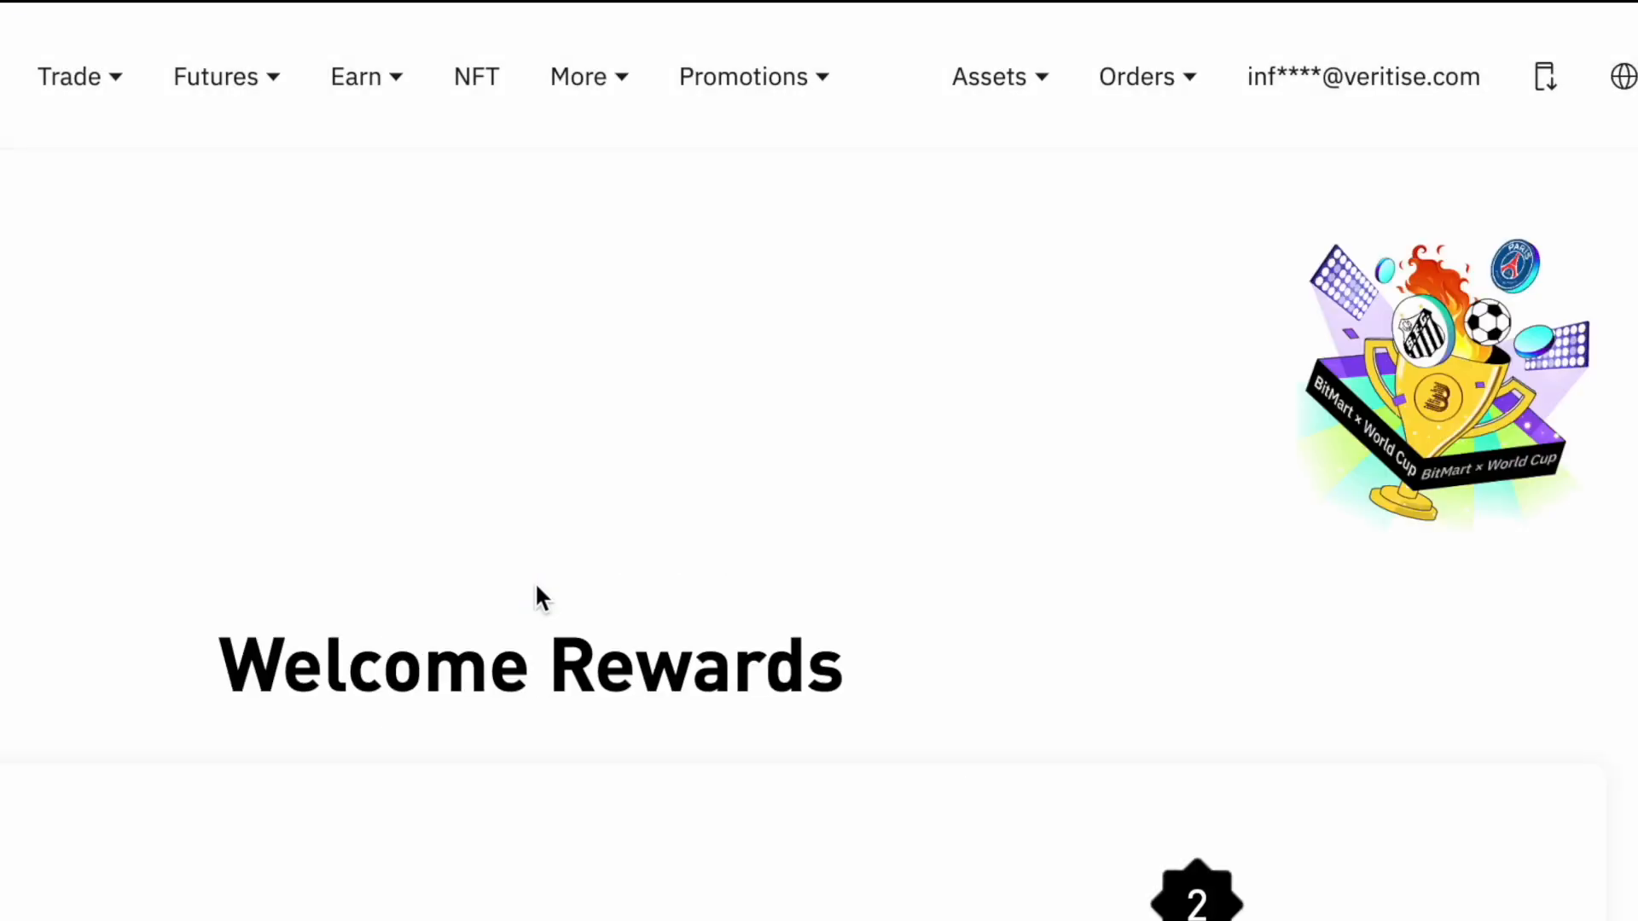
Go to the Verification page from the account menu
mouse_move(1545, 76)
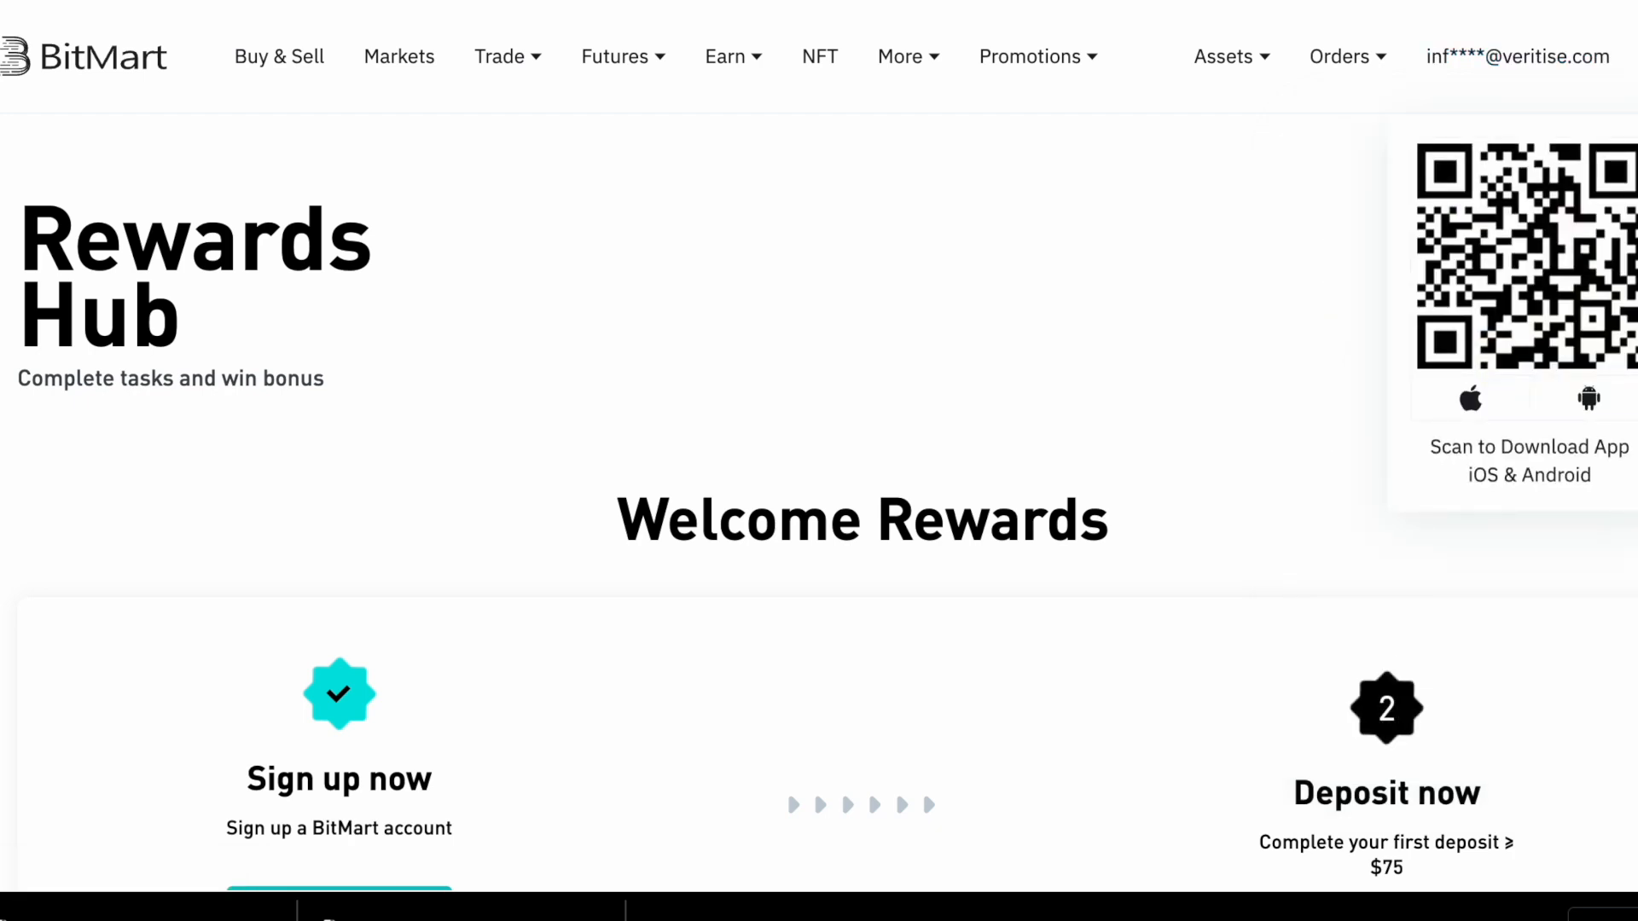
mouse_move(1628, 59)
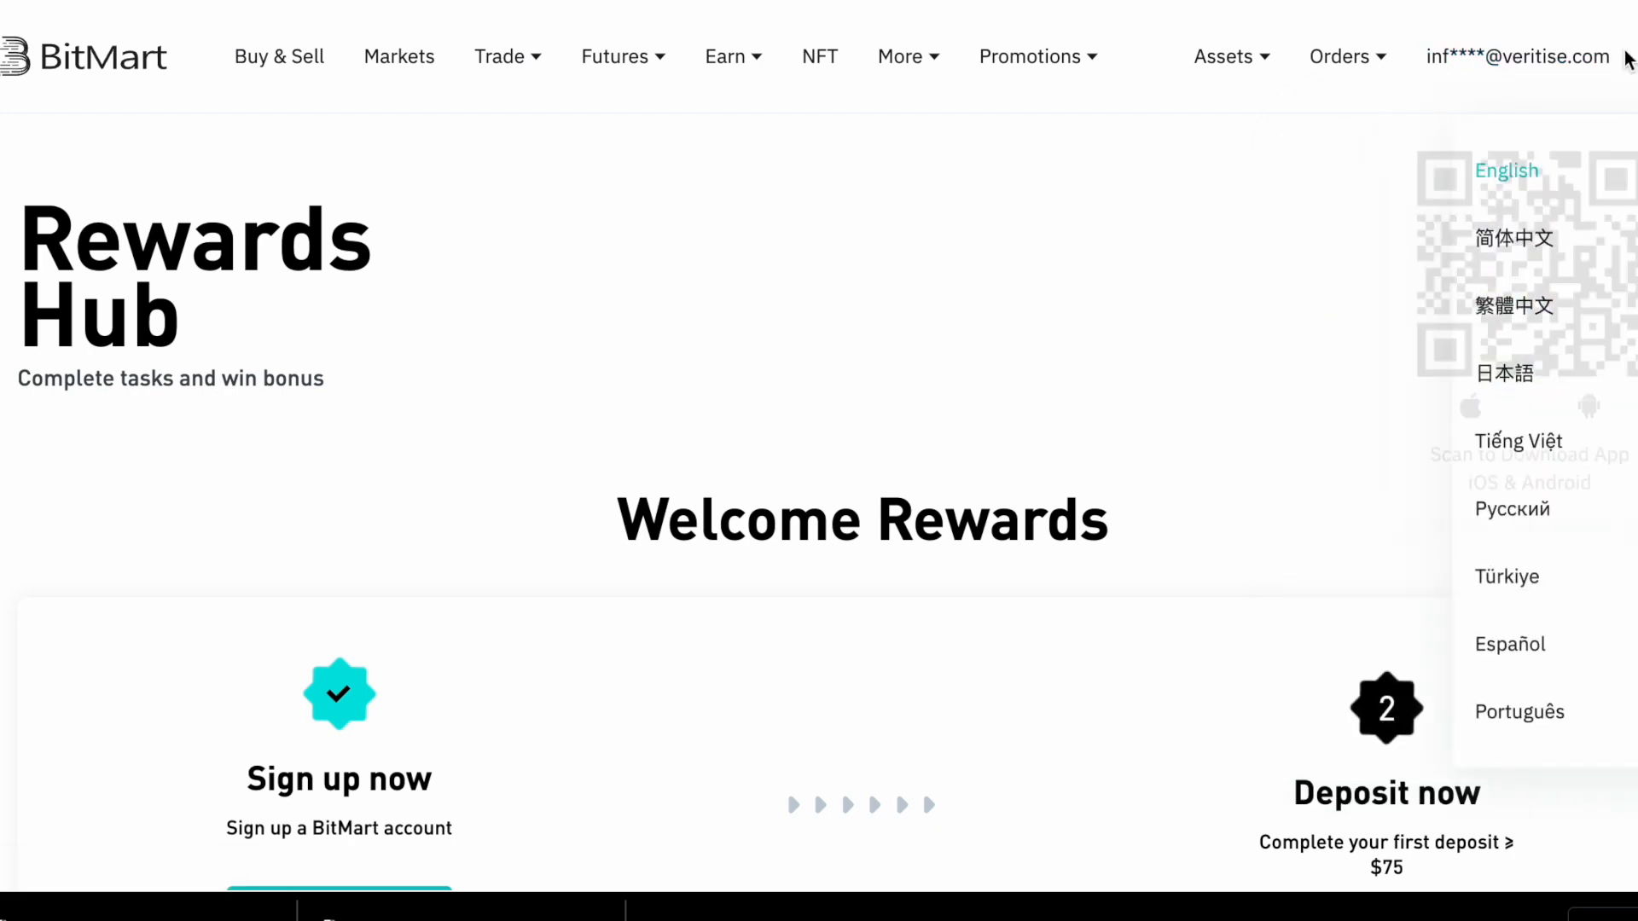
mouse_move(1479, 65)
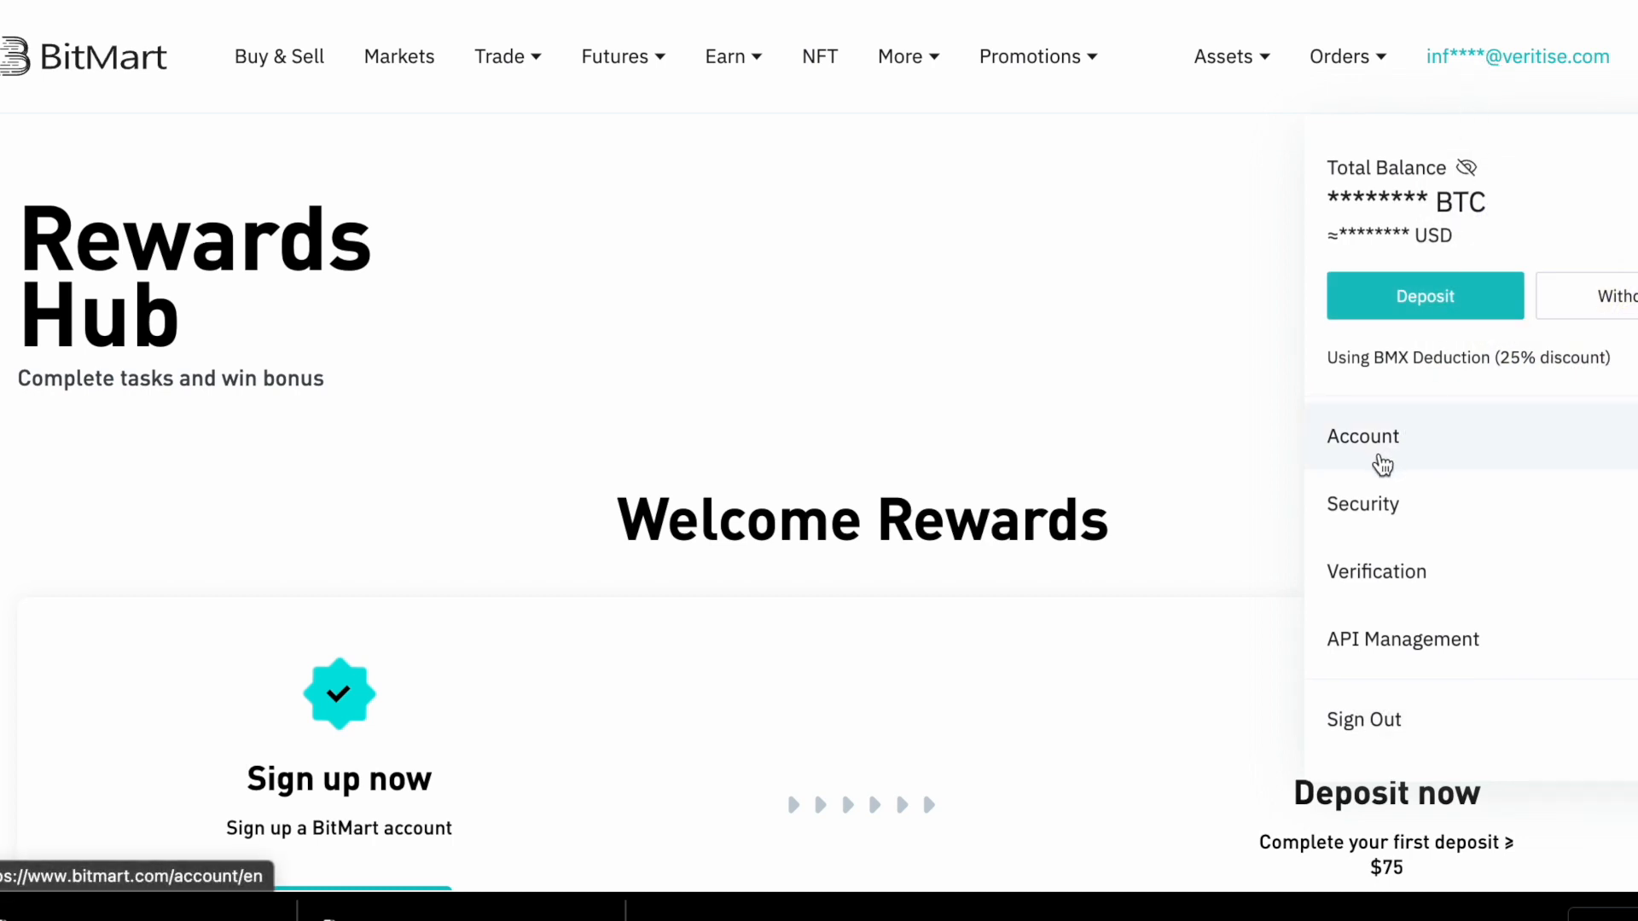
left_click(1392, 570)
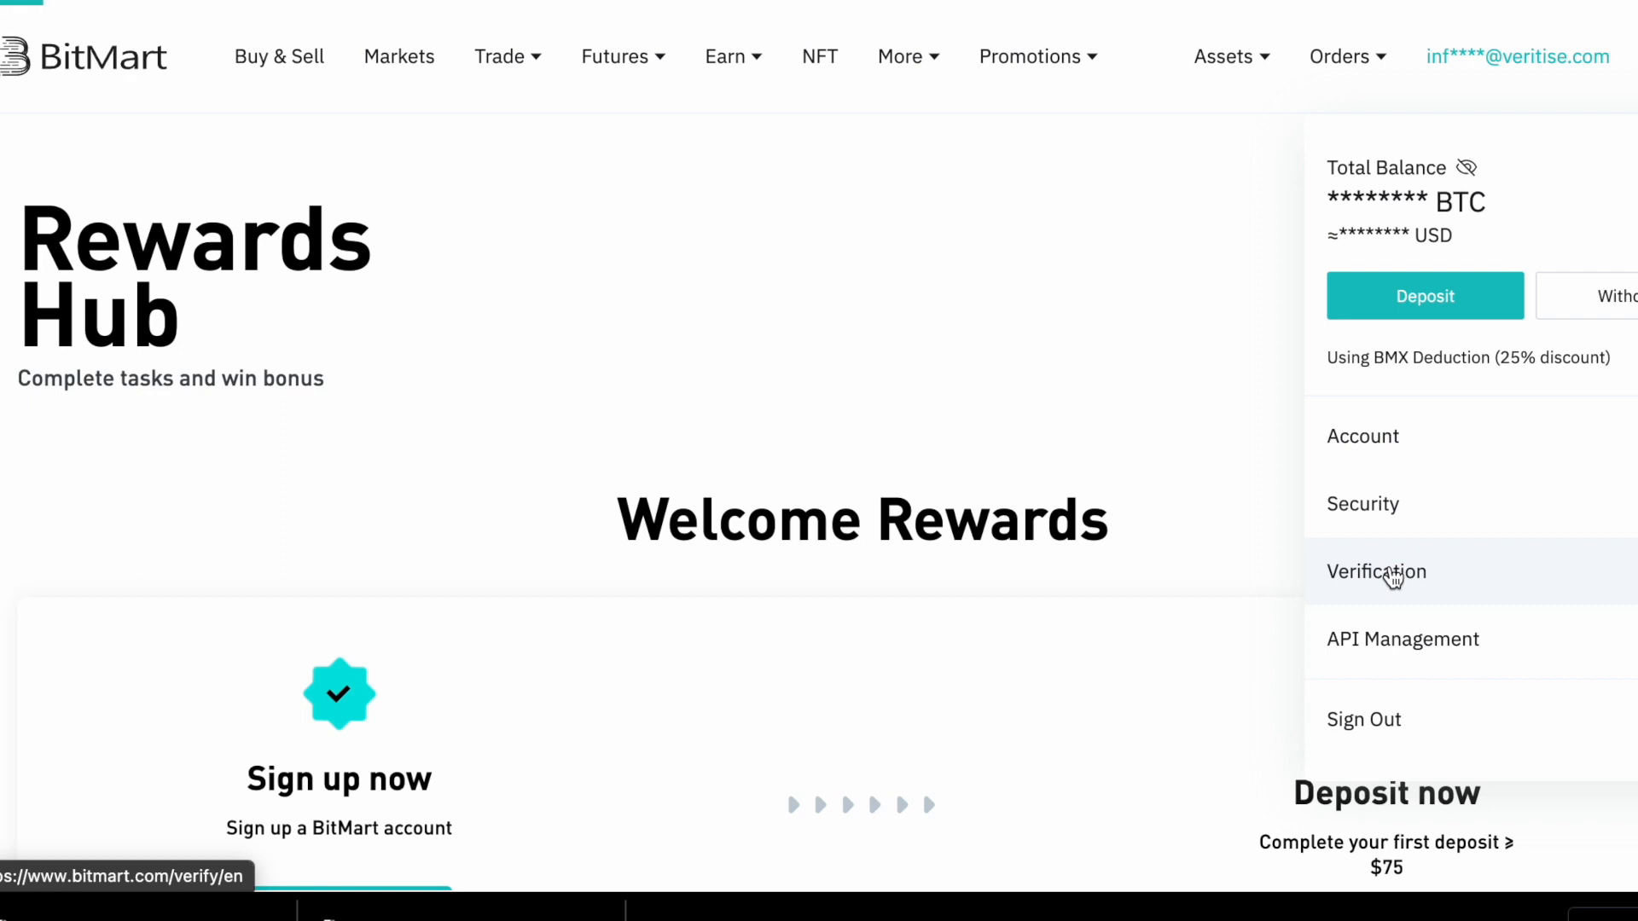
Start Level 1 - Starter verification and confirm the country, name and date-of-birth details
scroll(734, 554, "down", 3)
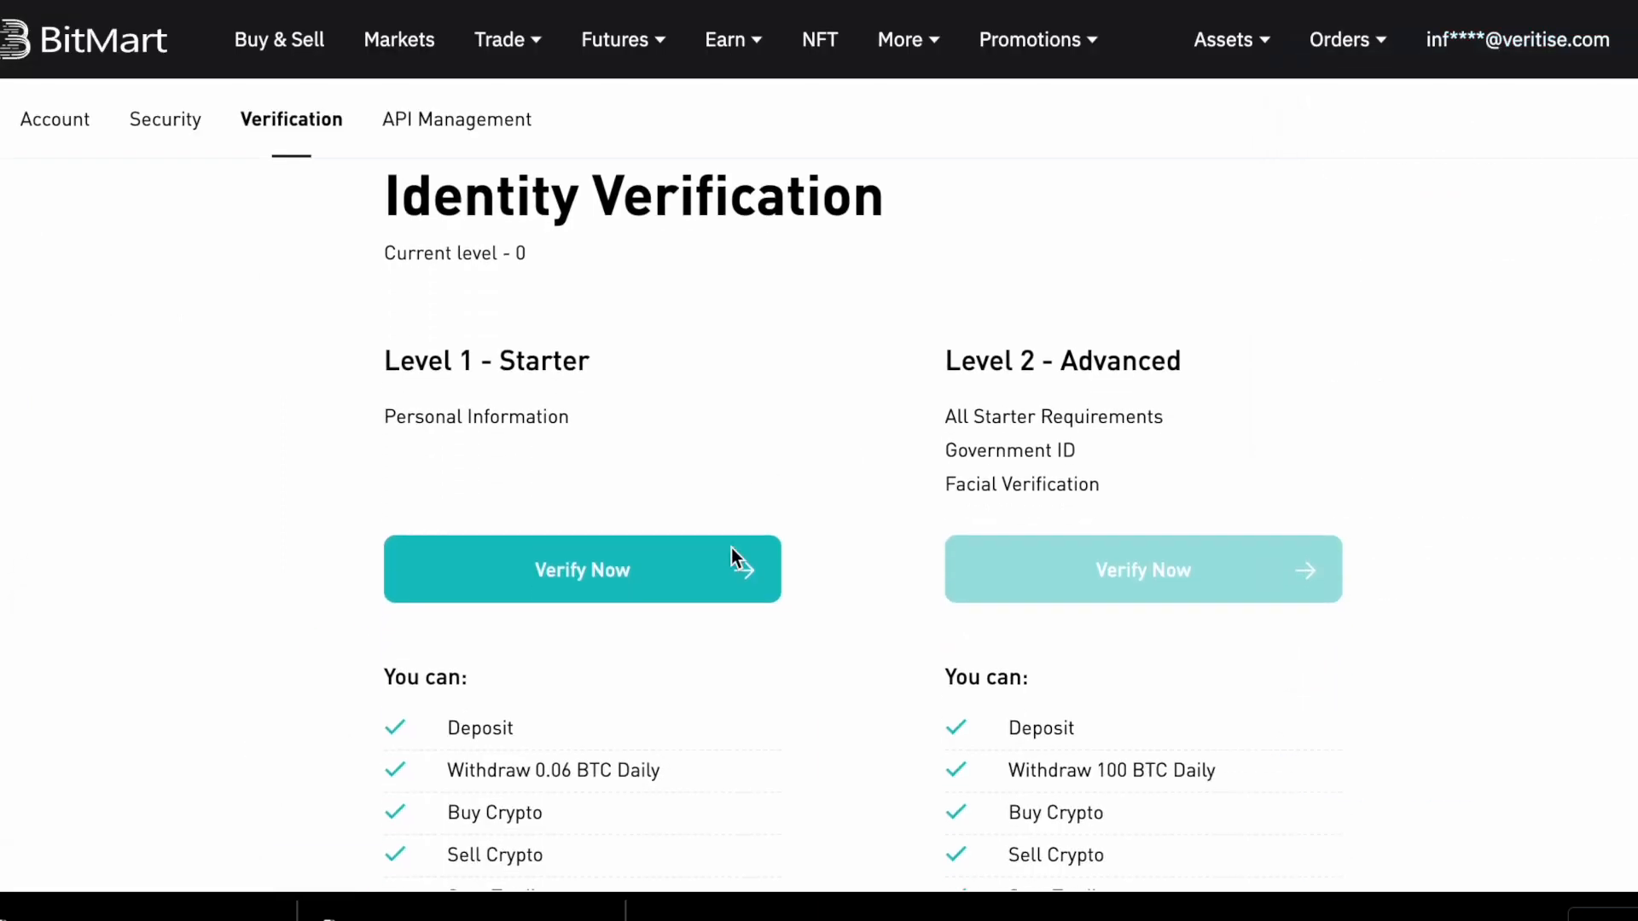
scroll(734, 559, "down", 4)
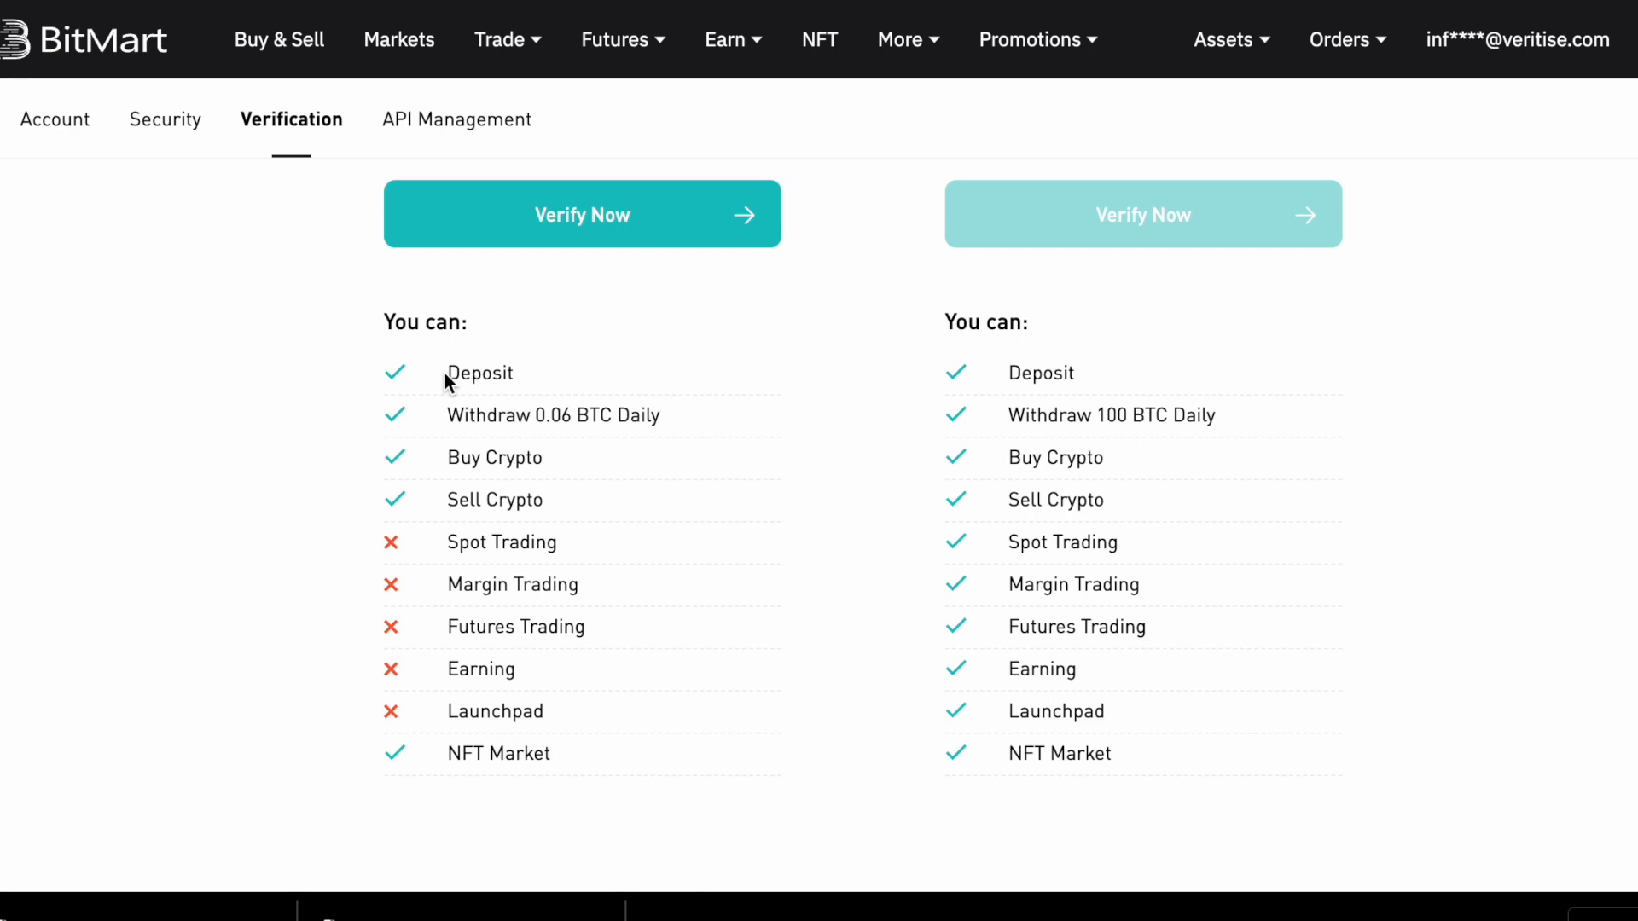
left_click(608, 229)
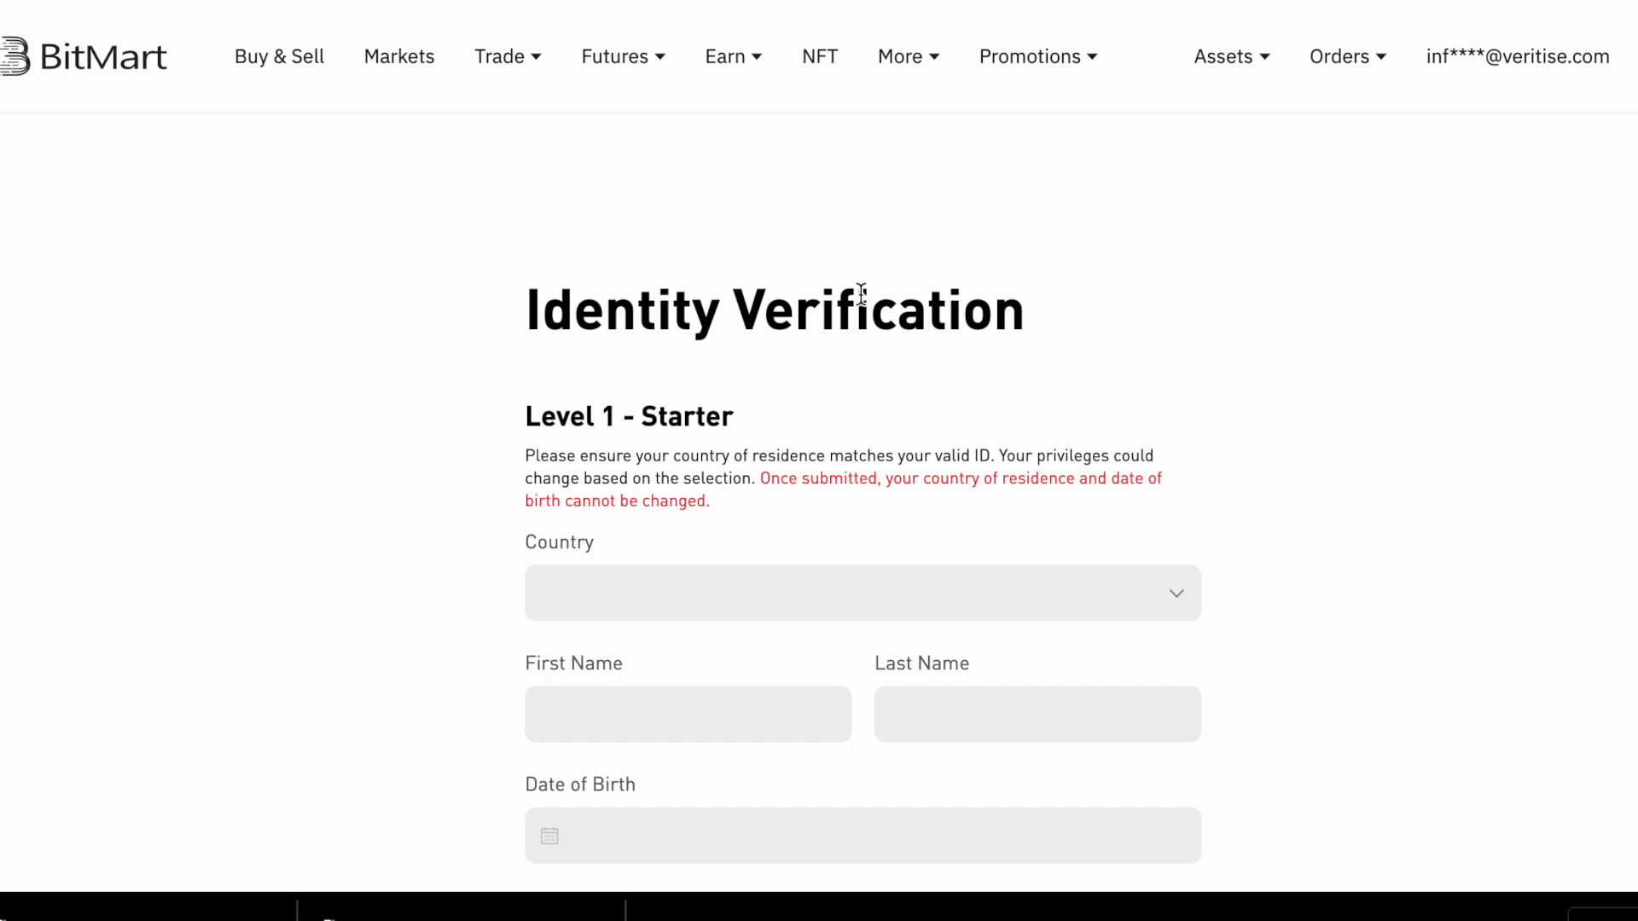
scroll(945, 388, "down", 2)
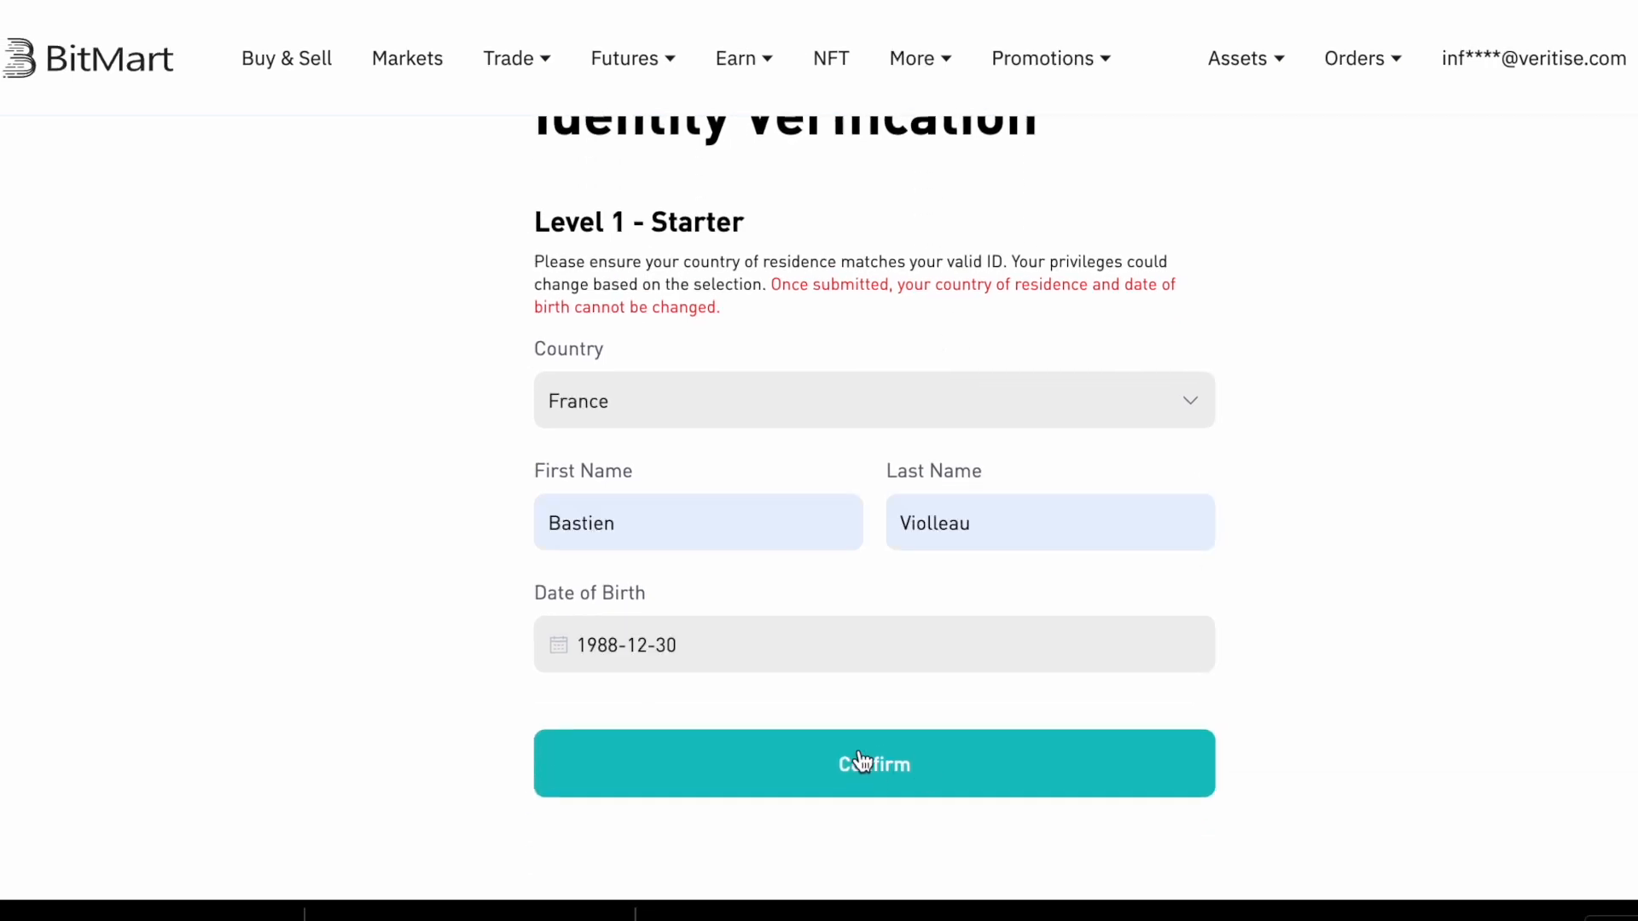
left_click(888, 761)
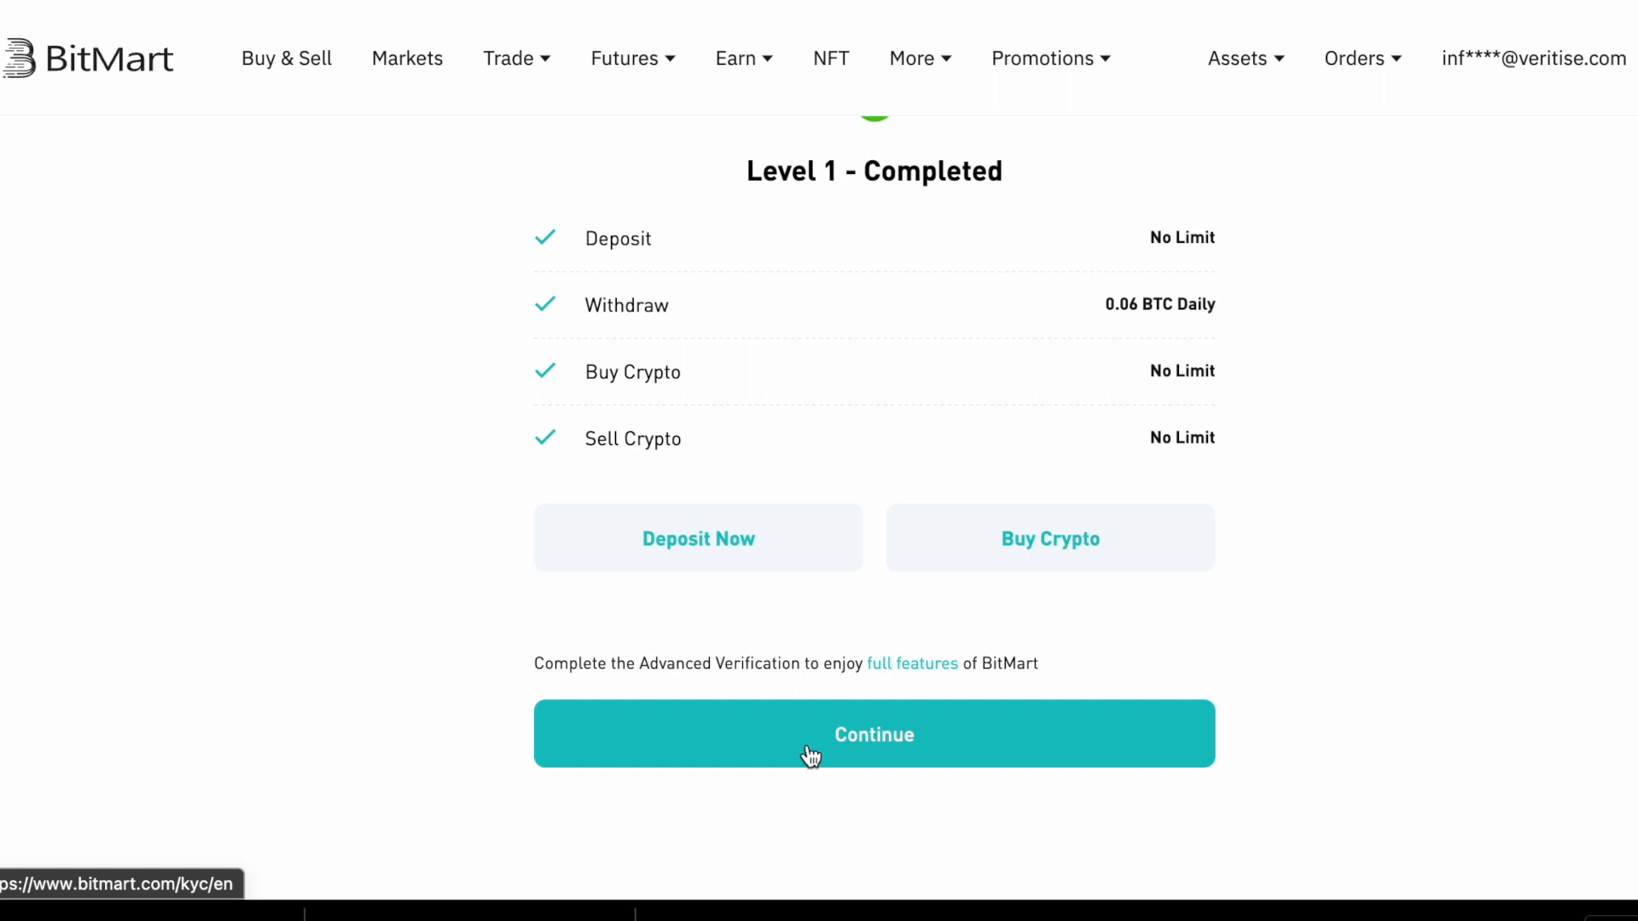
Submit Employment Income as the source of funds for a USDT deposit, close the ERC20 address, and go to Buy & Sell
left_click(699, 549)
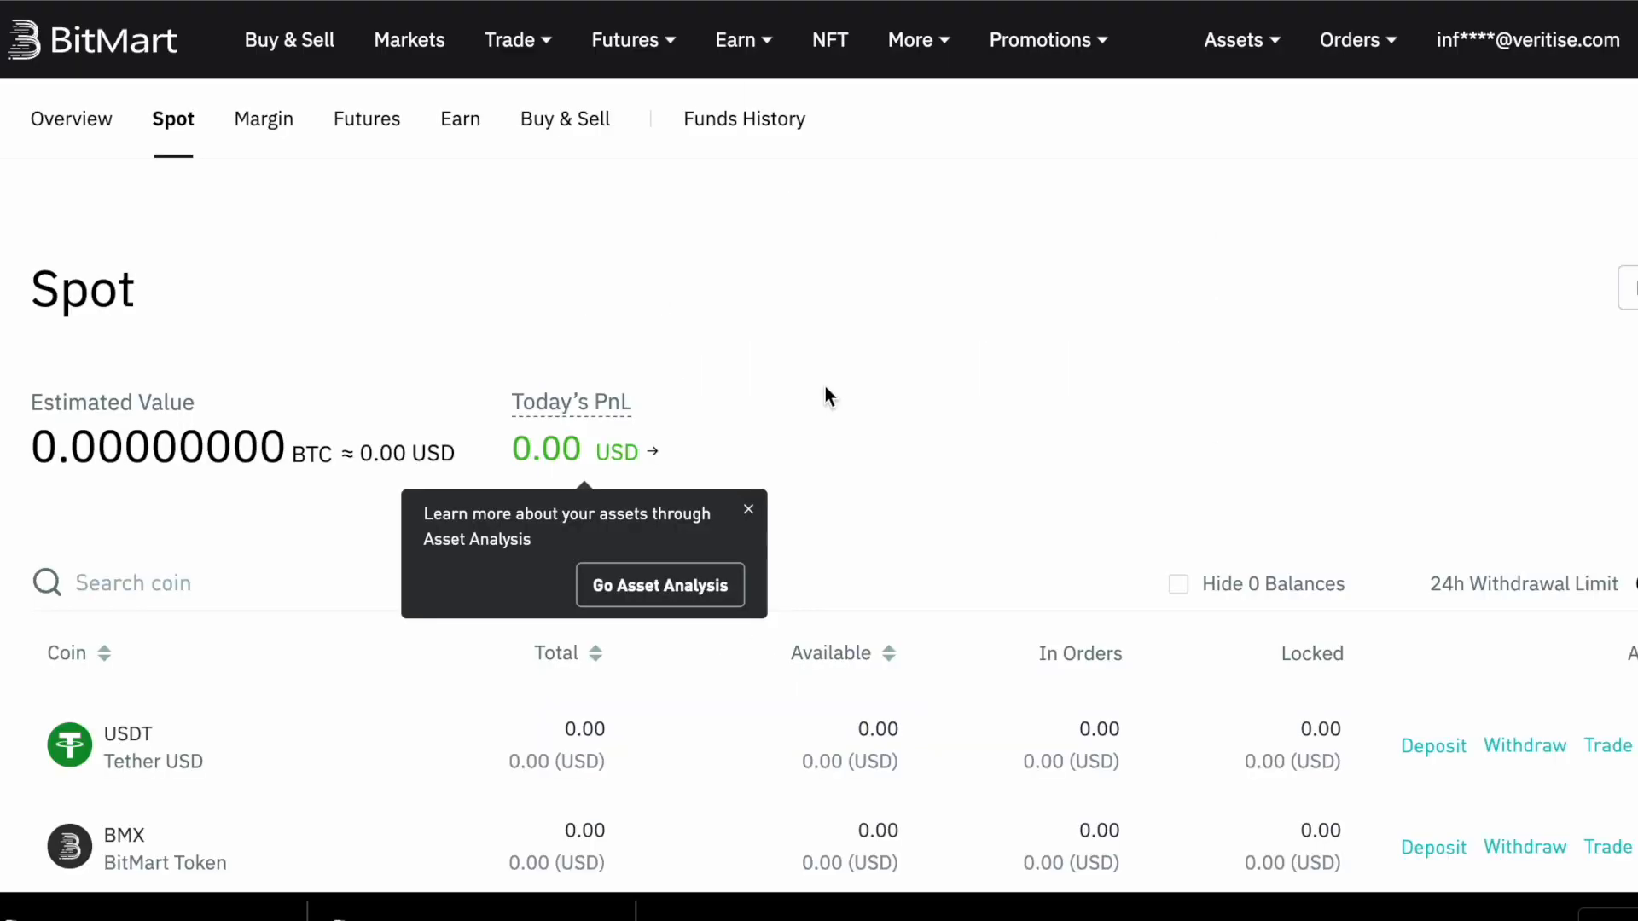
left_click(749, 508)
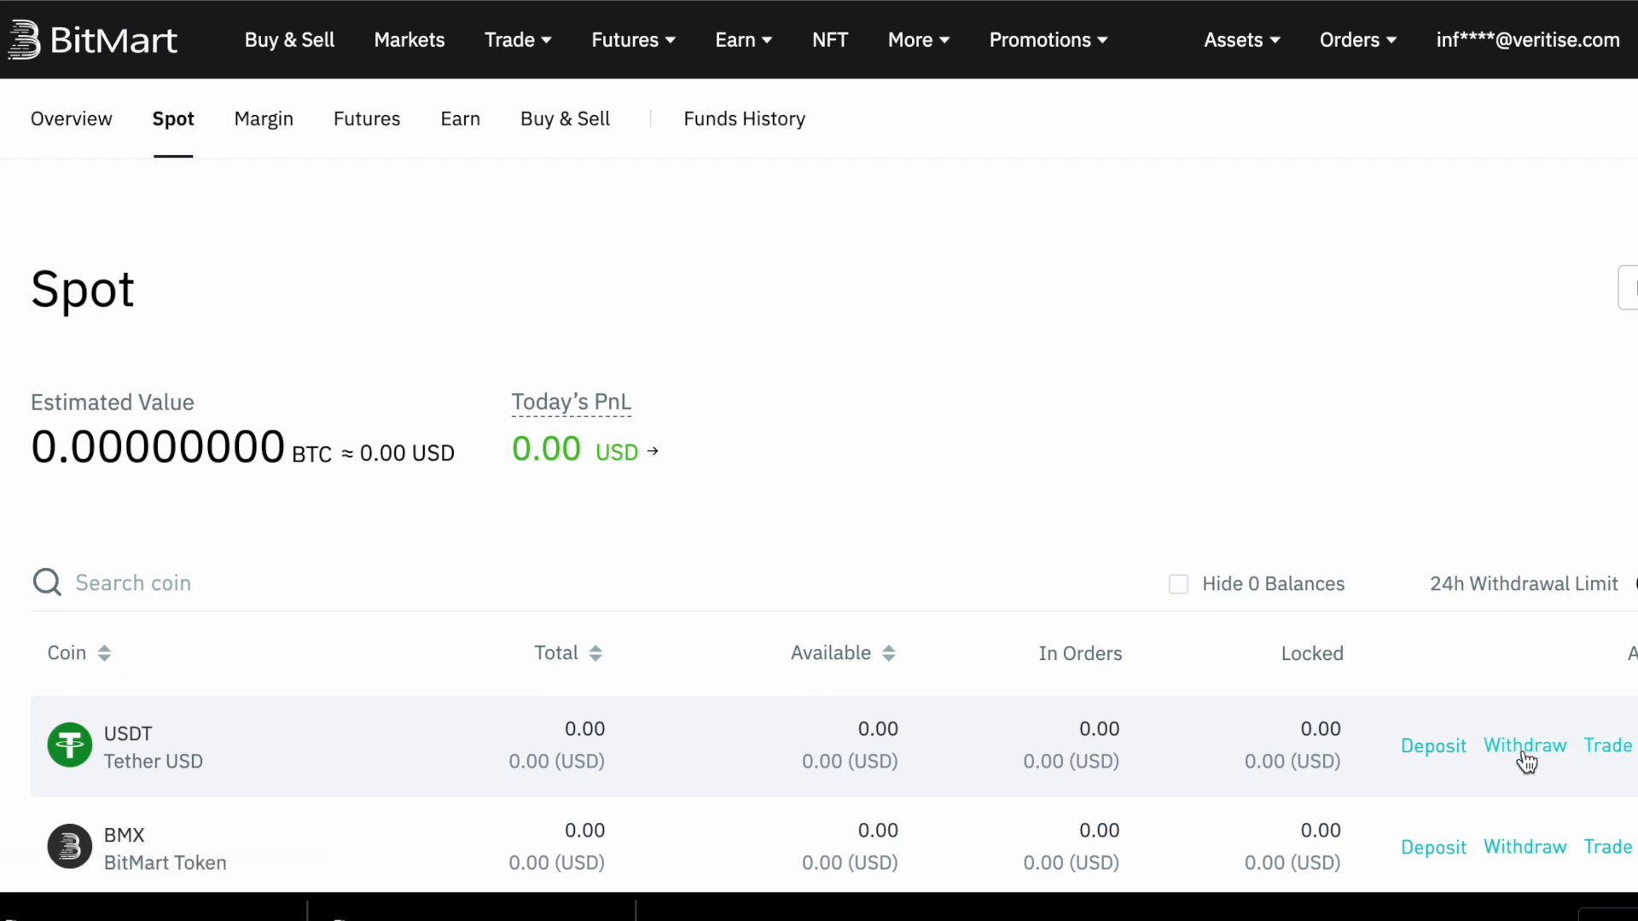
left_click(1435, 749)
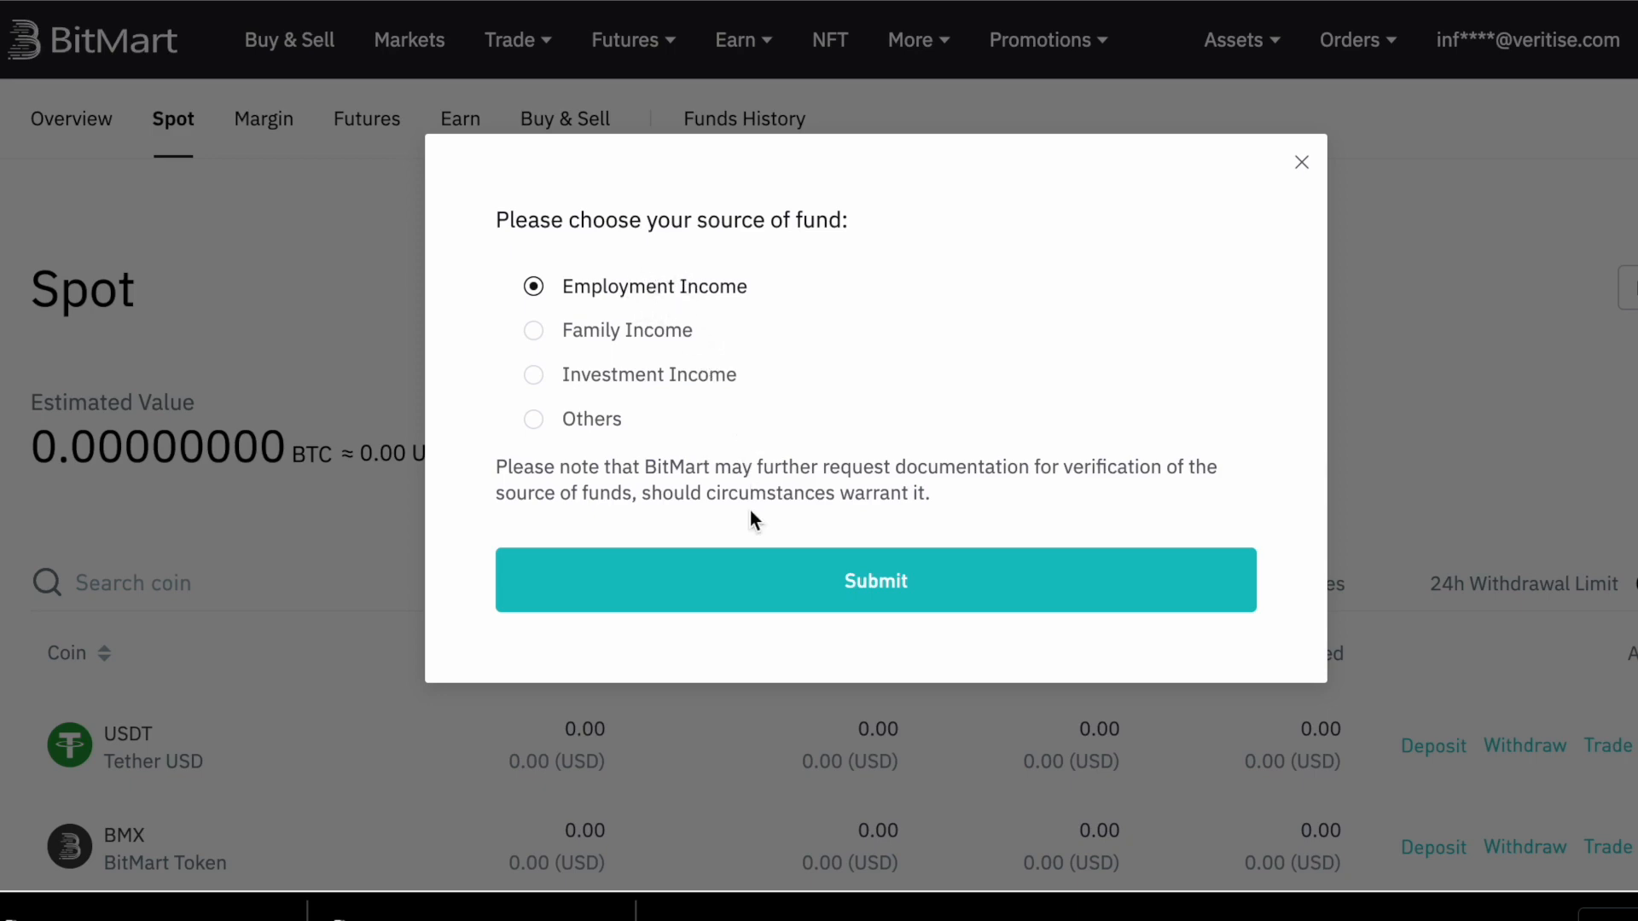
left_click(765, 579)
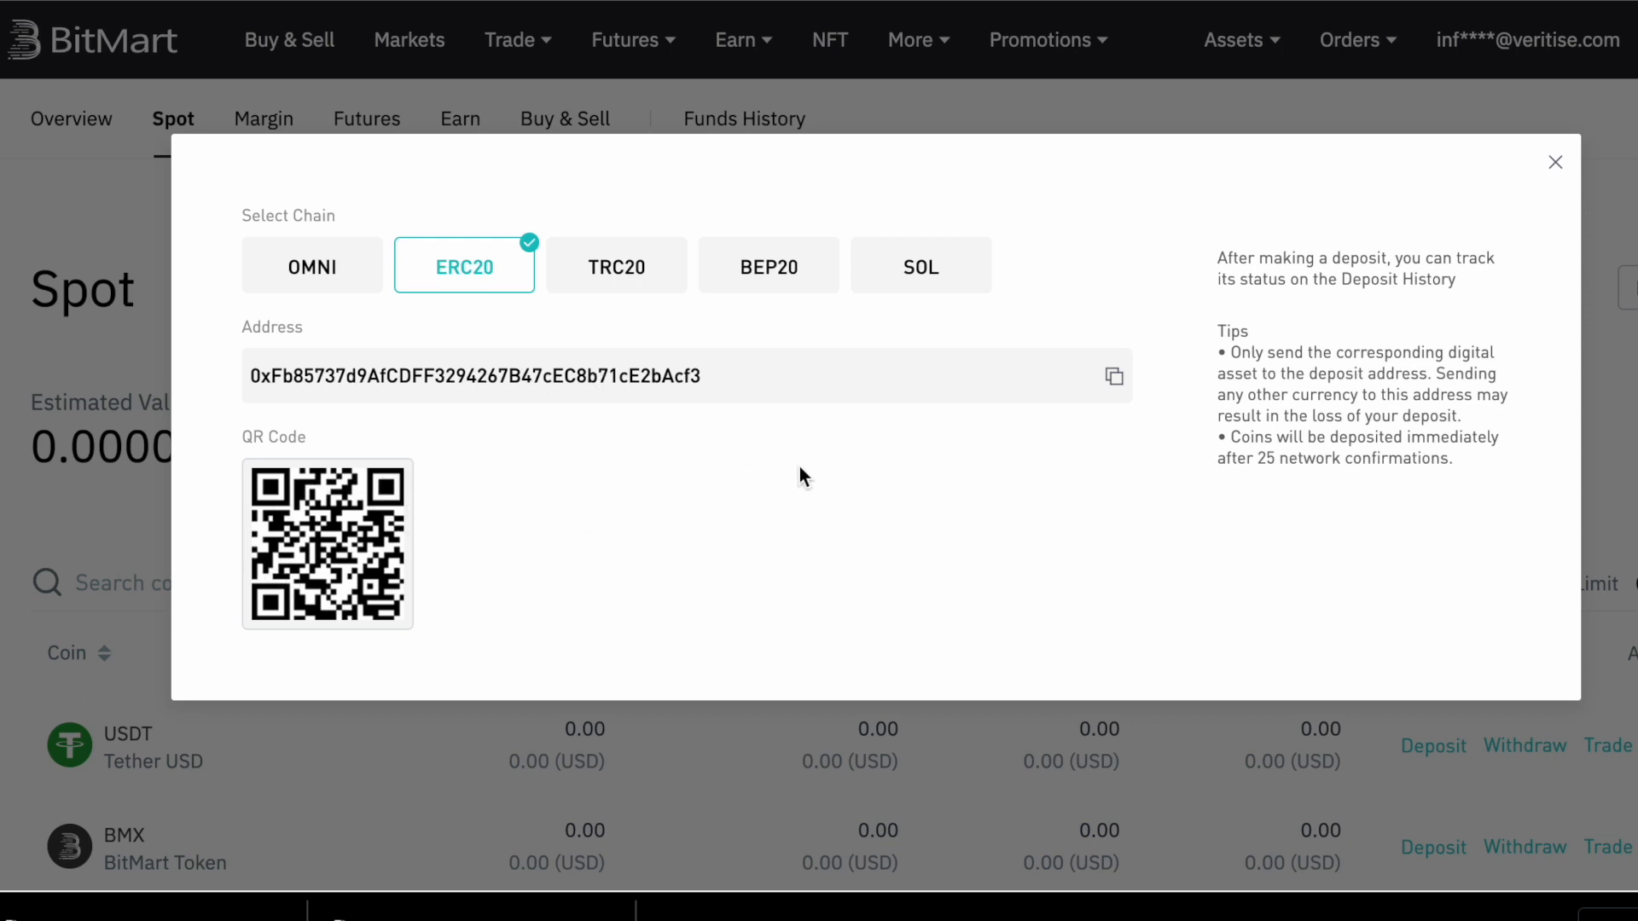
left_click(1558, 165)
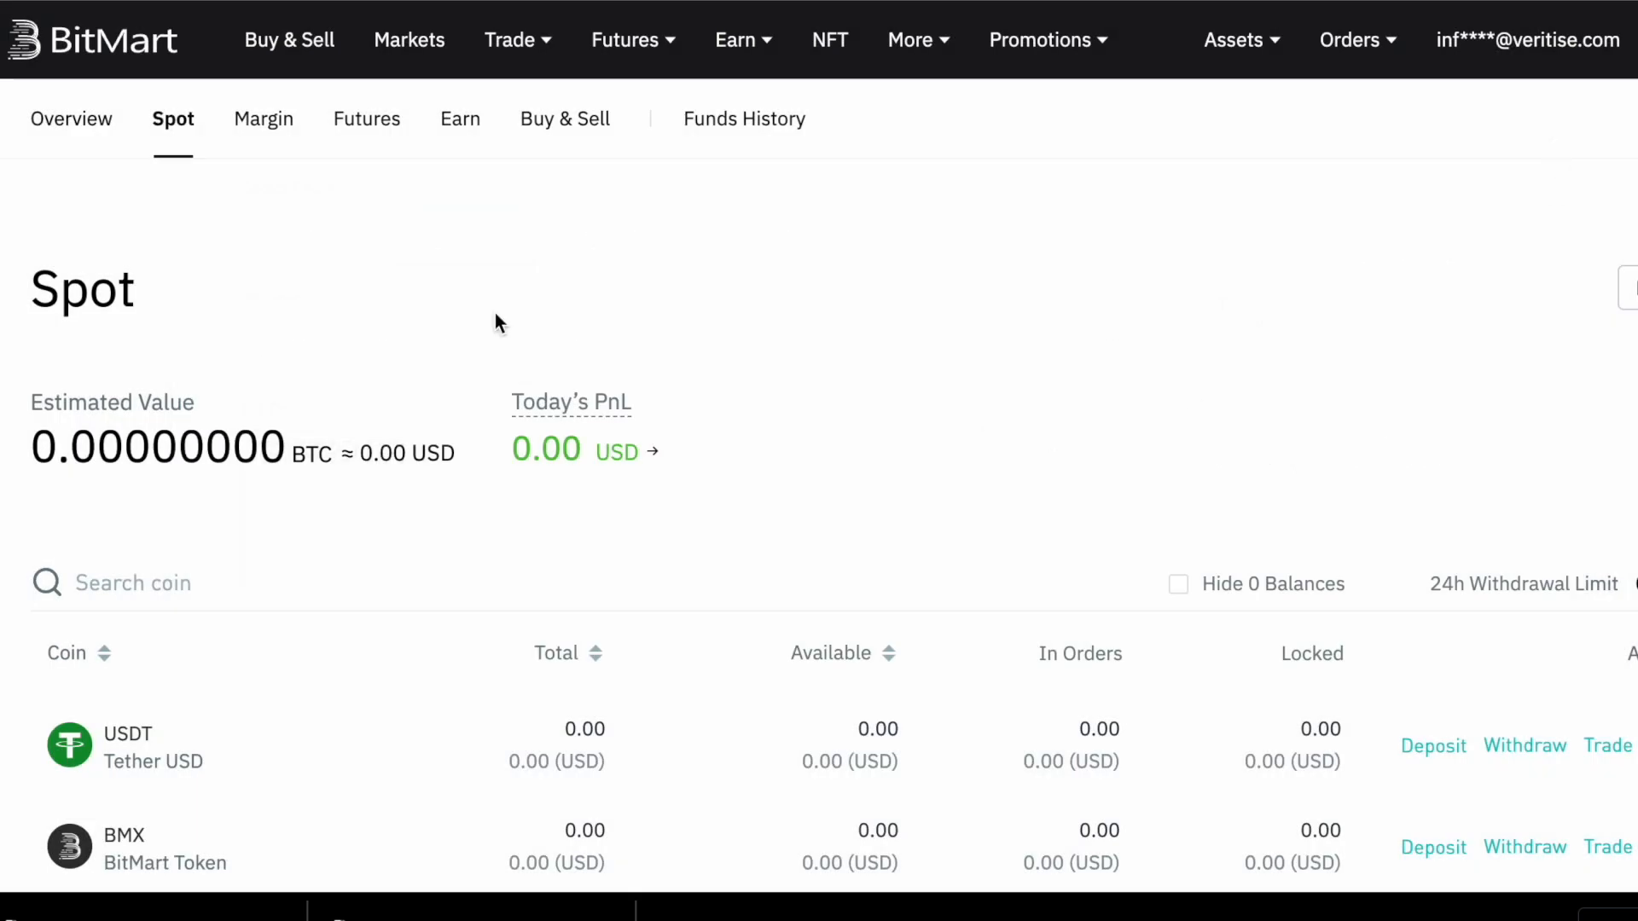
left_click(289, 40)
Request offers for buying USDT paid with 50 EUR
left_click(743, 523)
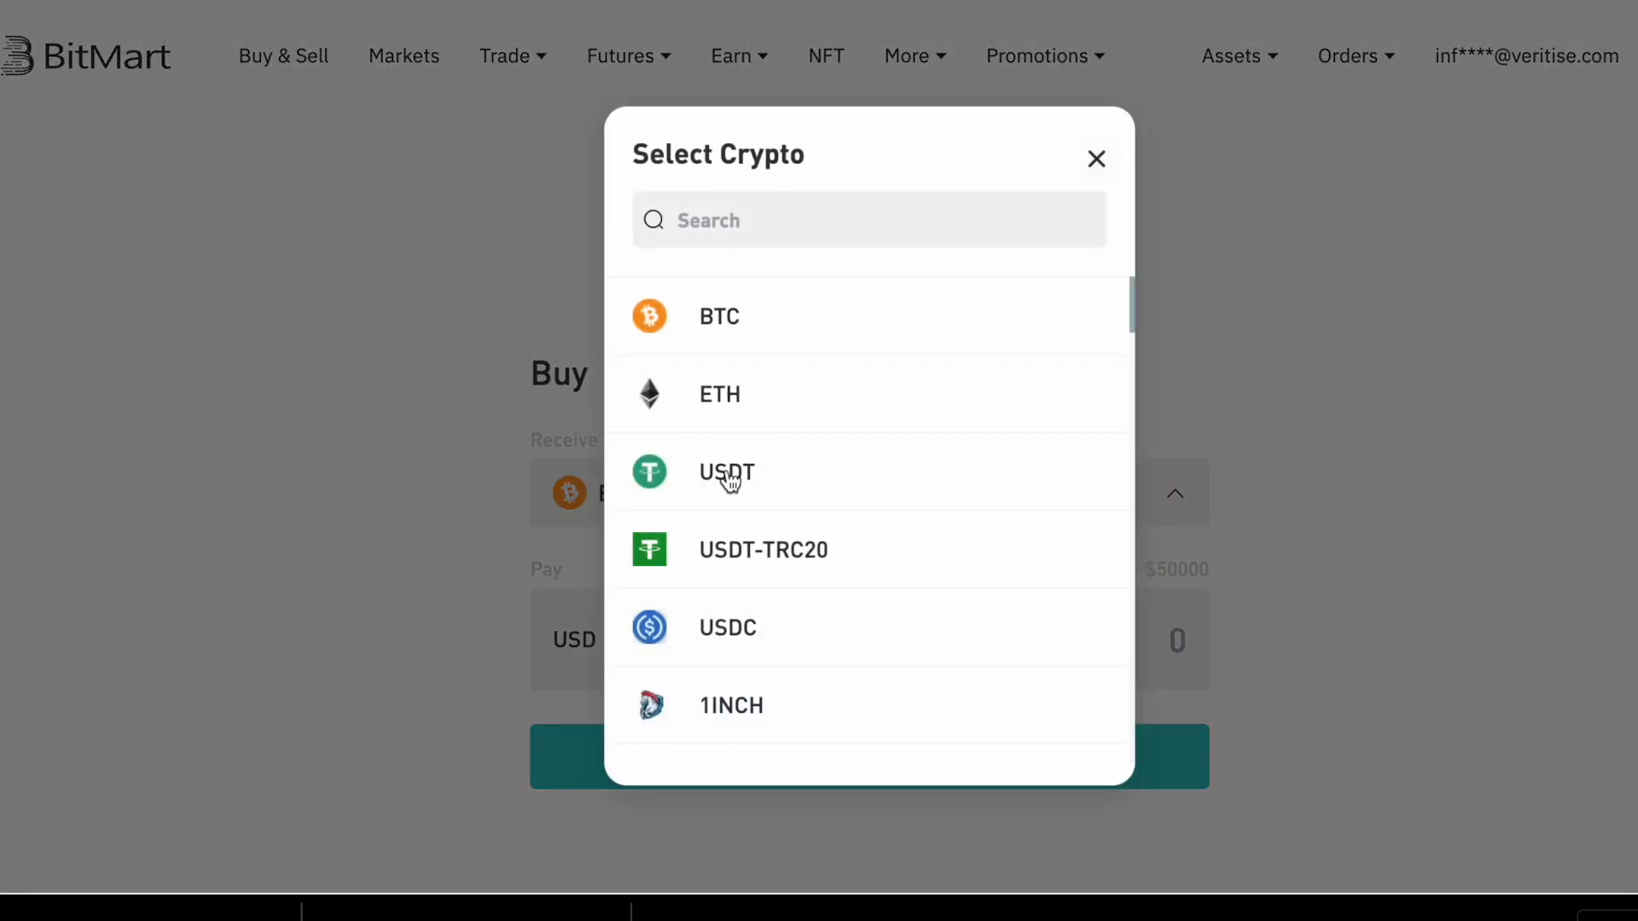
left_click(729, 481)
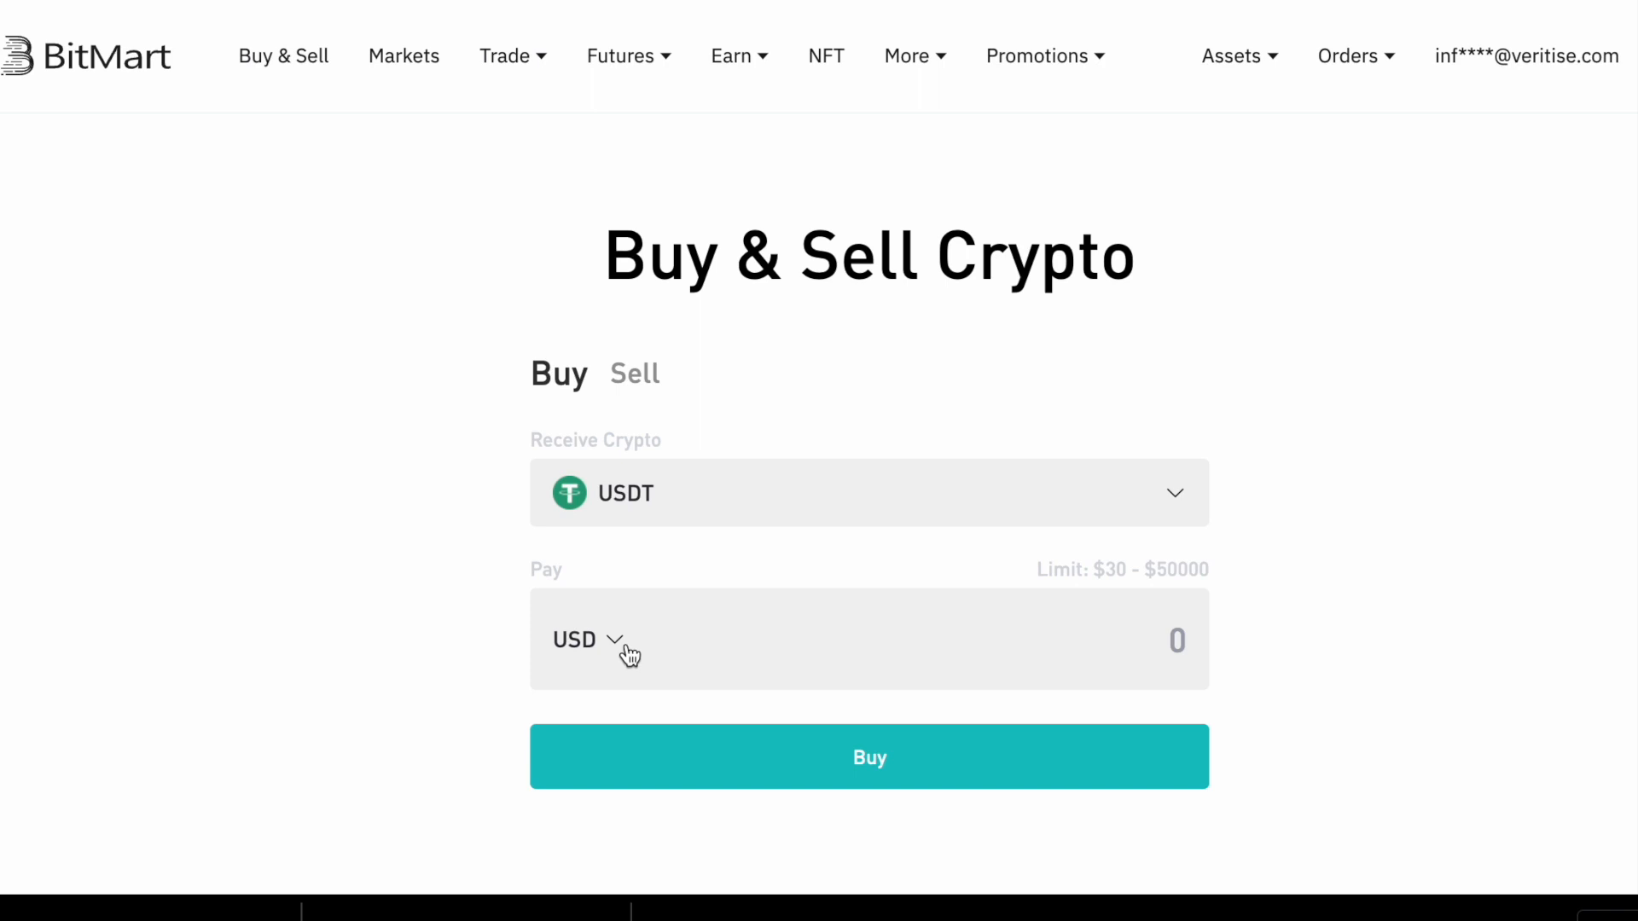
left_click(616, 640)
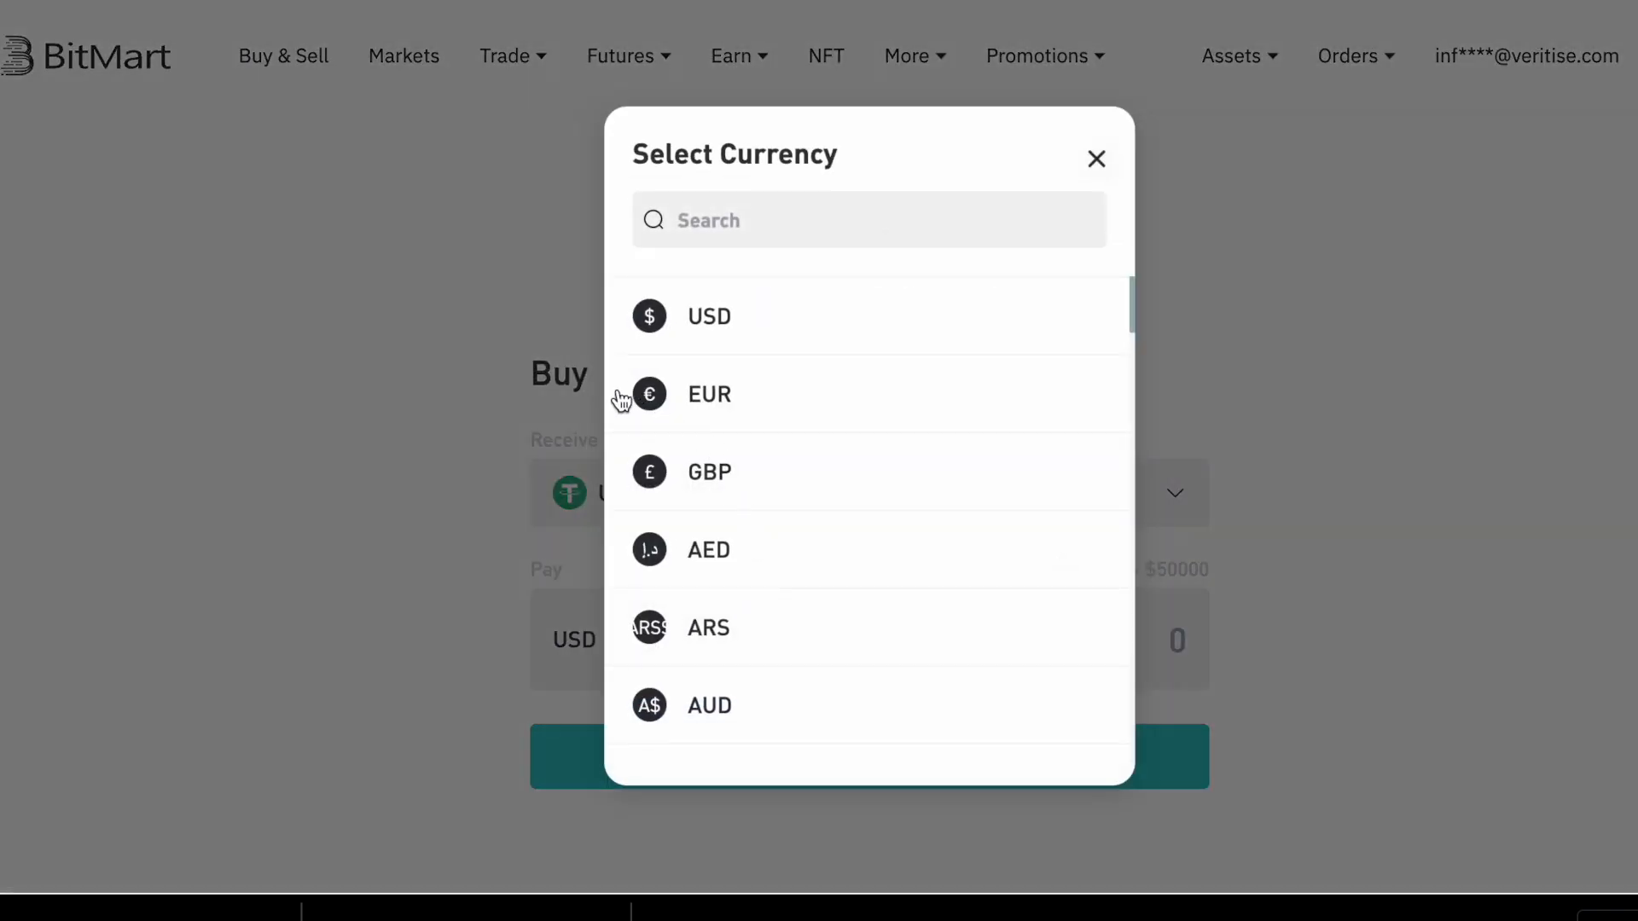
left_click(720, 397)
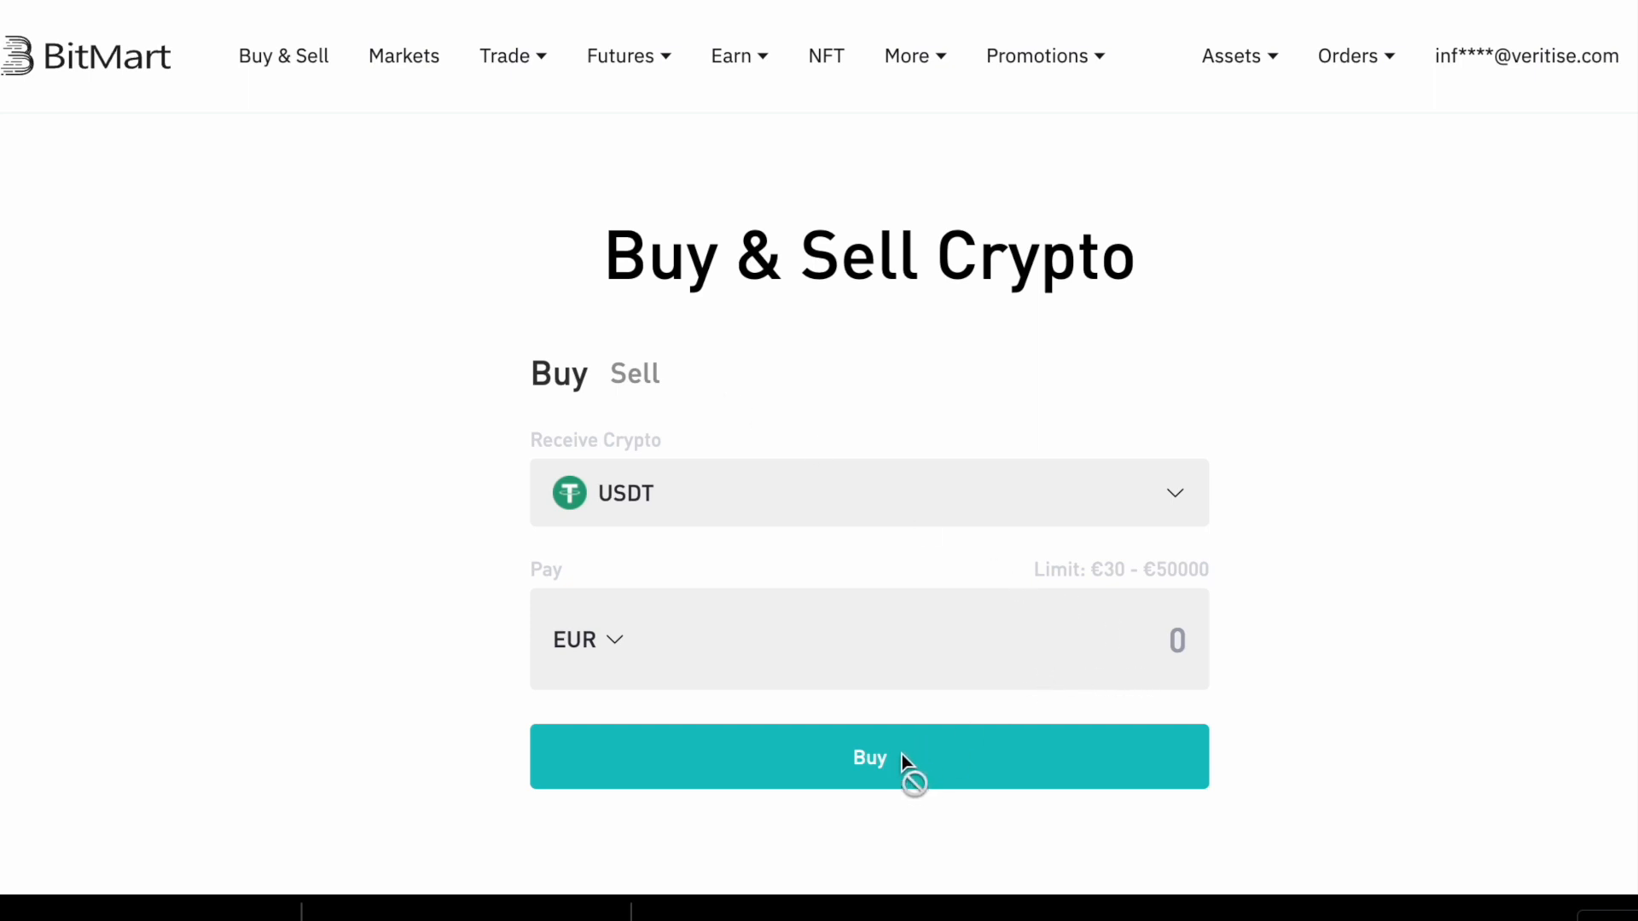
scroll(903, 760, "down", 3)
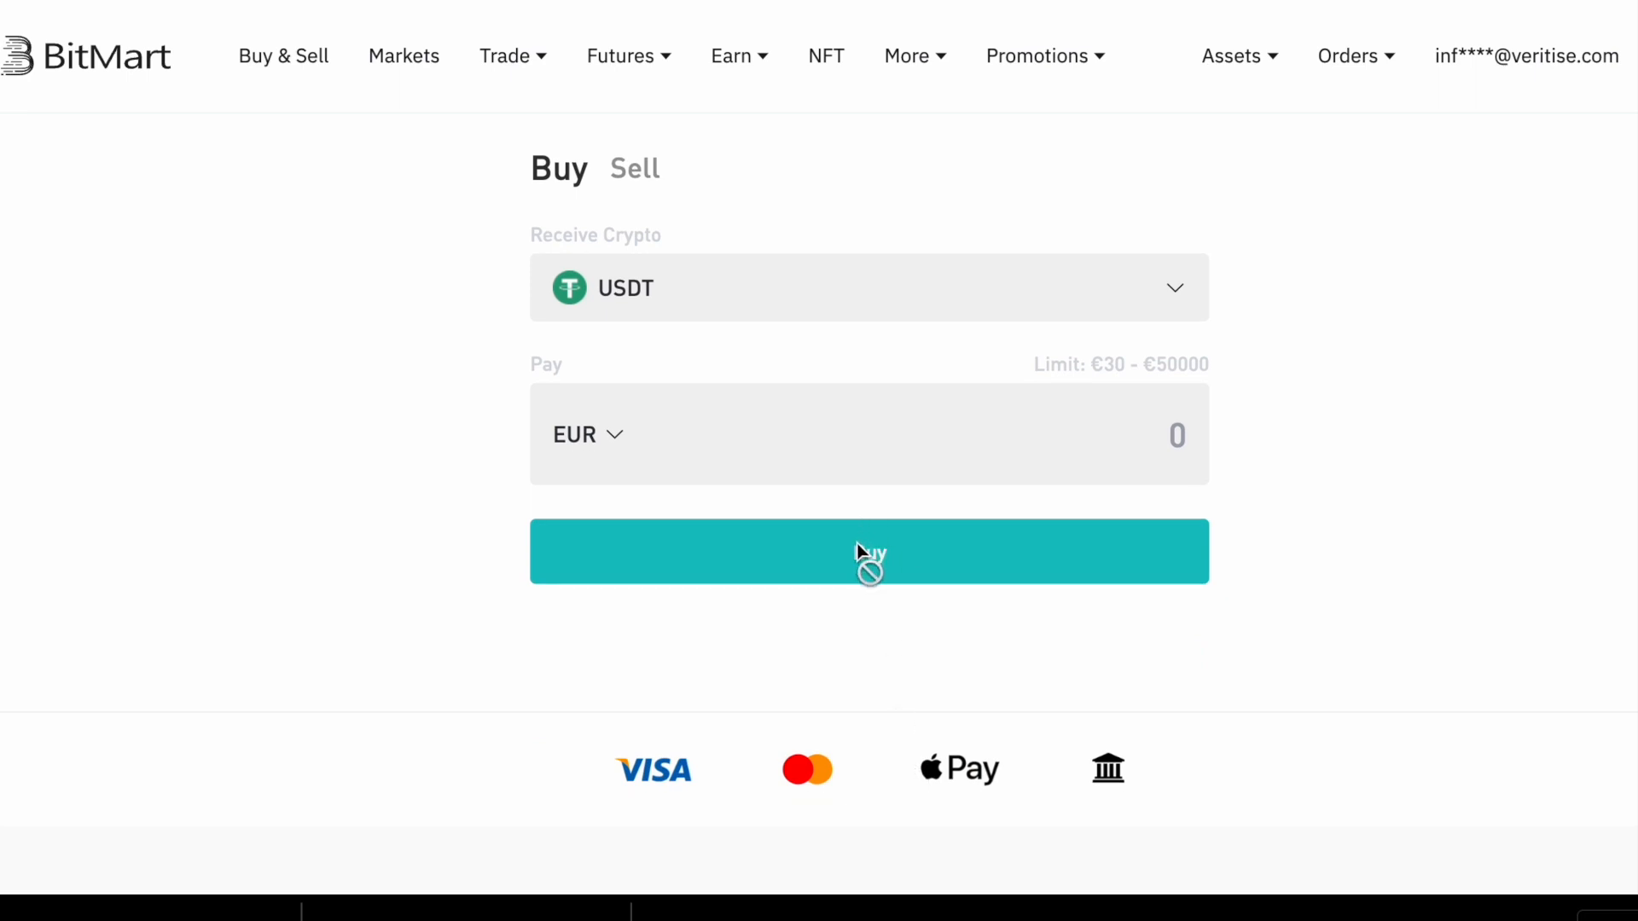
left_click(1123, 427)
type("50")
left_click(889, 573)
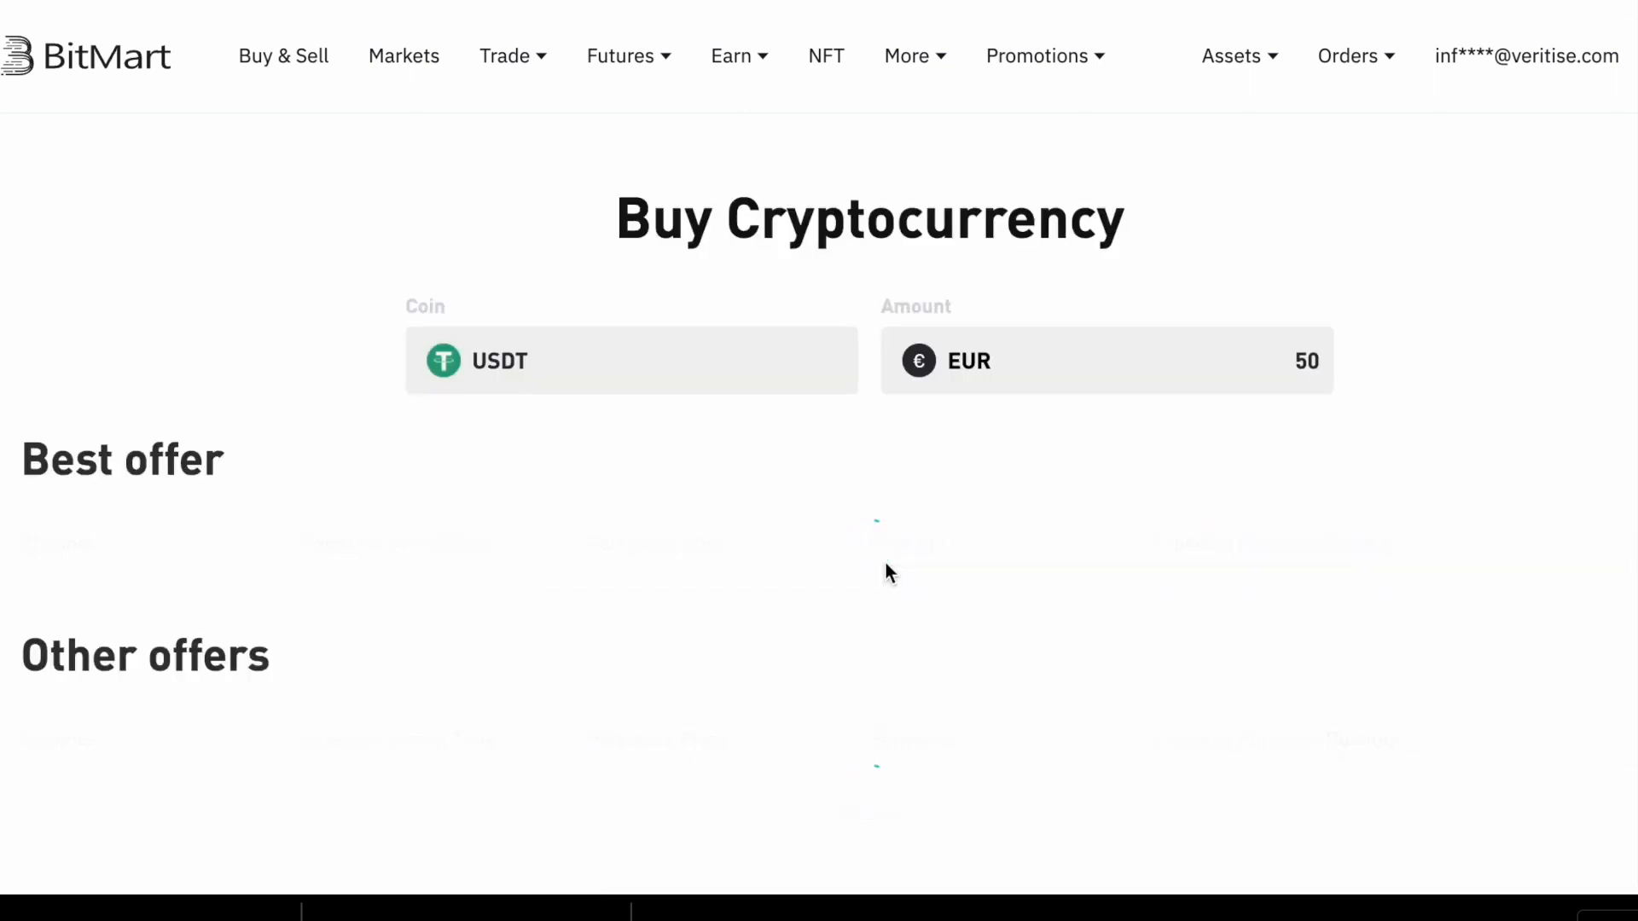
Take the MoonPay best offer for 51.8 USDT, accept its terms of use, and continue to MoonPay
scroll(891, 610, "down", 1)
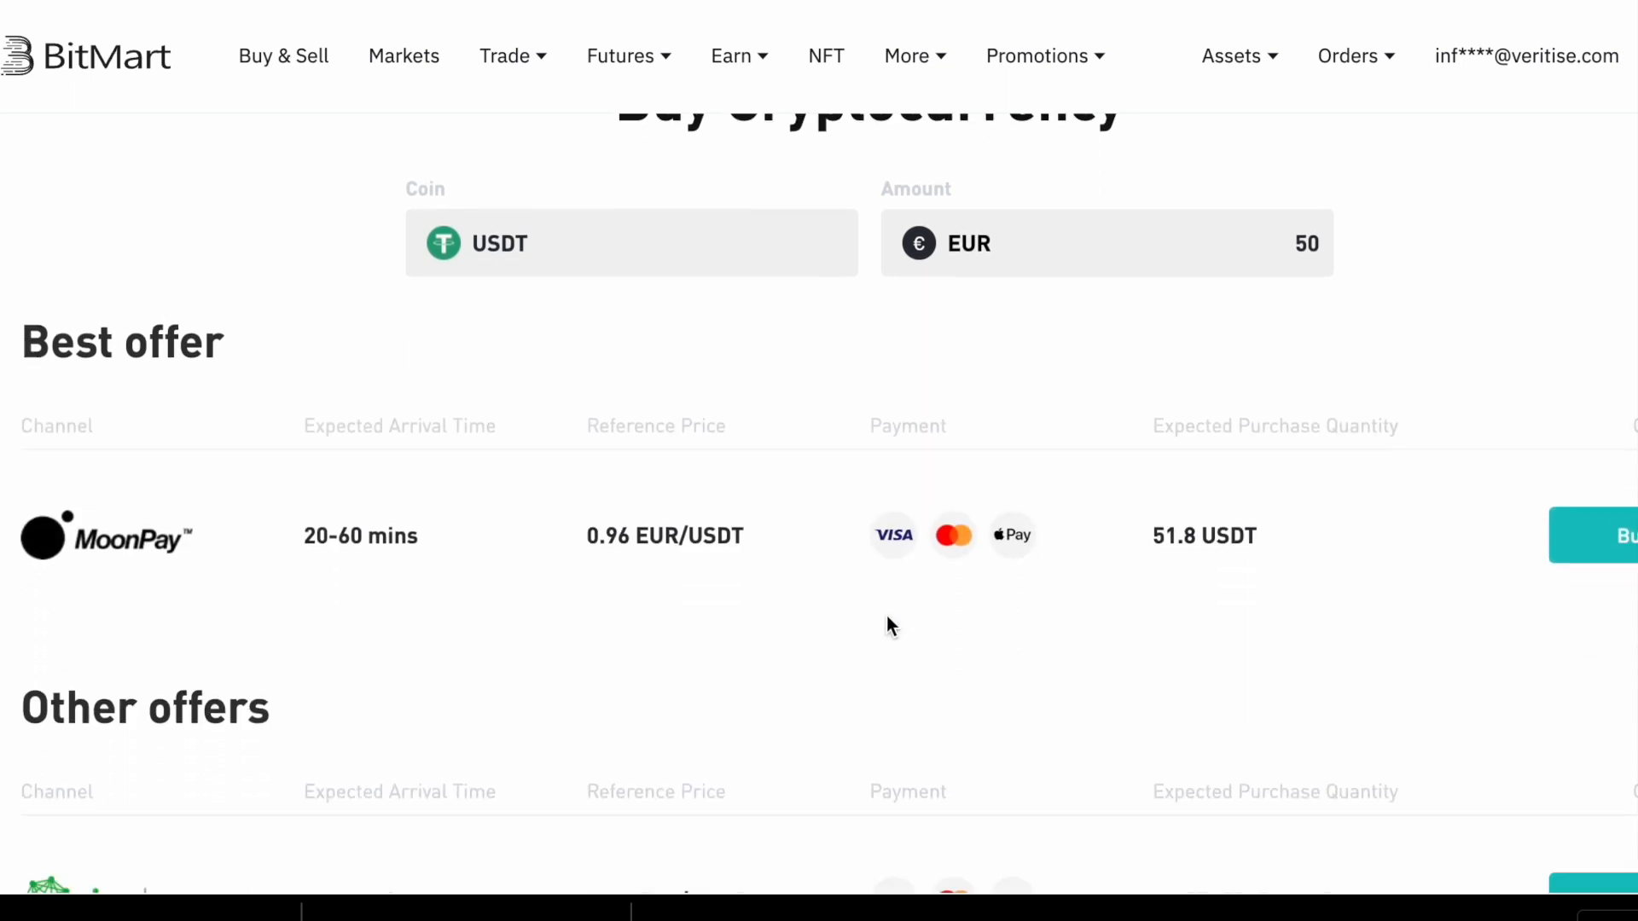
scroll(888, 618, "down", 1)
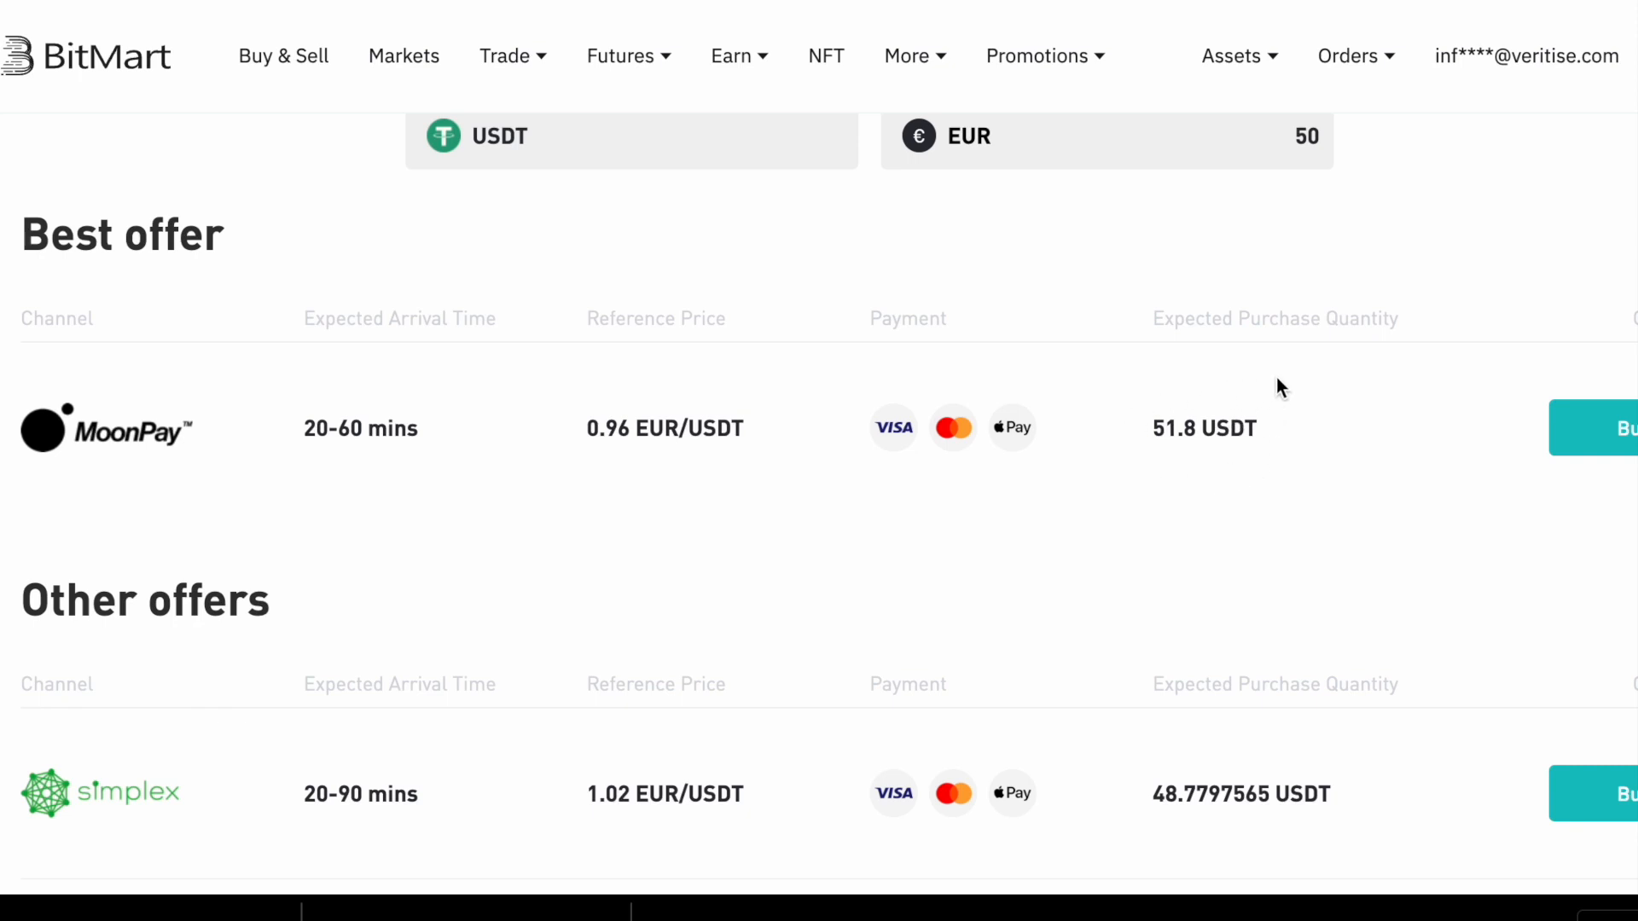
left_click(1617, 427)
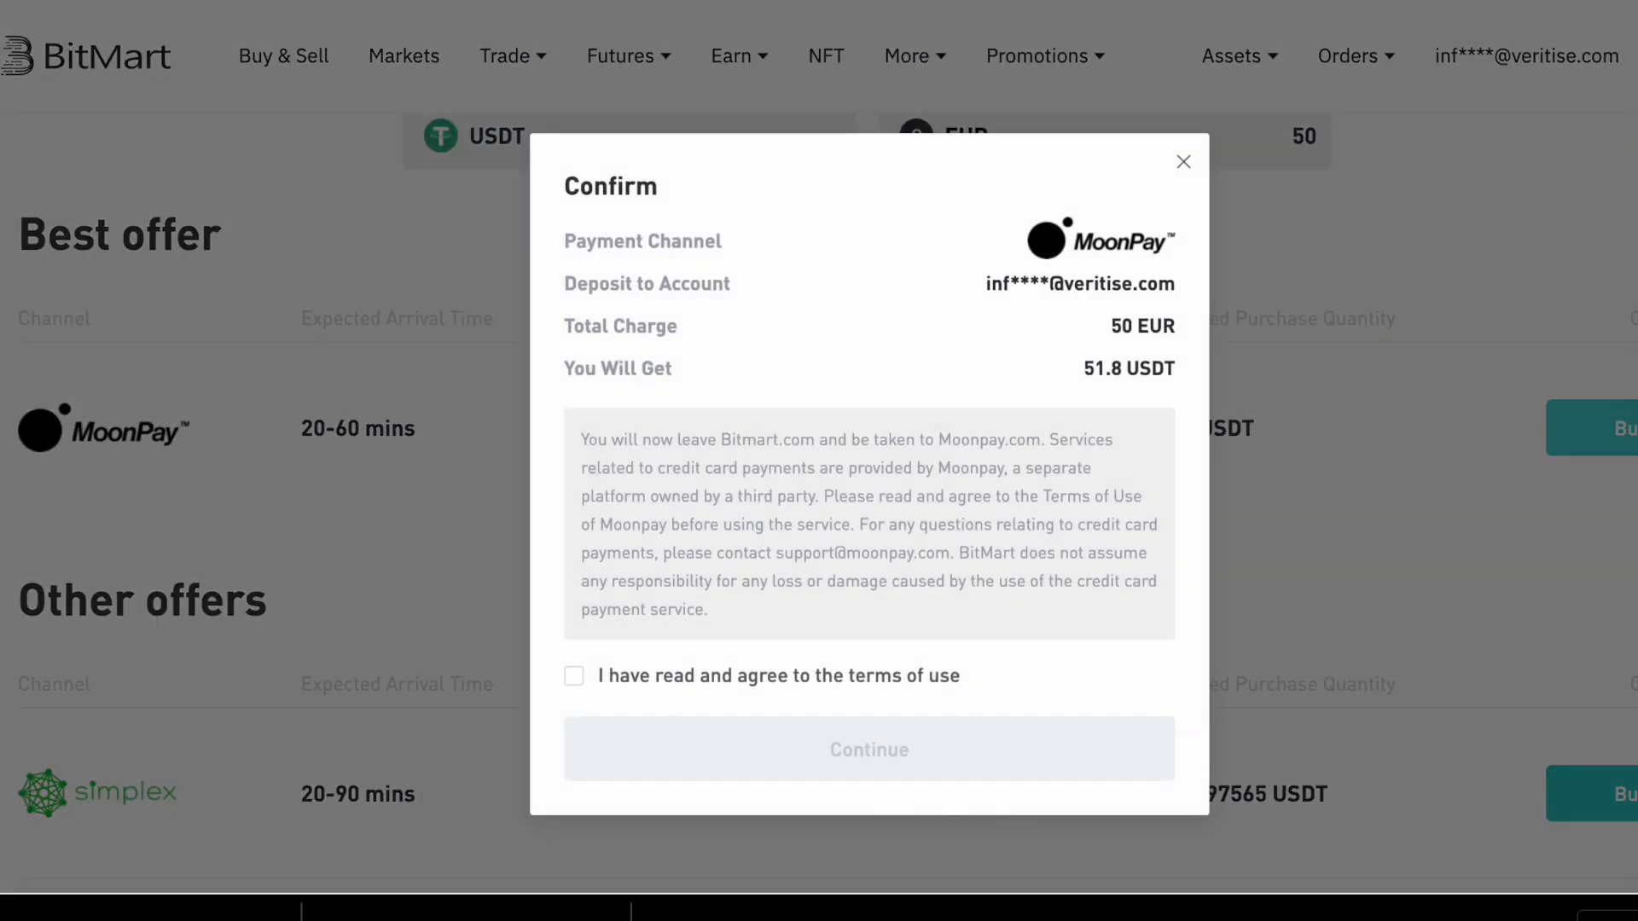
left_click(574, 680)
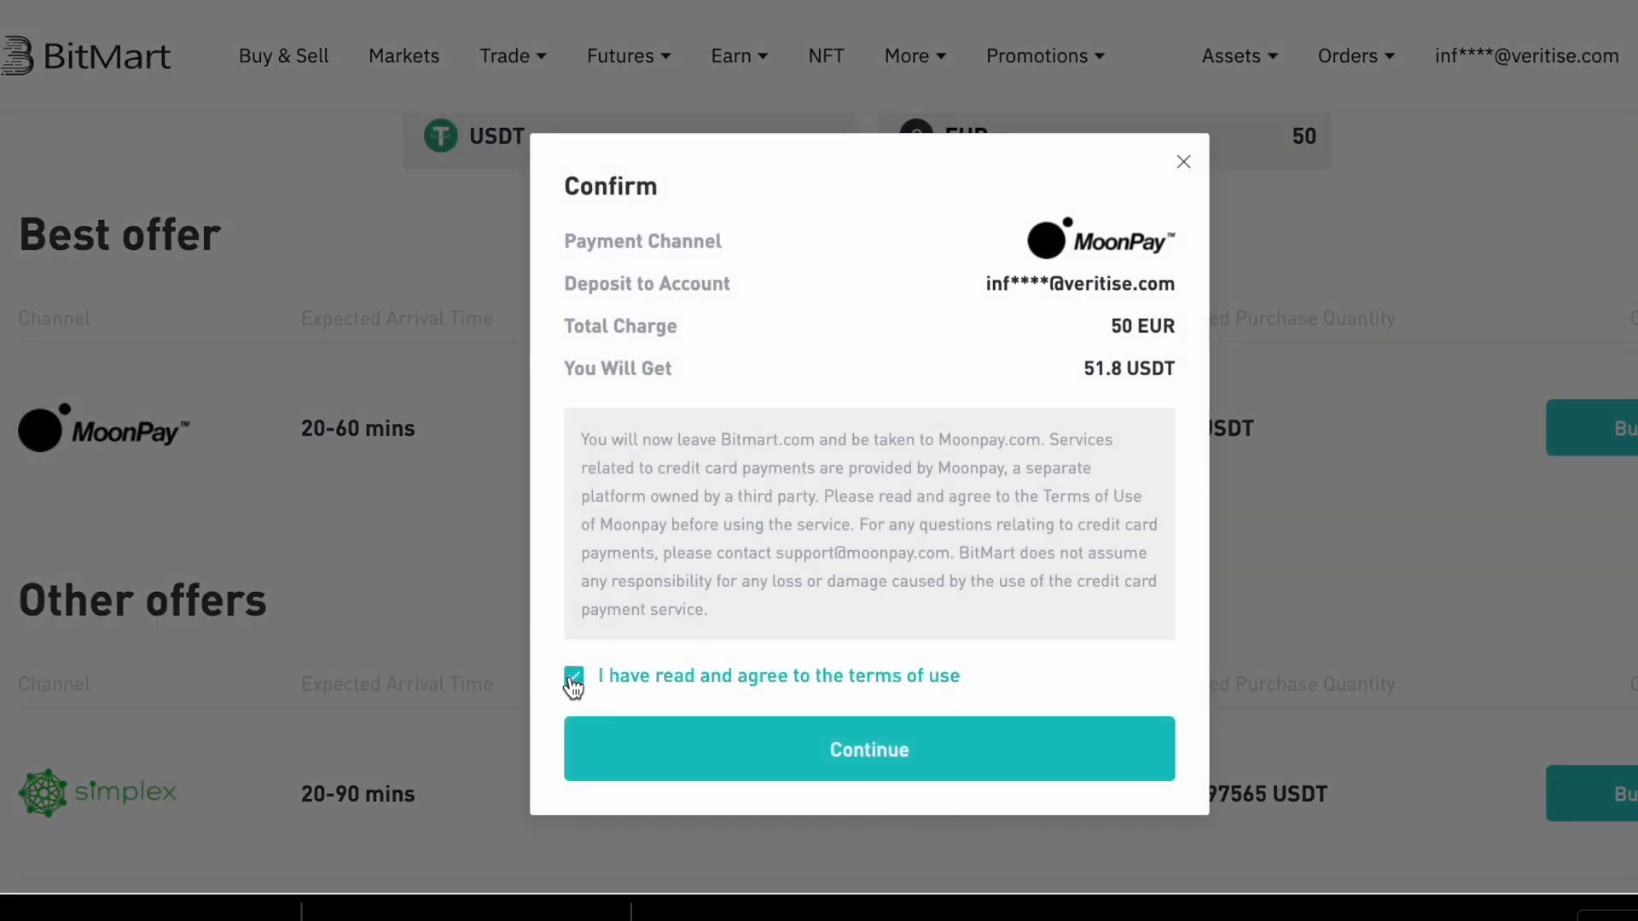
left_click(878, 755)
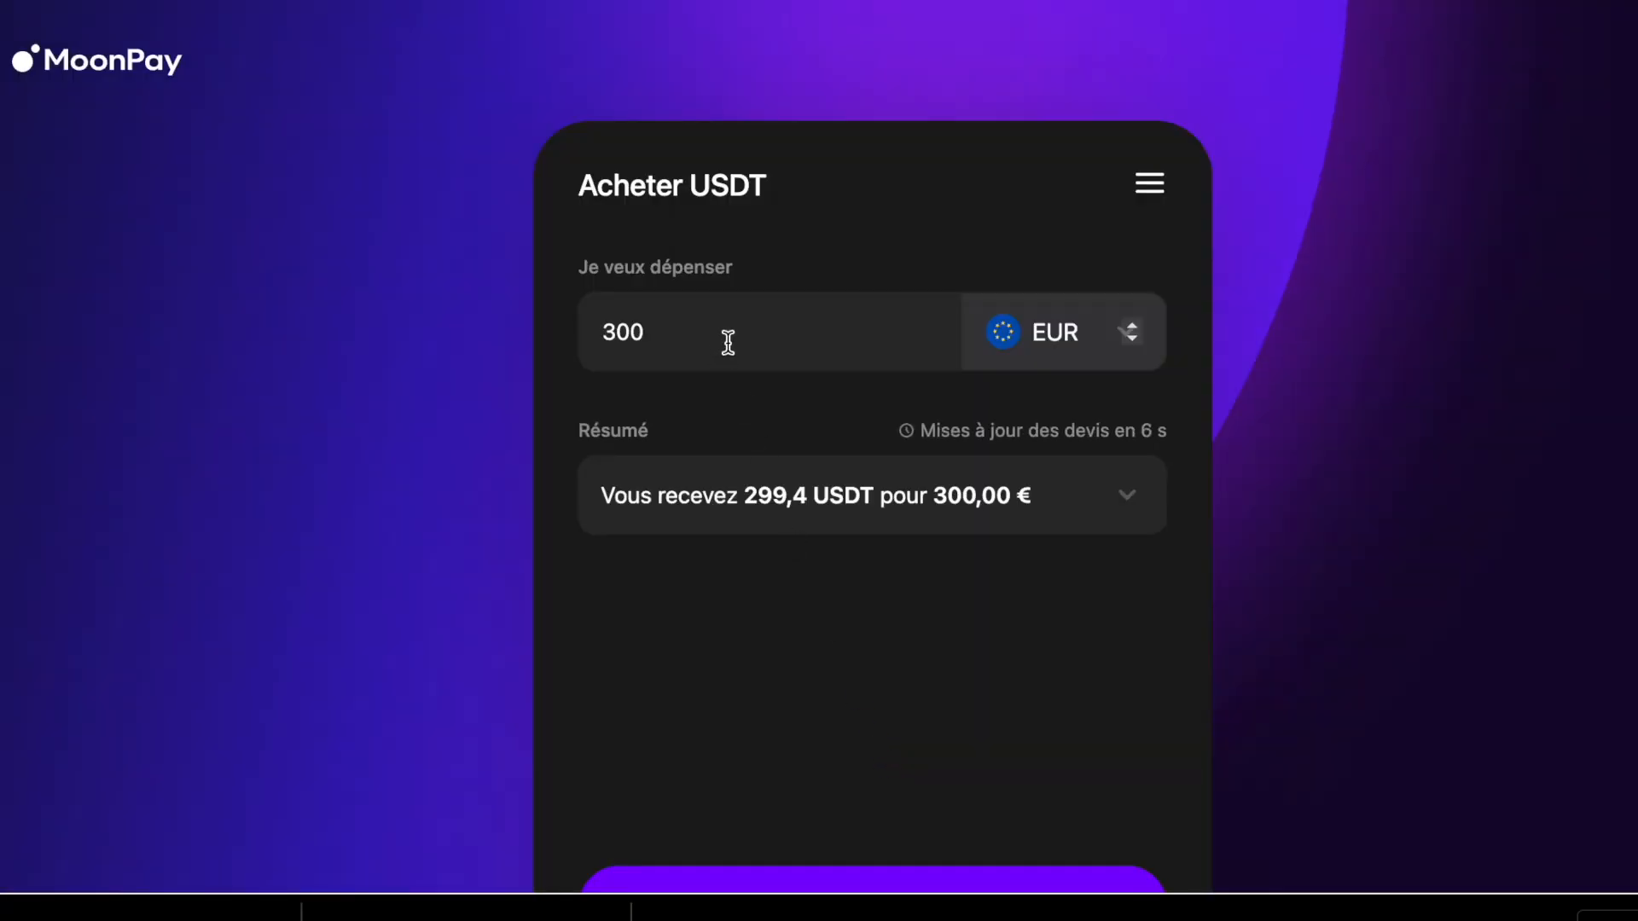
Replace the 300 EUR spend amount with 65 EUR after the below-minimum 50 attempt
scroll(728, 344, "down", 2)
scroll(729, 343, "up", 1)
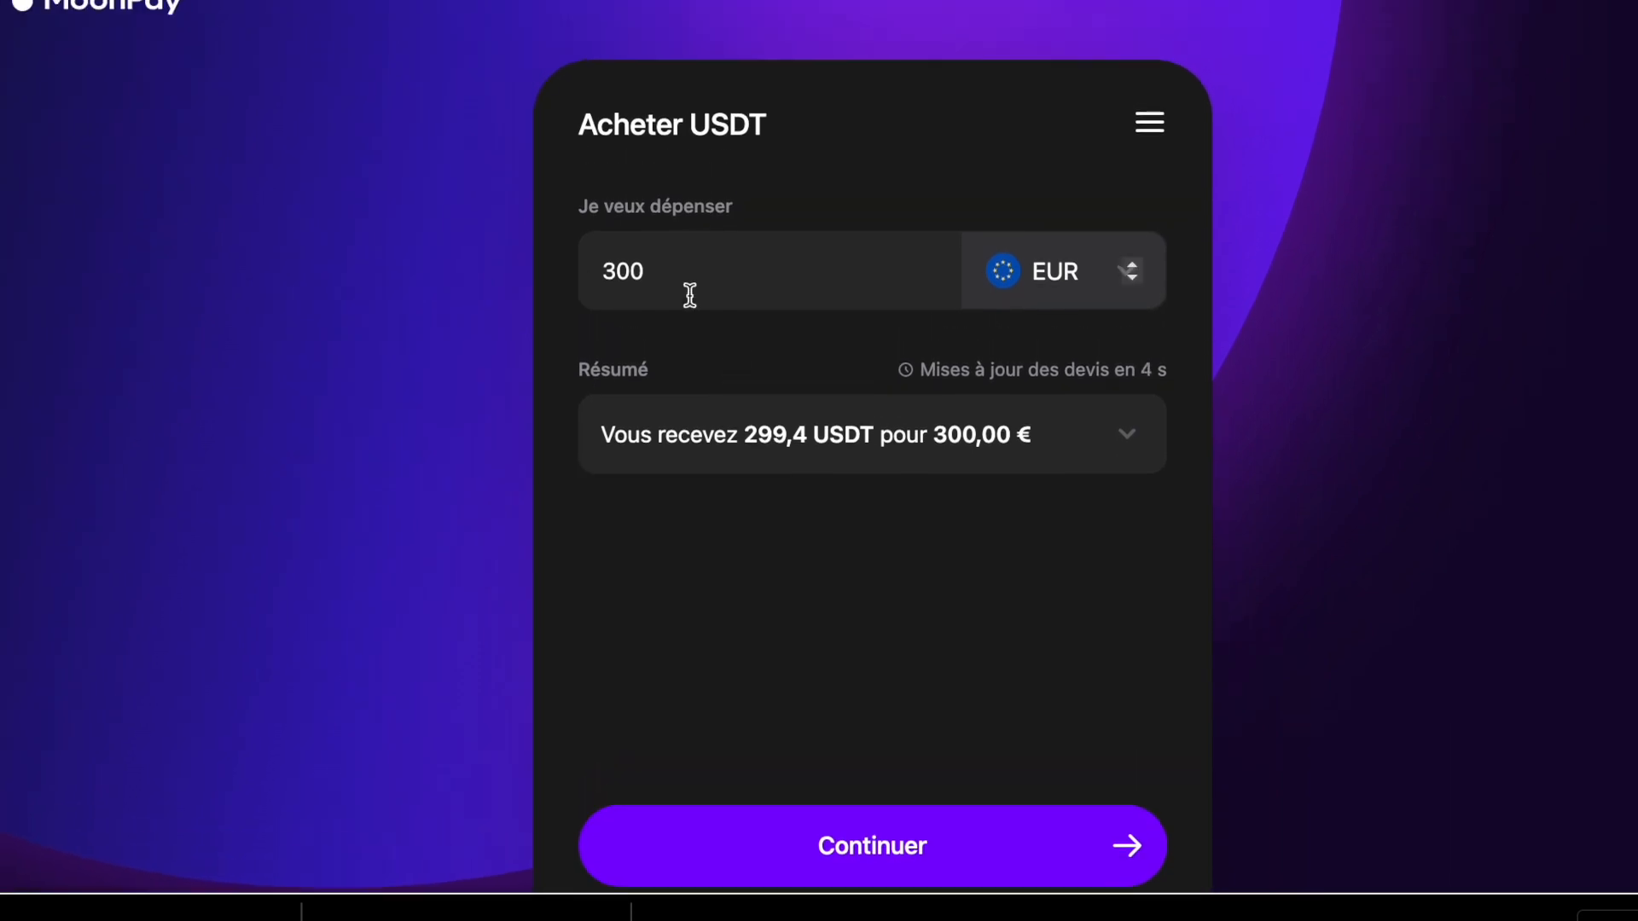
left_click_drag(692, 270, 561, 264)
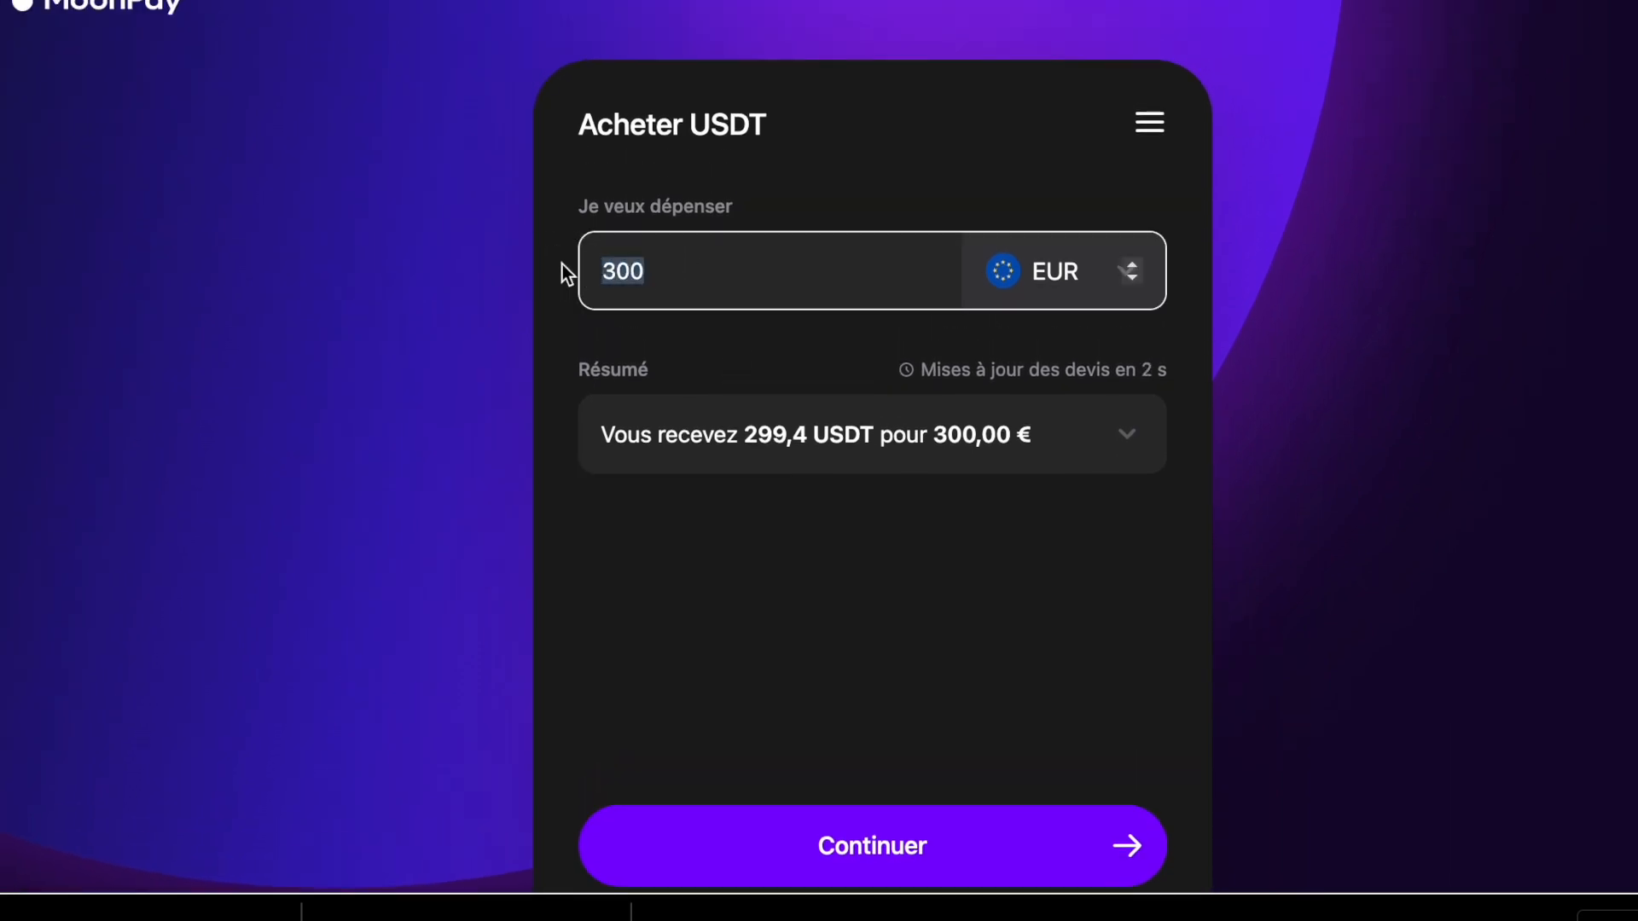
type("50")
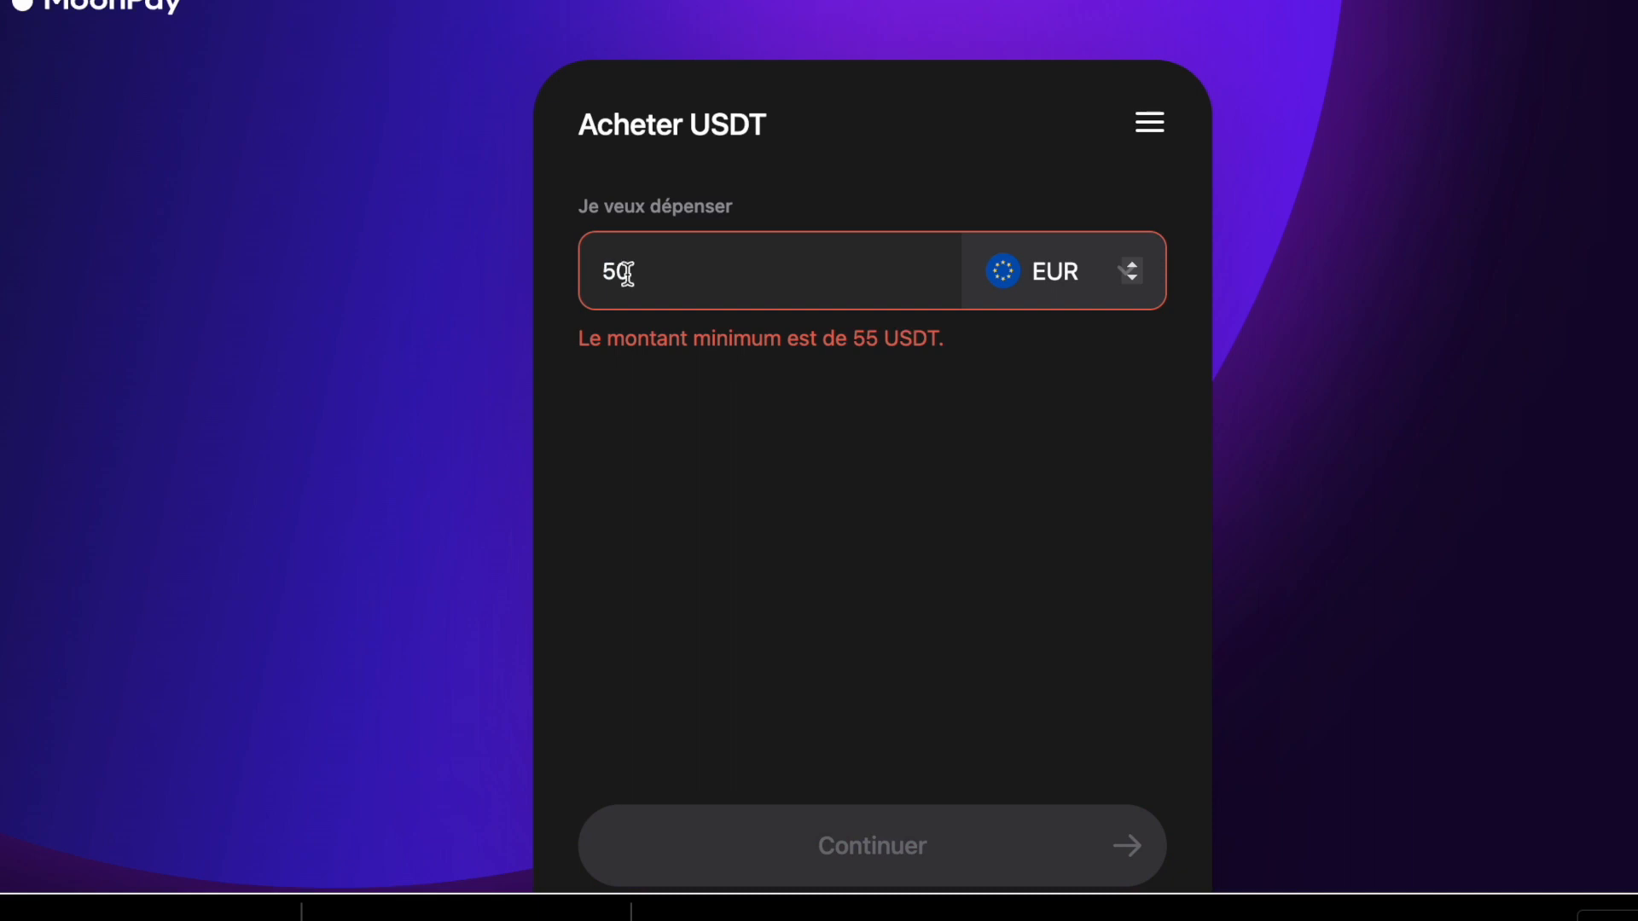
key("BackSpace")
key("BackSpace")
type("60")
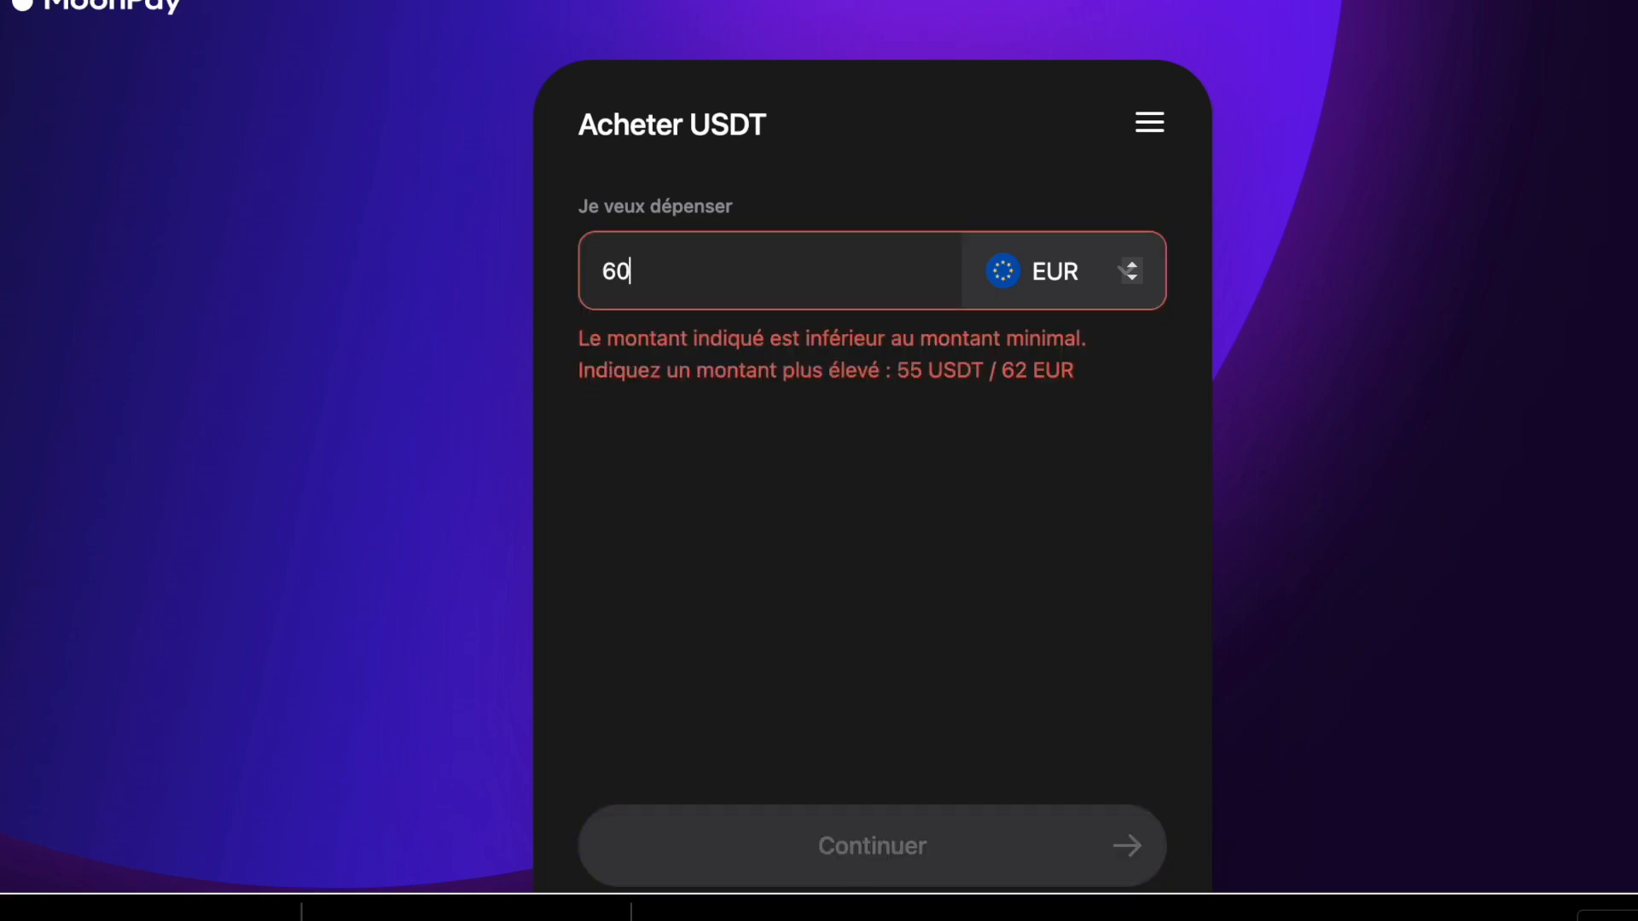
key("BackSpace")
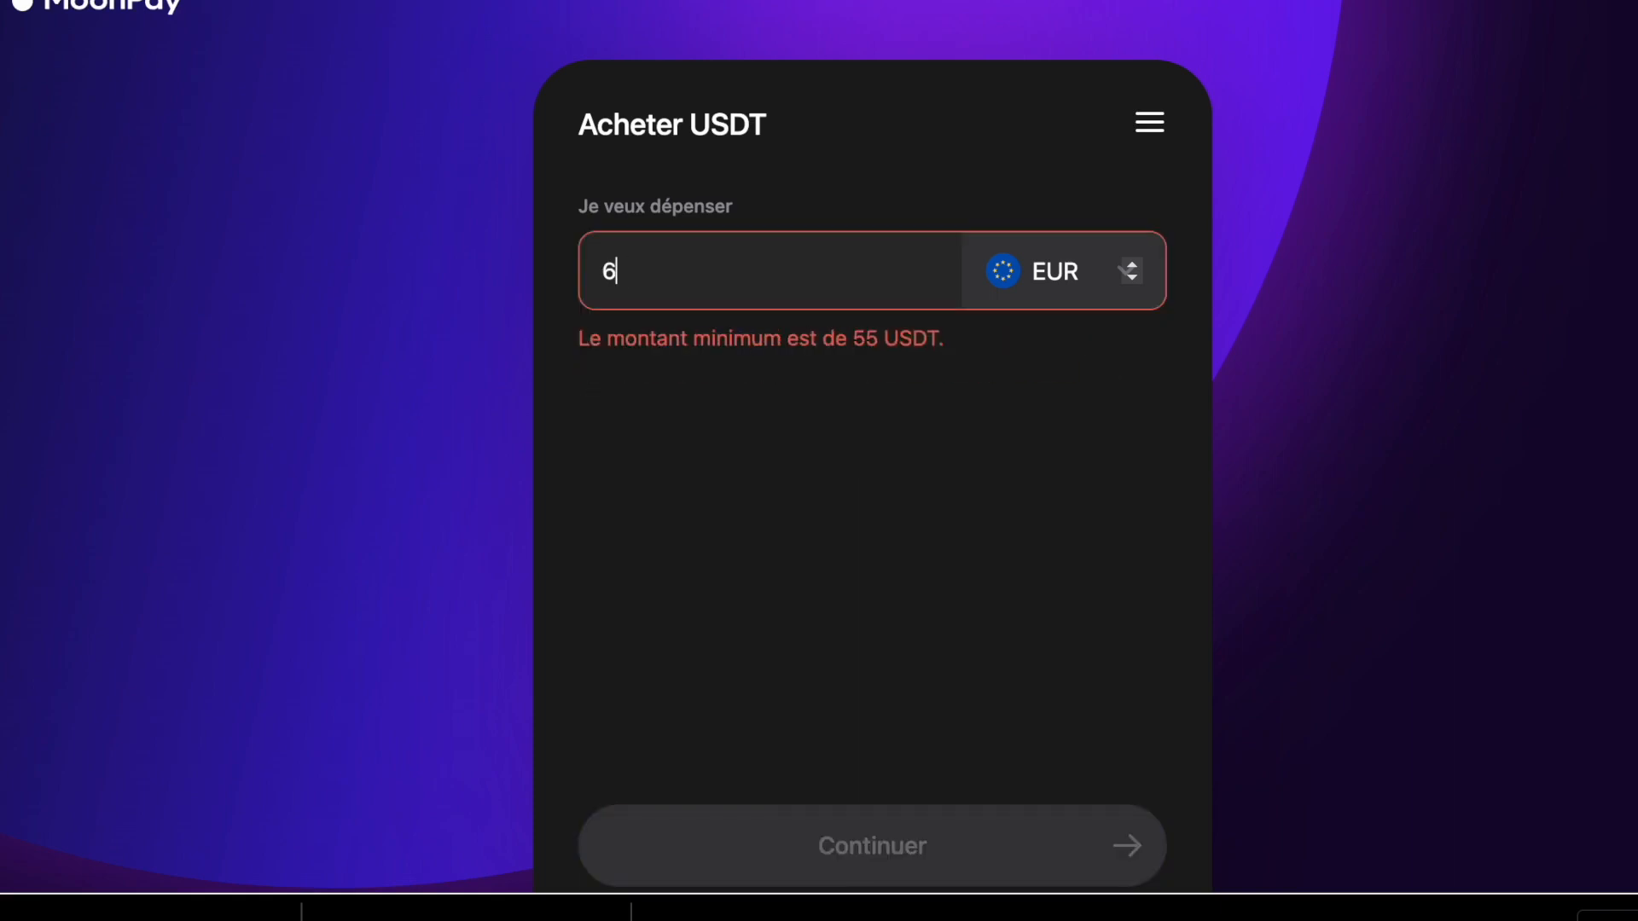
type("5")
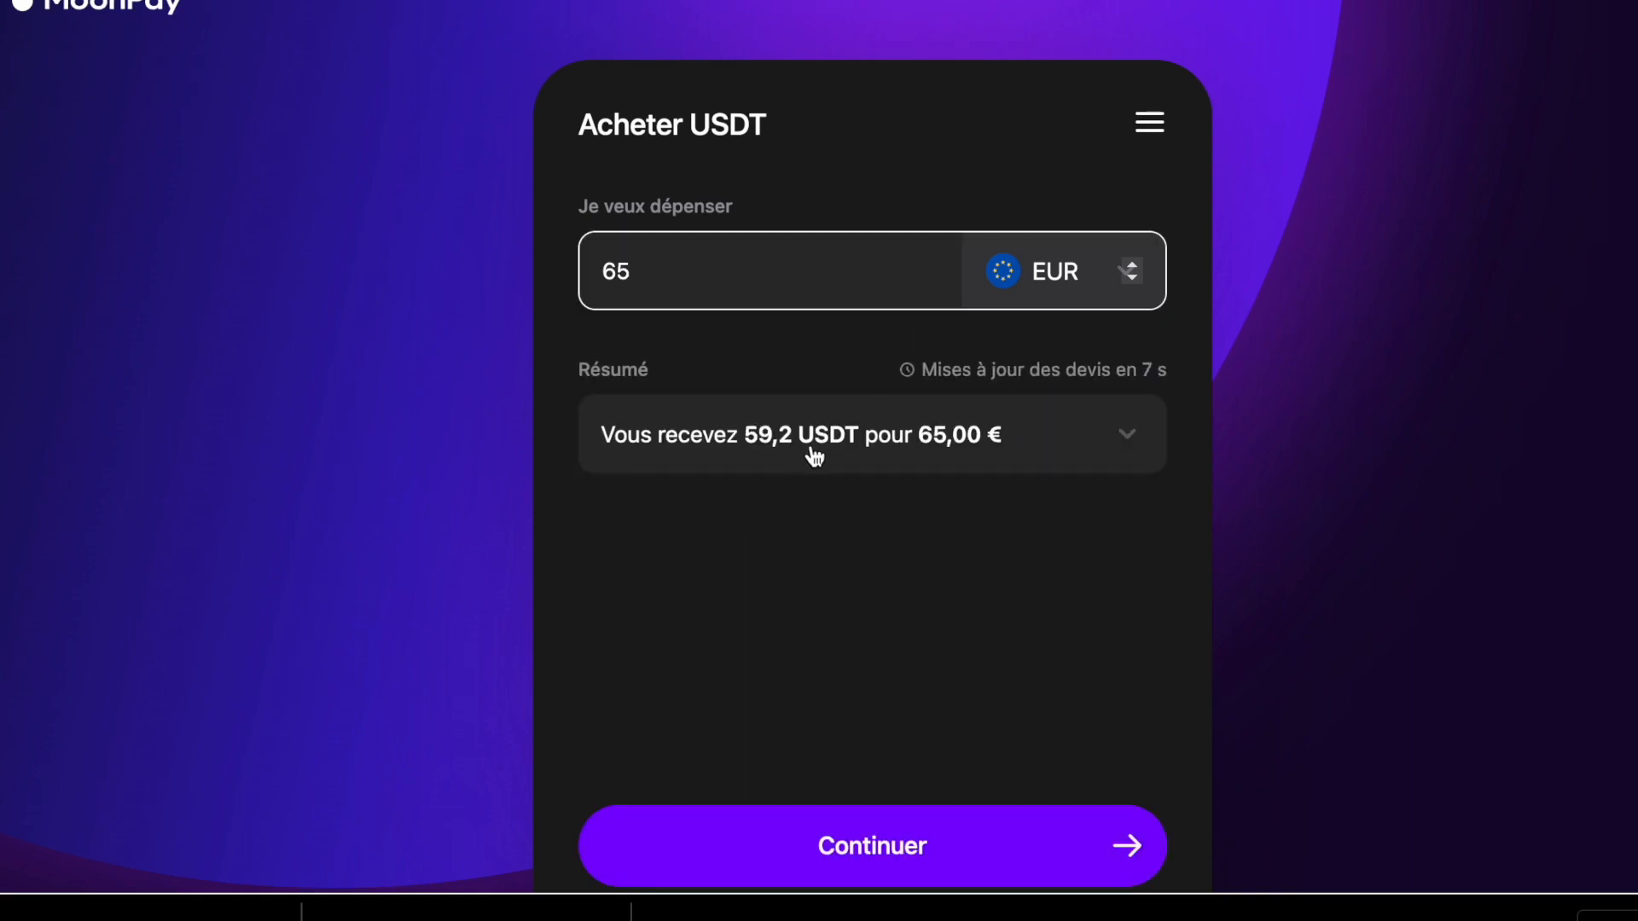
Continue the 65 EUR purchase and submit the account's saved e-mail address
scroll(988, 550, "down", 1)
left_click(914, 710)
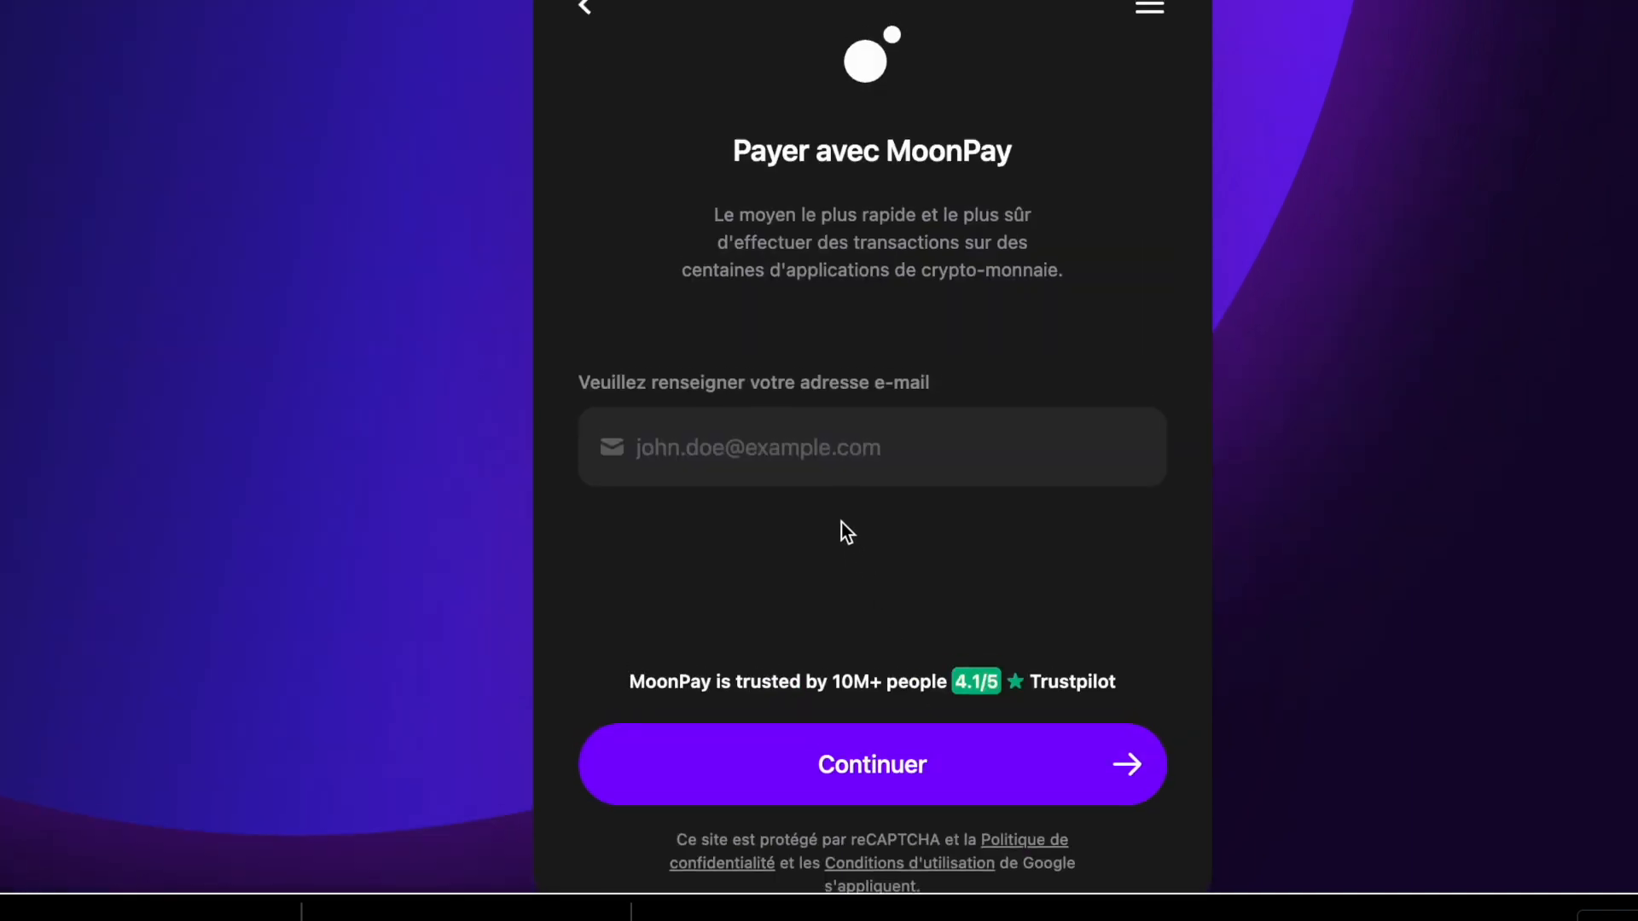
scroll(841, 522, "up", 1)
left_click(735, 507)
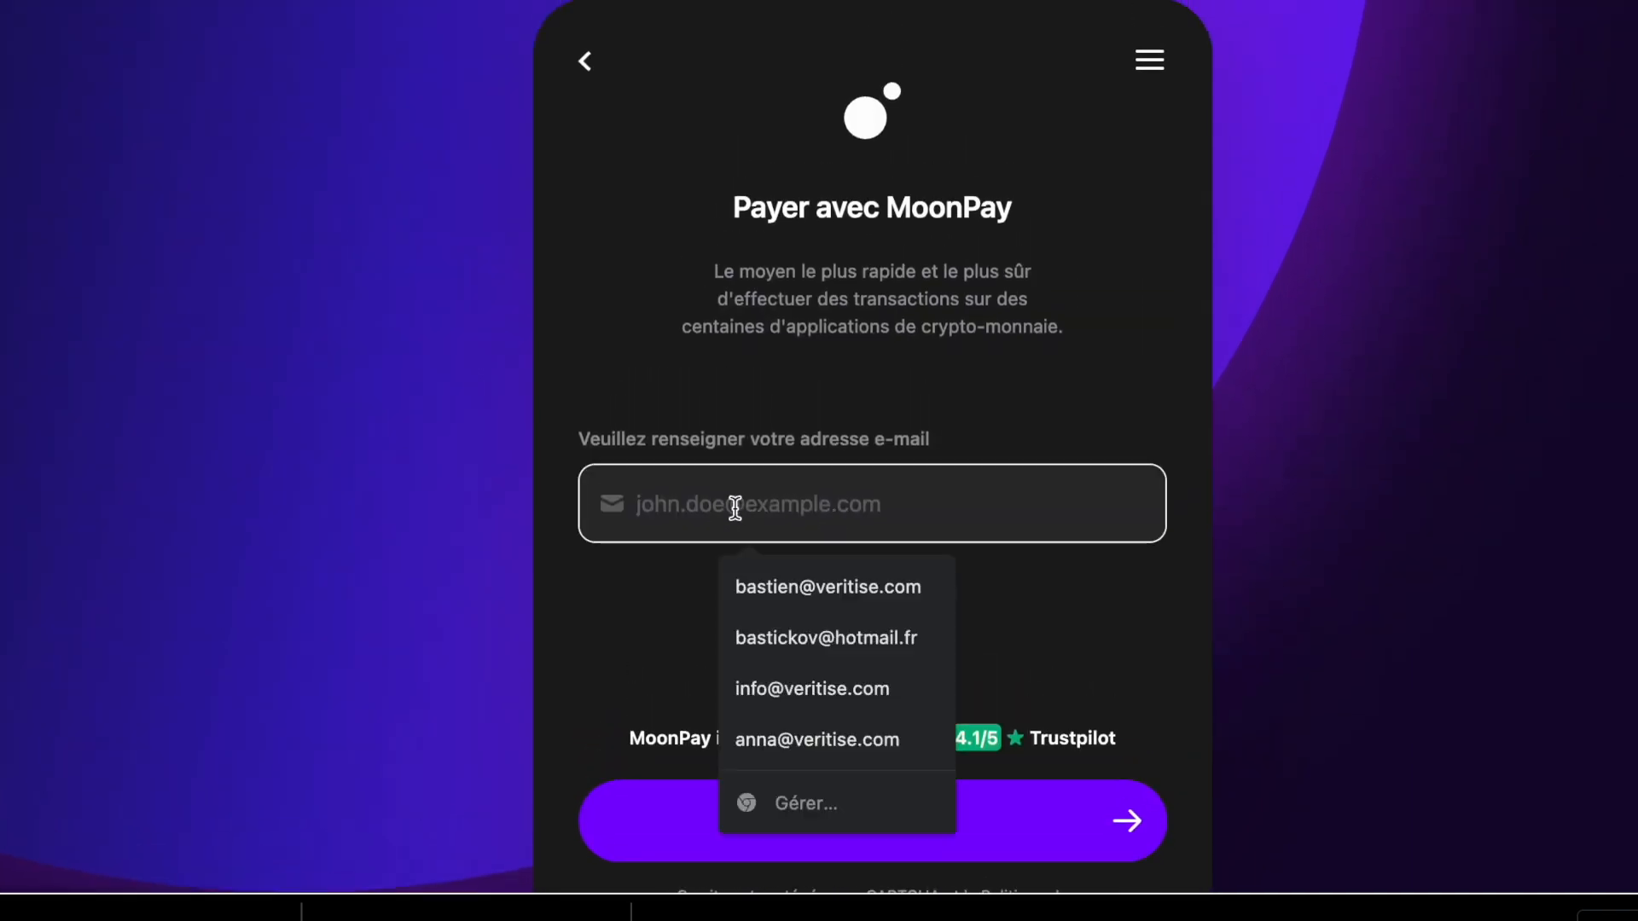
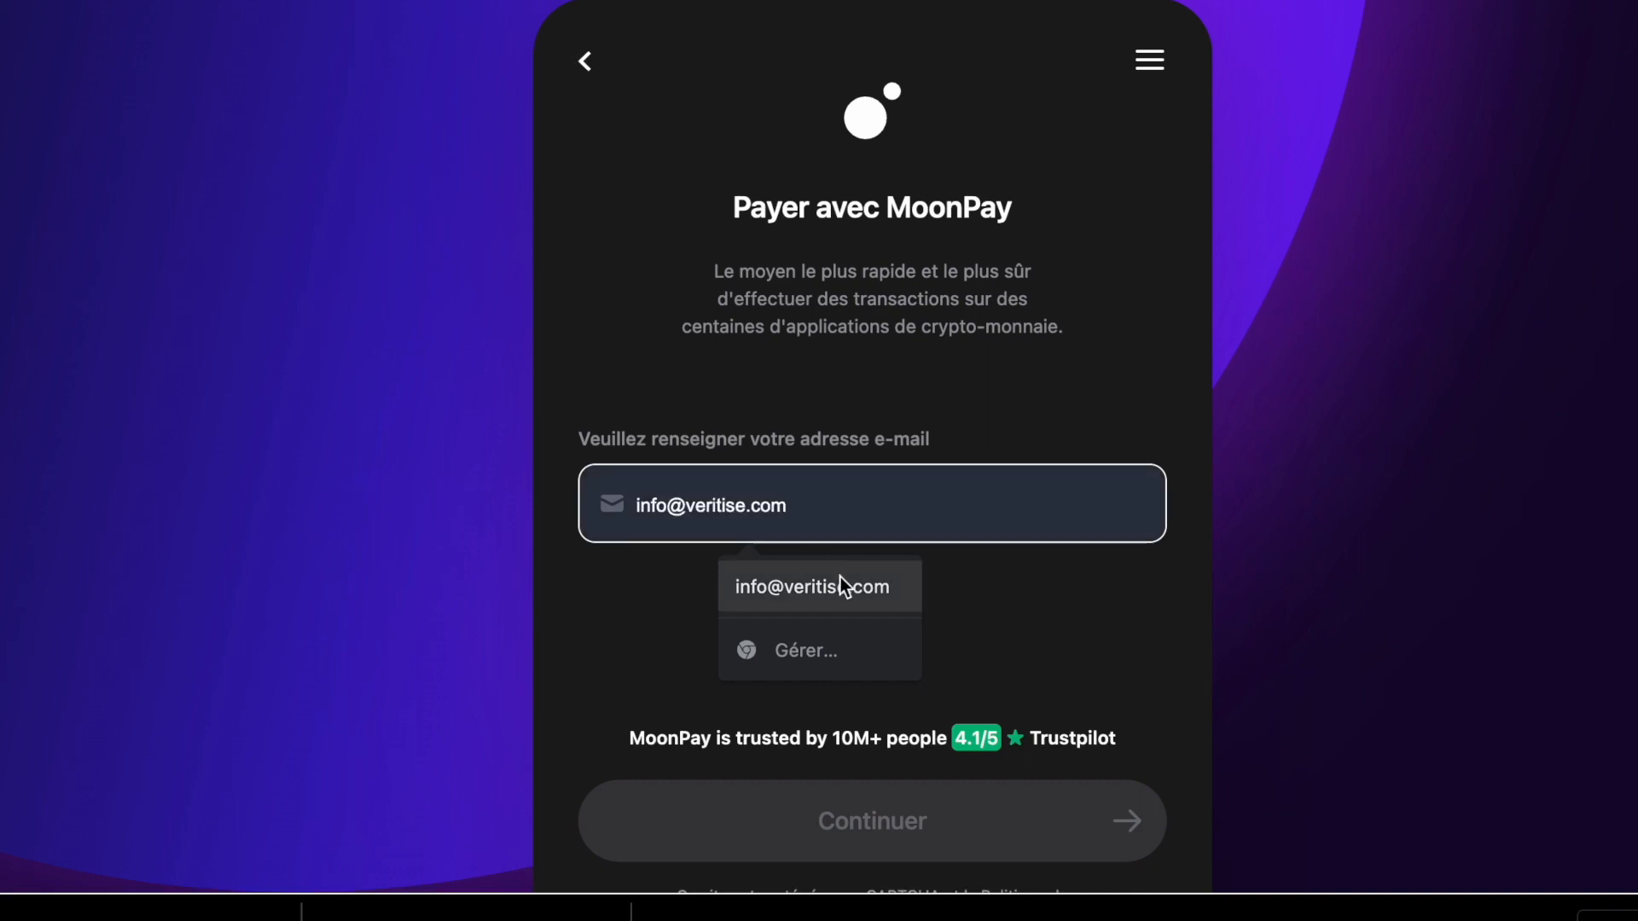
left_click(839, 587)
scroll(918, 764, "down", 1)
left_click(918, 768)
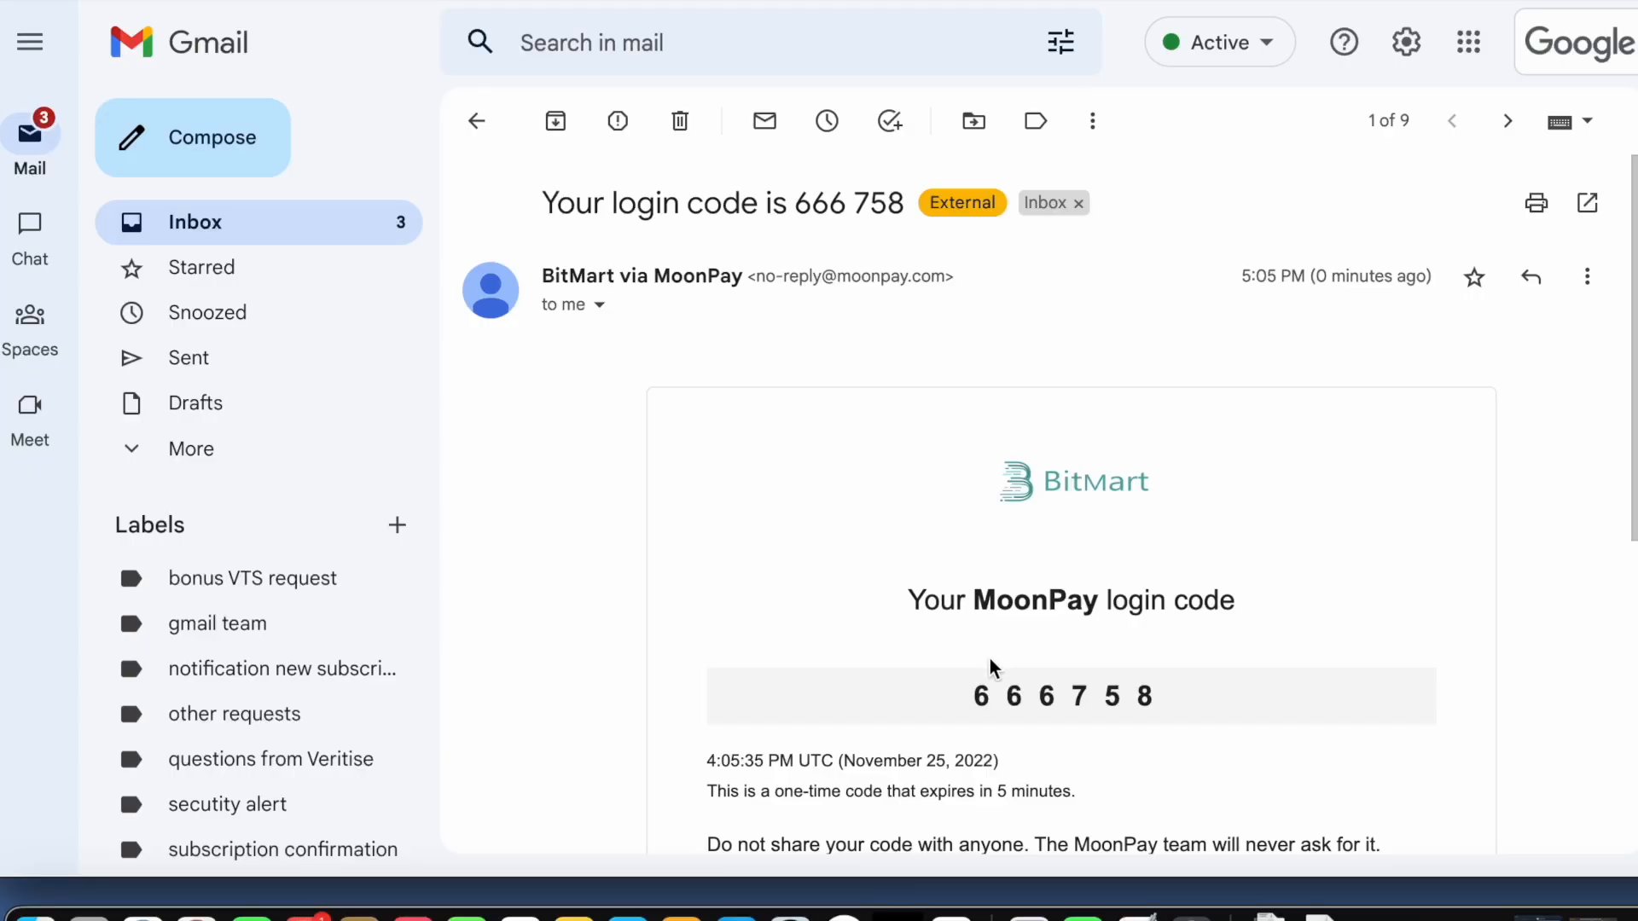
Copy the login code from the Gmail message and return to MoonPay's code boxes
left_click_drag(965, 684, 1164, 686)
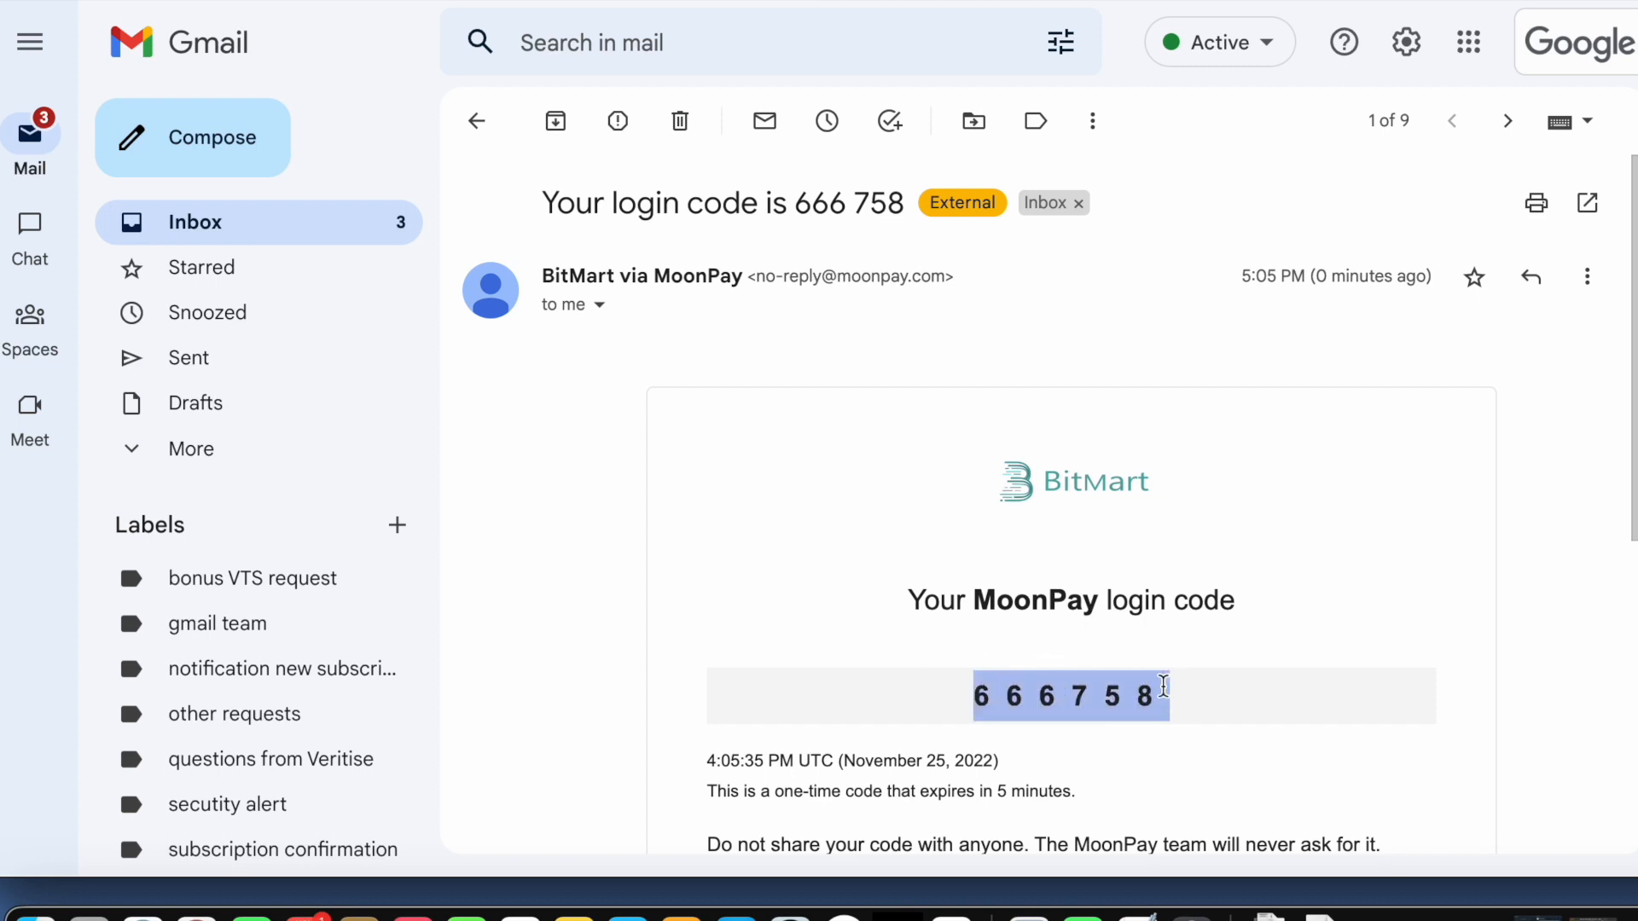
left_click(1514, 7)
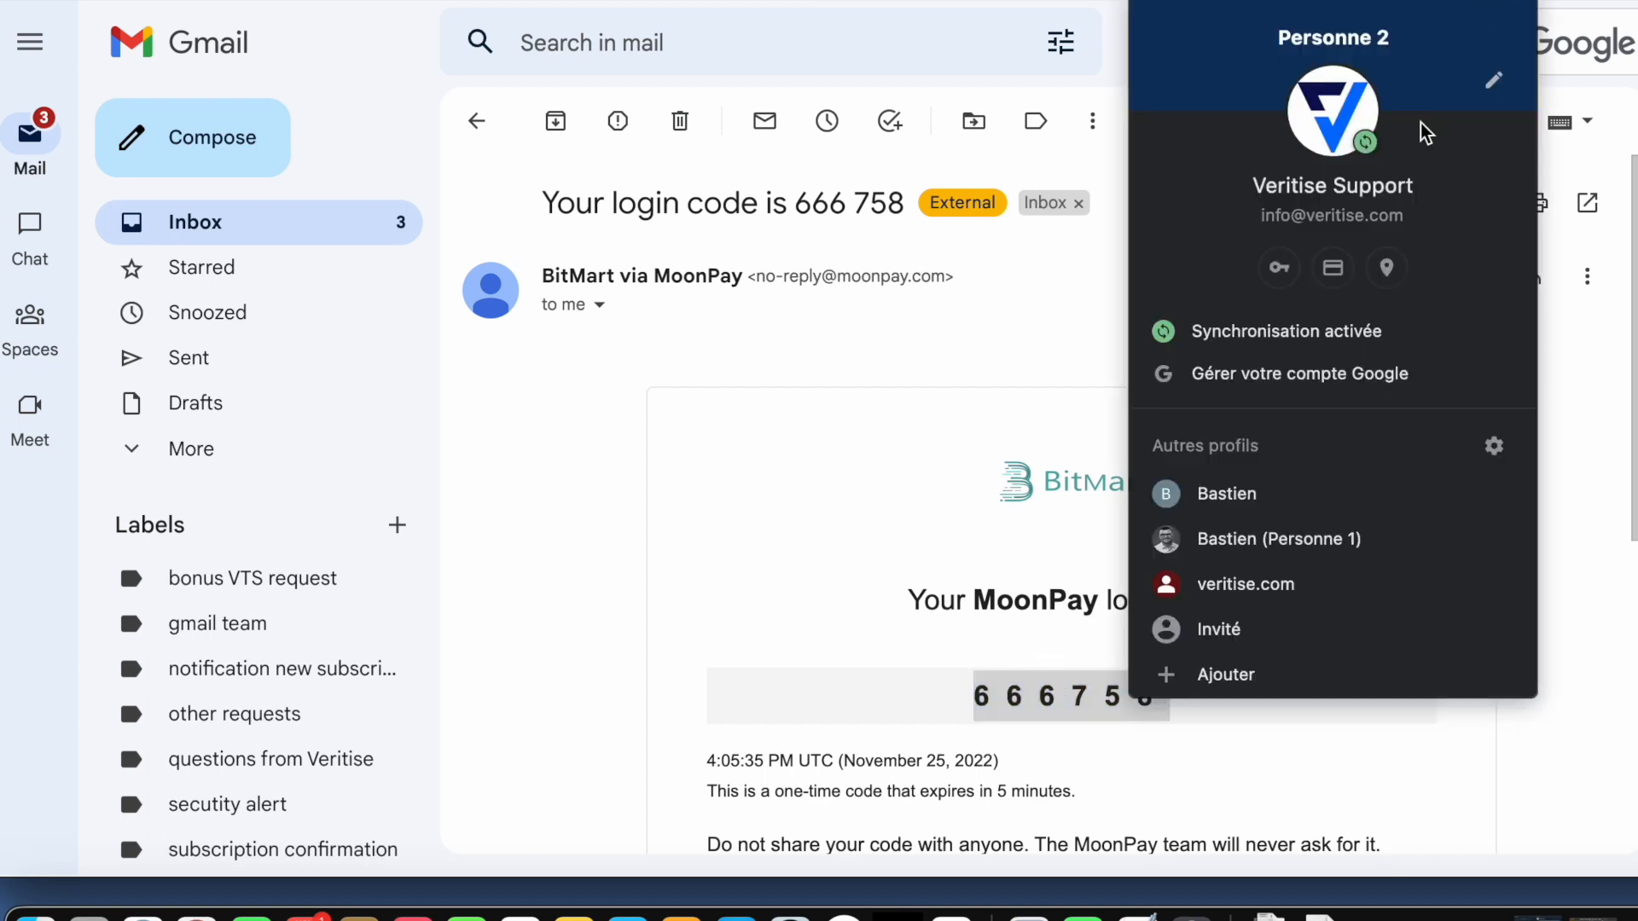
left_click(1281, 546)
left_click(594, 363)
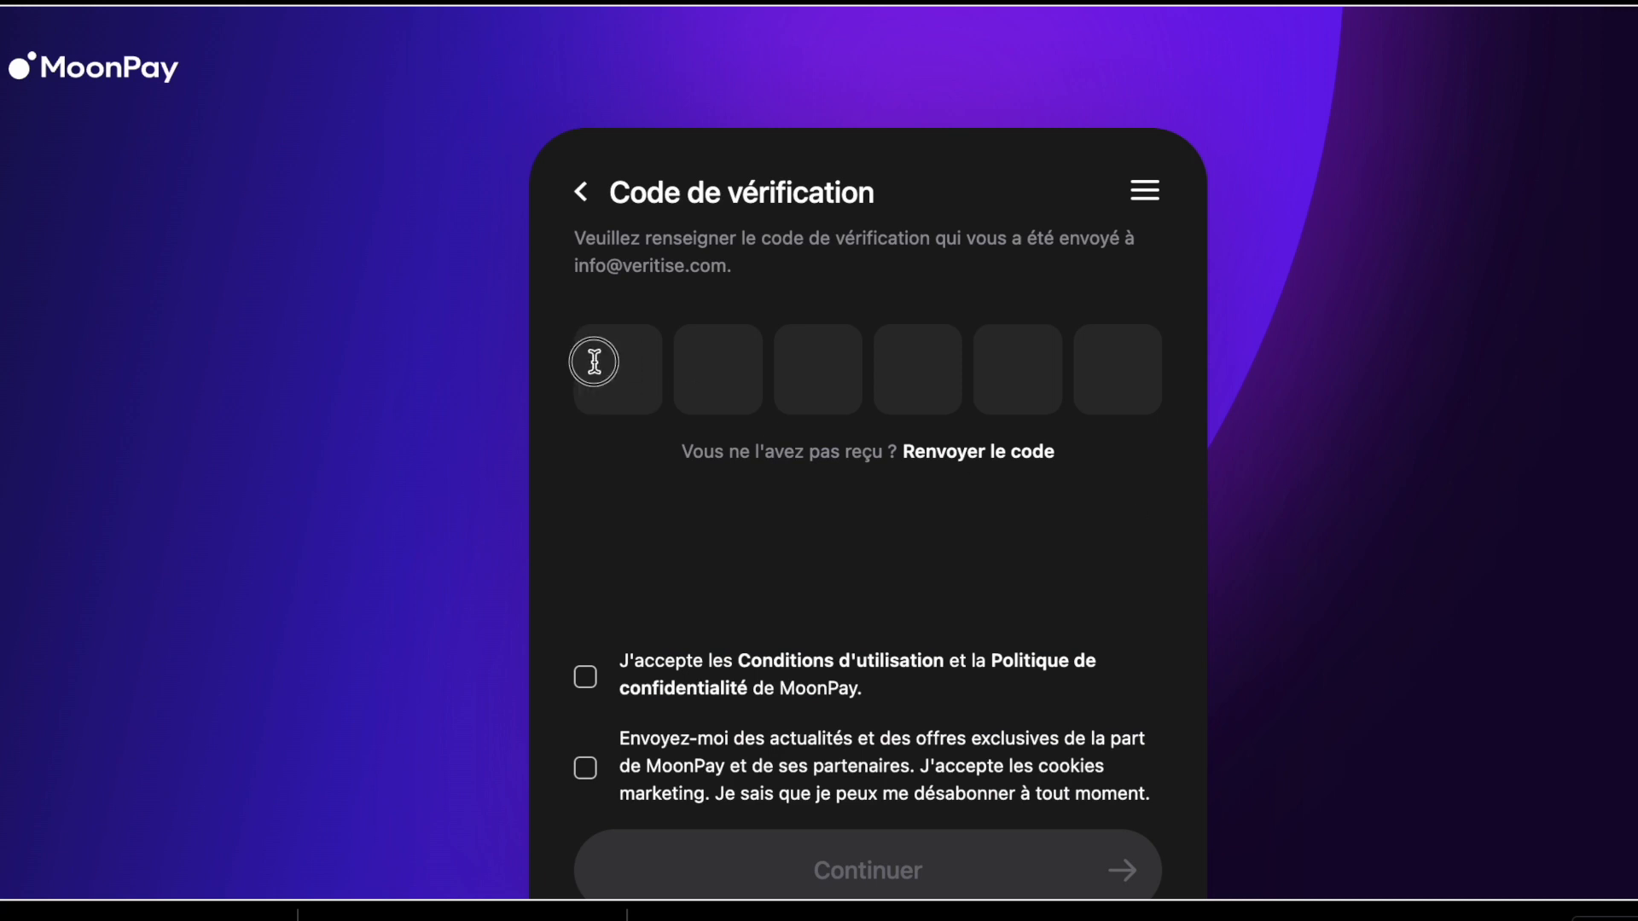
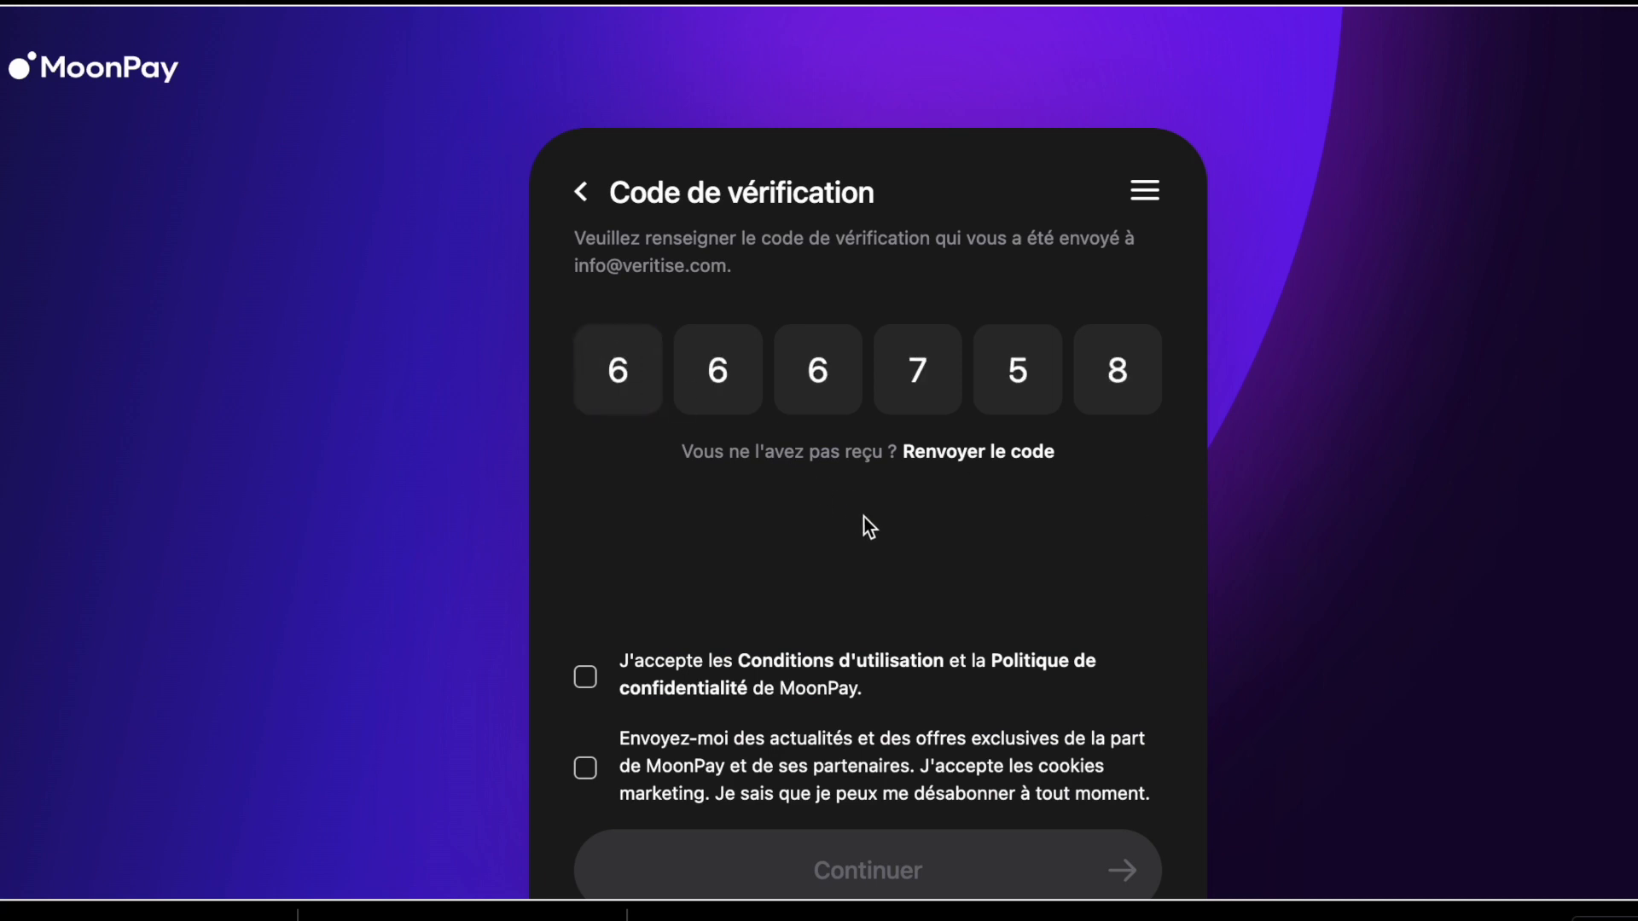
Paste the verification code, accept the Conditions d'utilisation, and continue
scroll(882, 539, "down", 2)
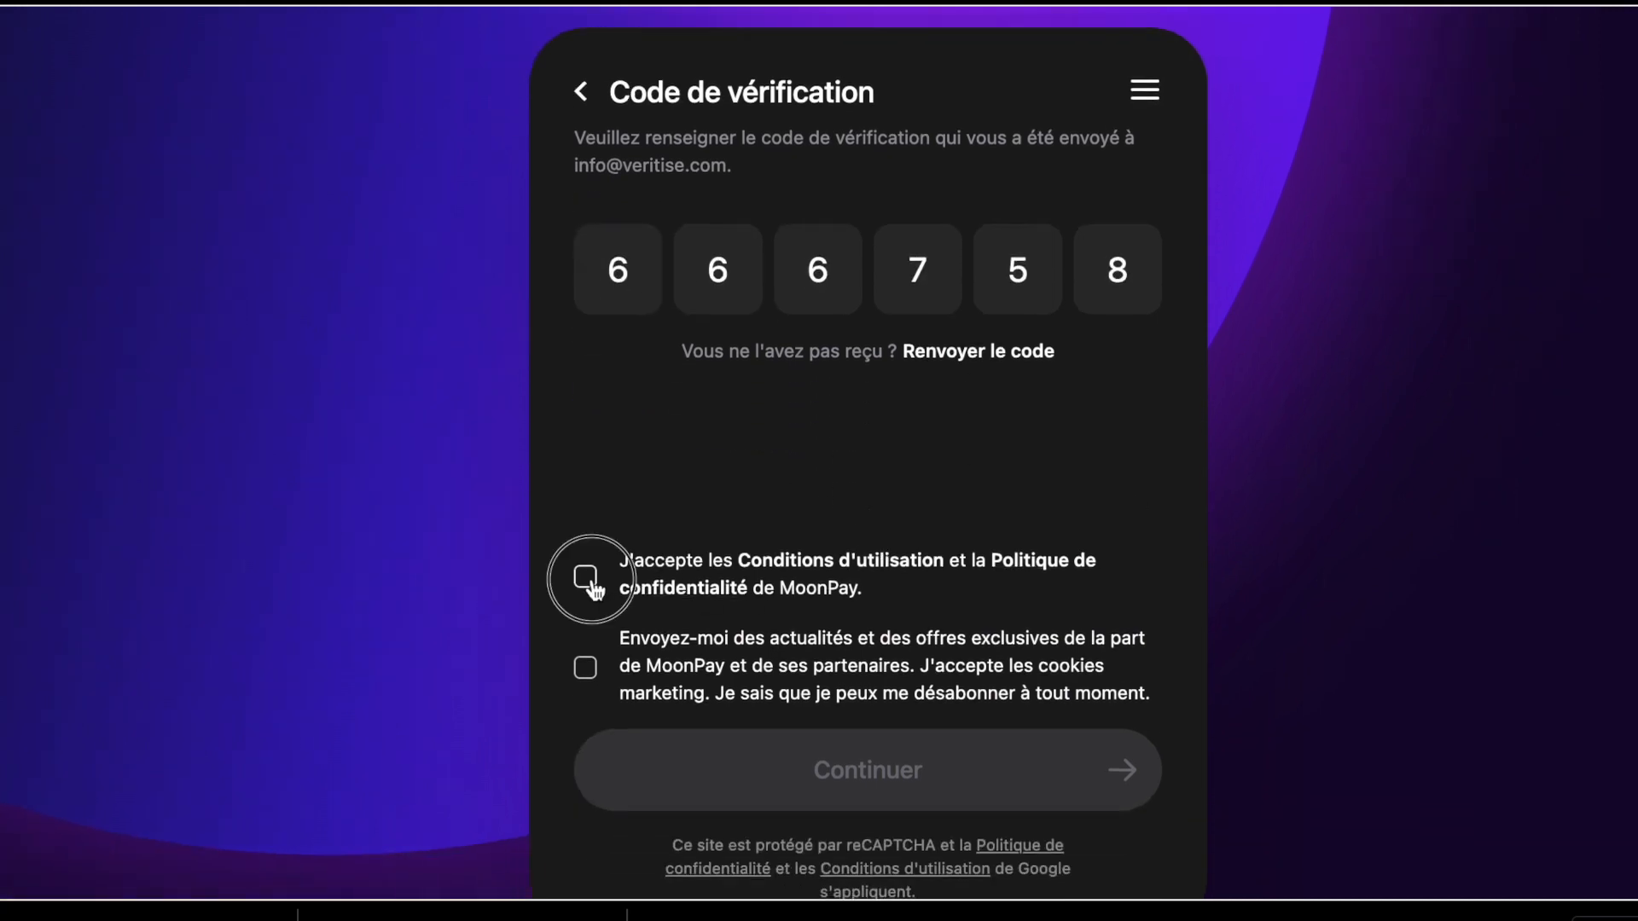
left_click(587, 580)
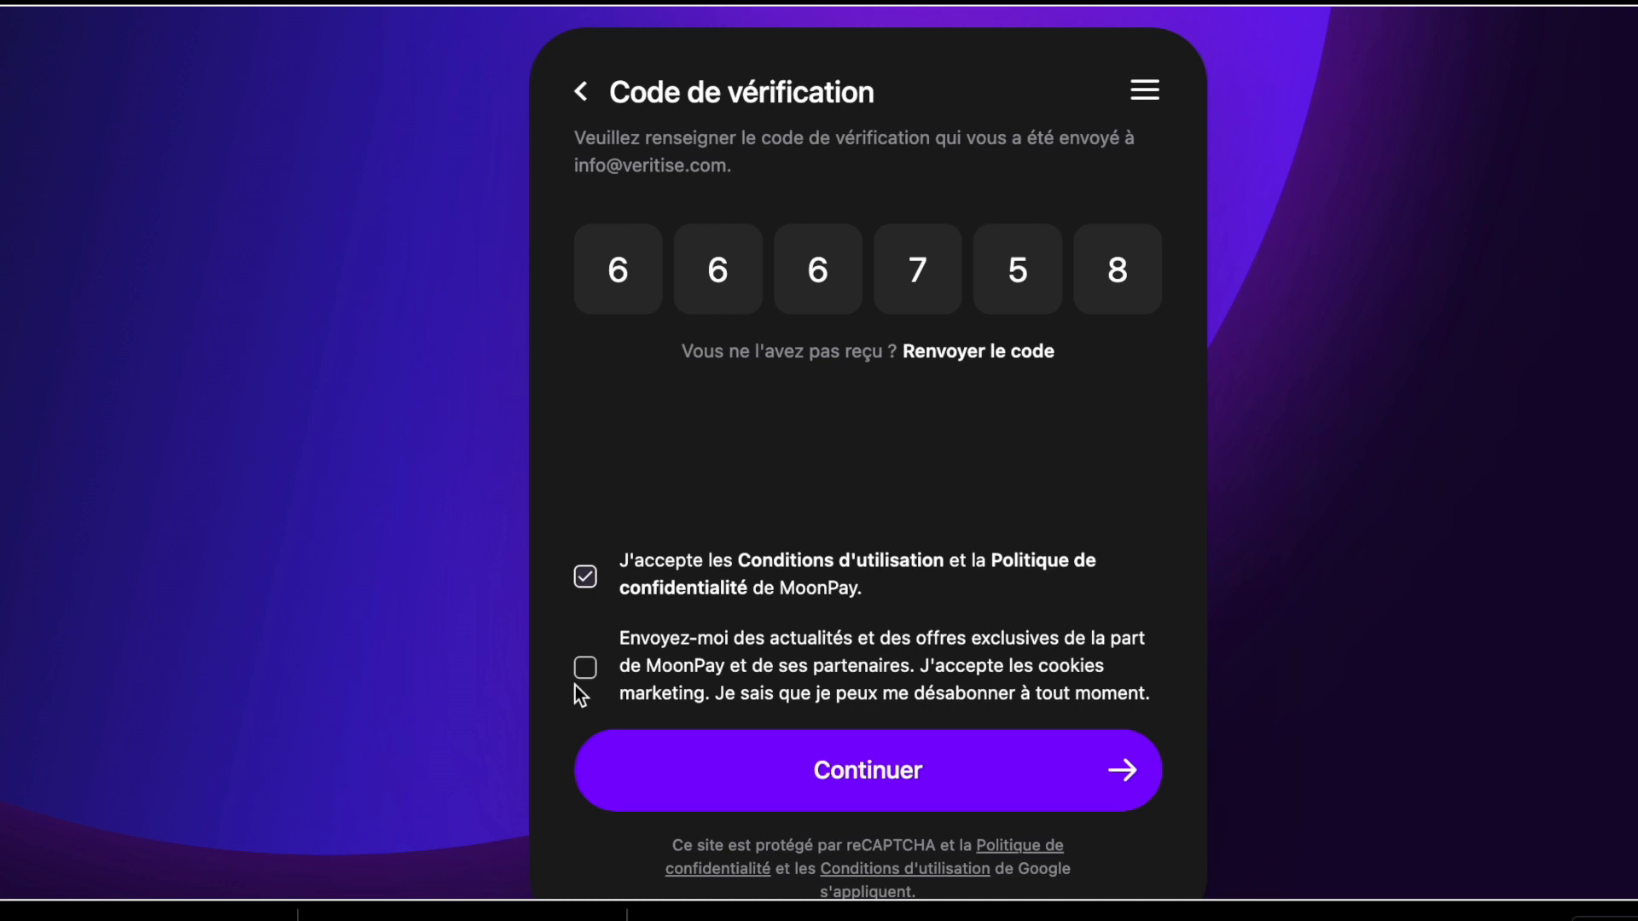
left_click(853, 778)
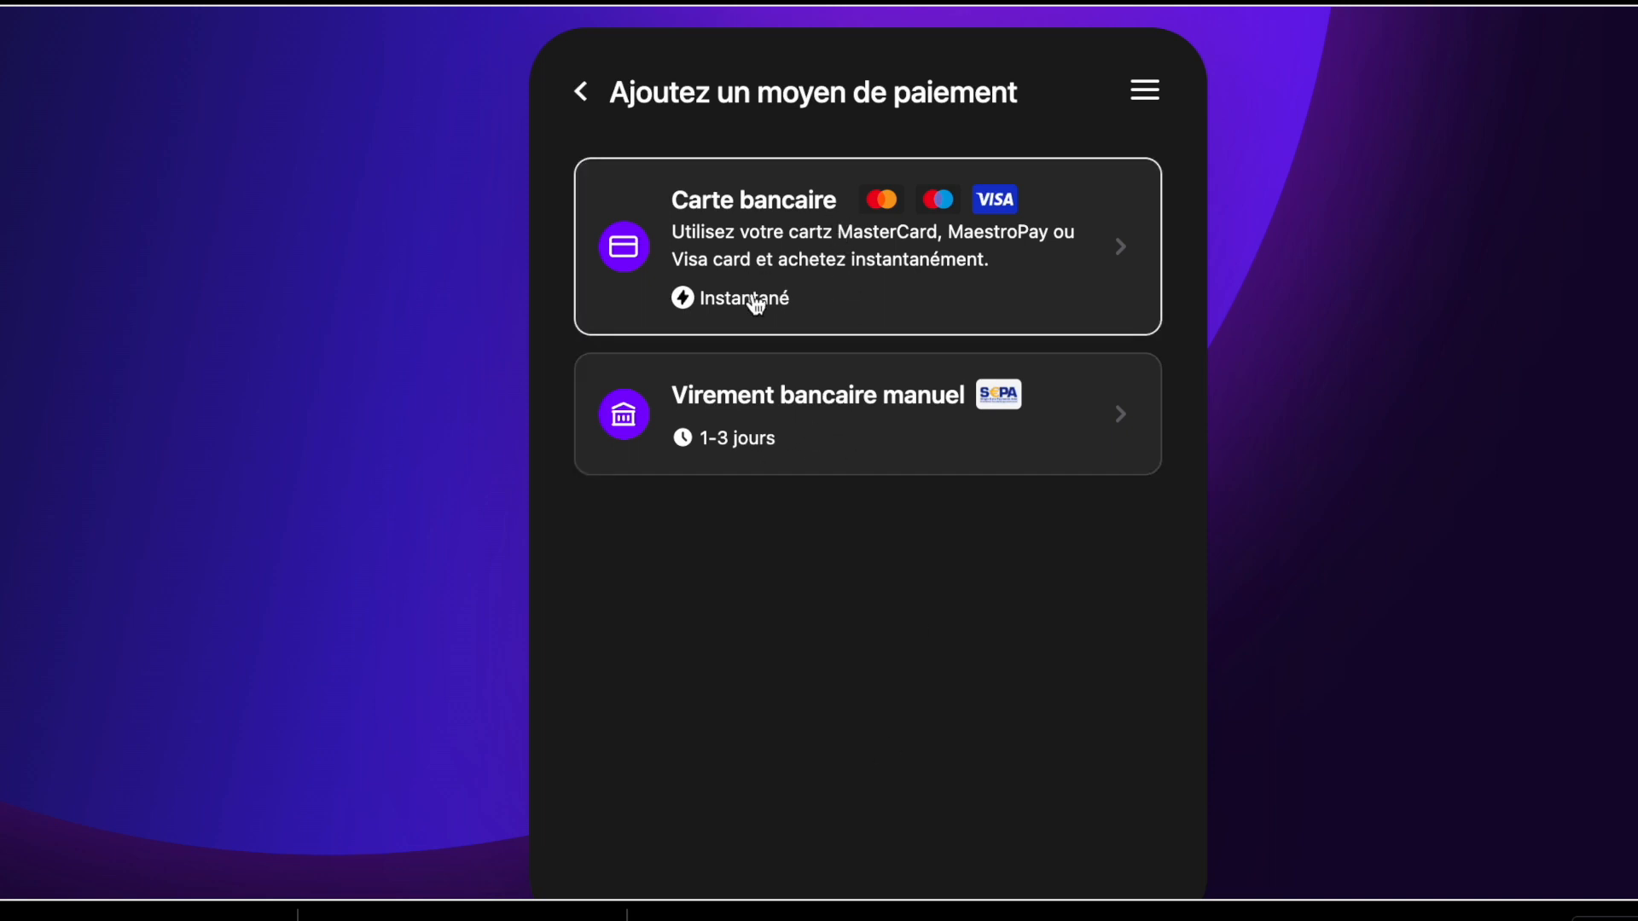
Choose Carte bancaire as the payment method and go to the Prénom and Nom fields
left_click(816, 271)
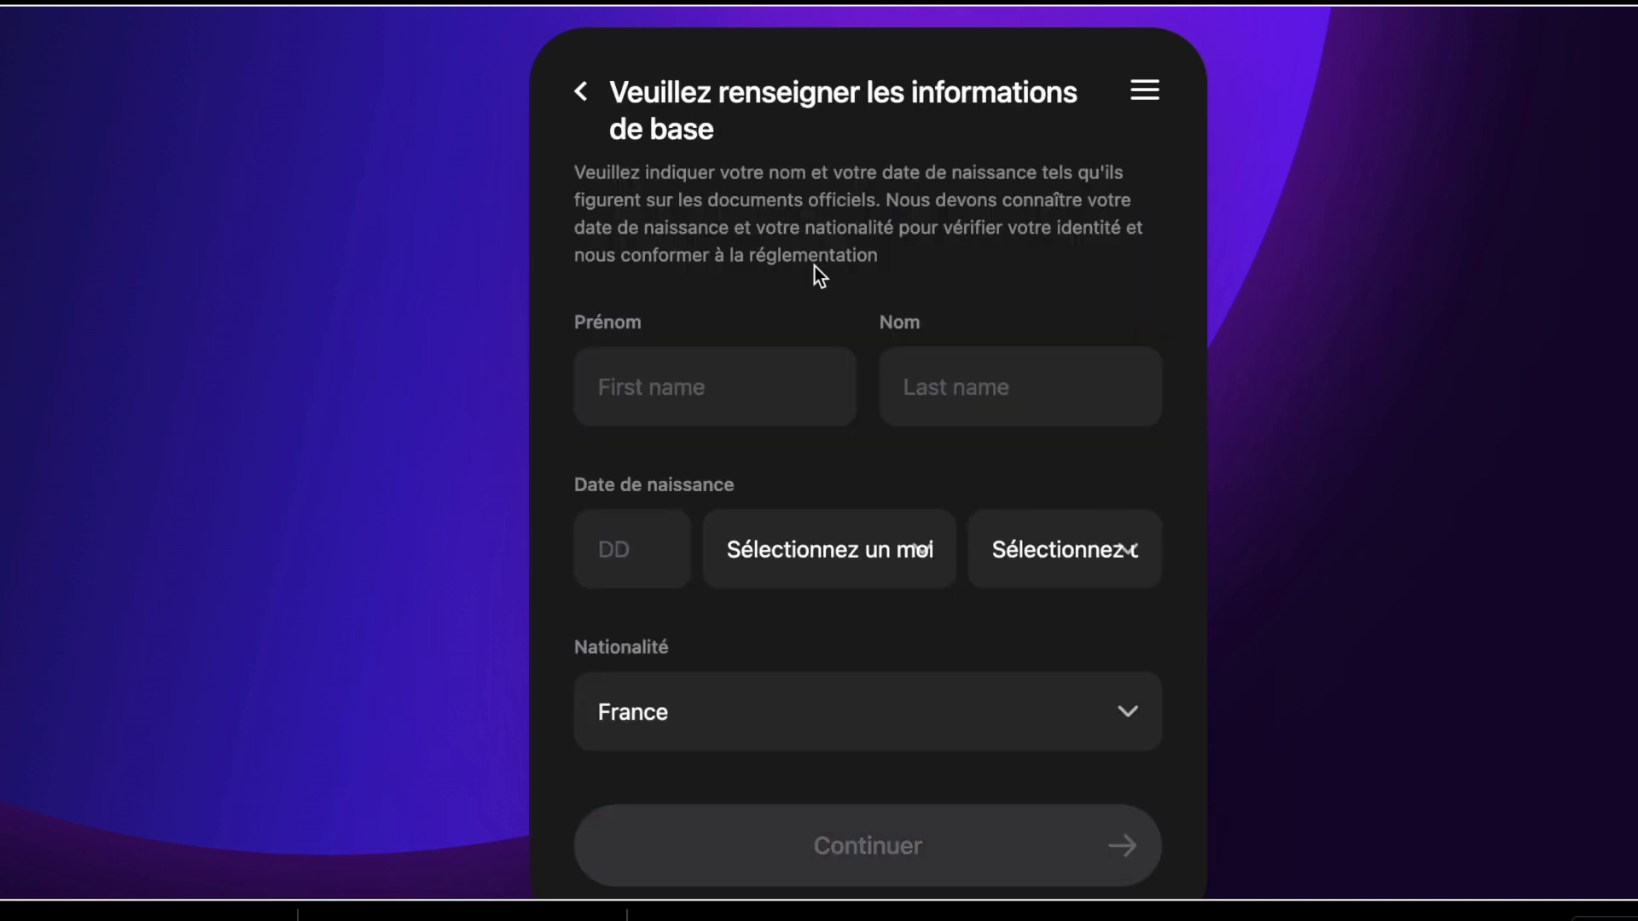
left_click(670, 369)
left_click(940, 401)
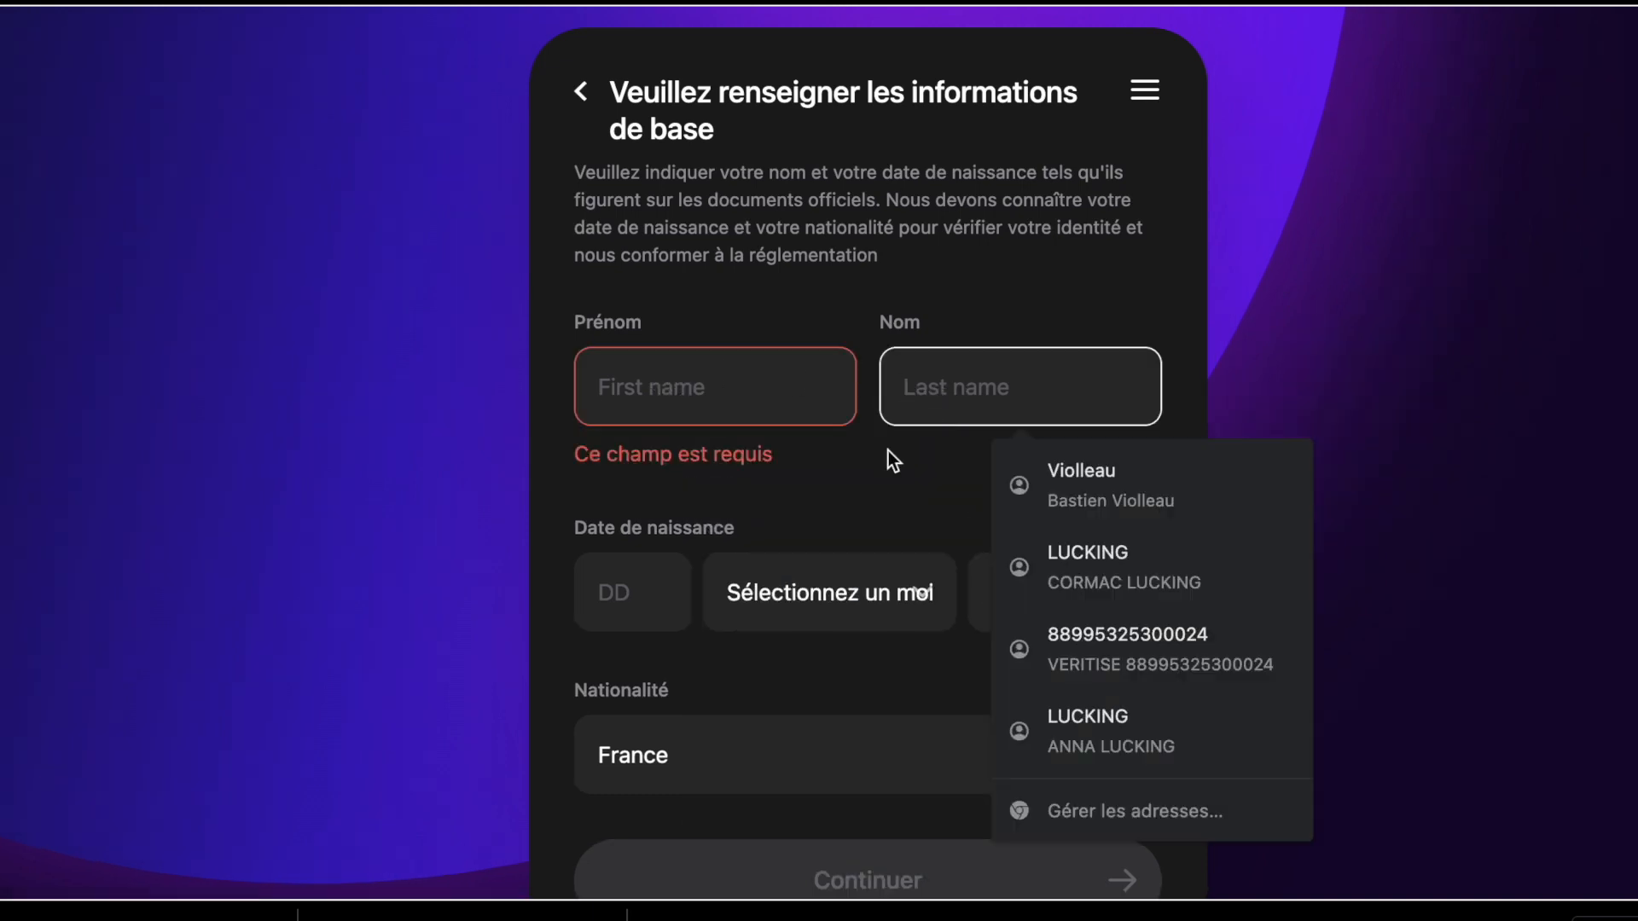
left_click(847, 479)
scroll(849, 482, "down", 2)
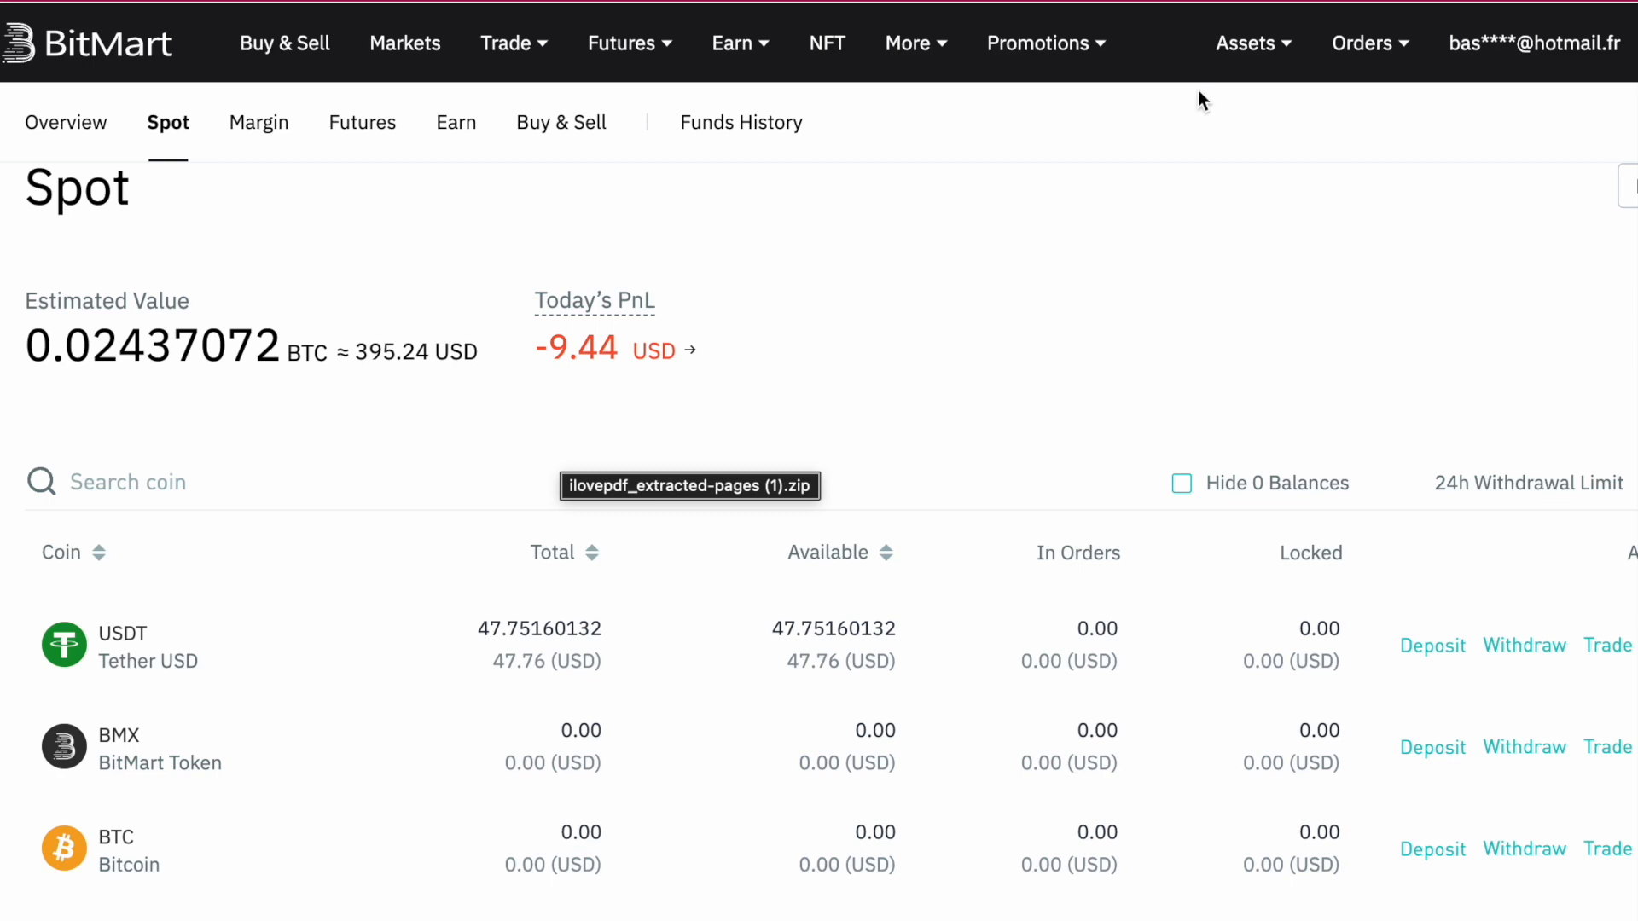
Go to BitMart's Buy & Sell Crypto page via the top navigation bar
left_click(297, 55)
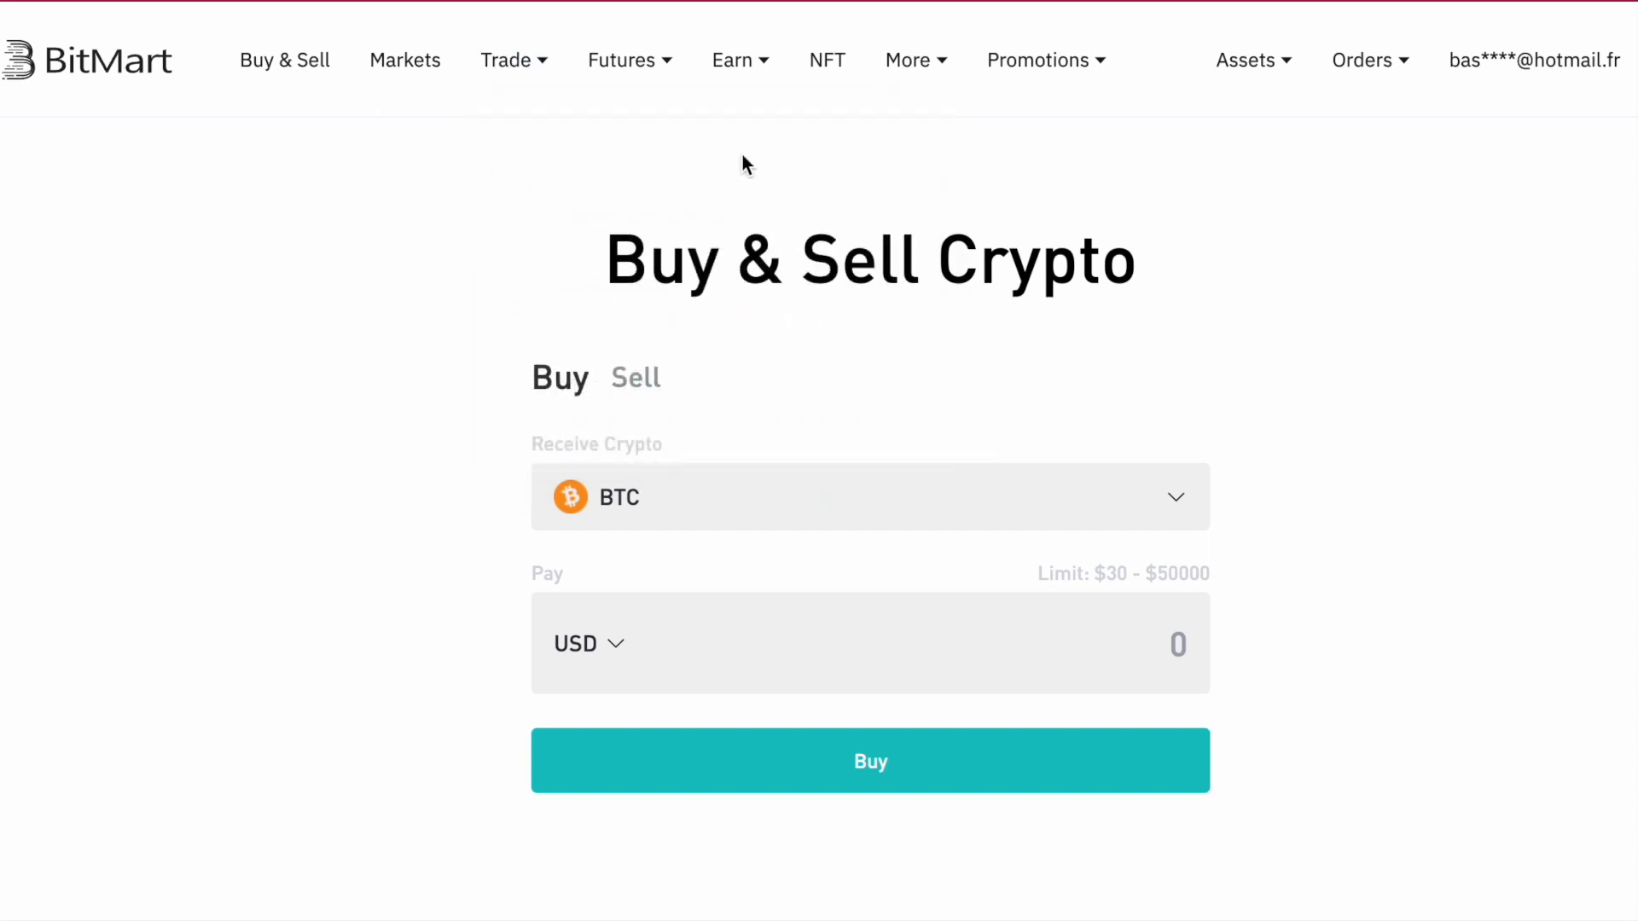
Open Assets > Overview and review the total balance of about 403.98 USD
mouse_move(1356, 78)
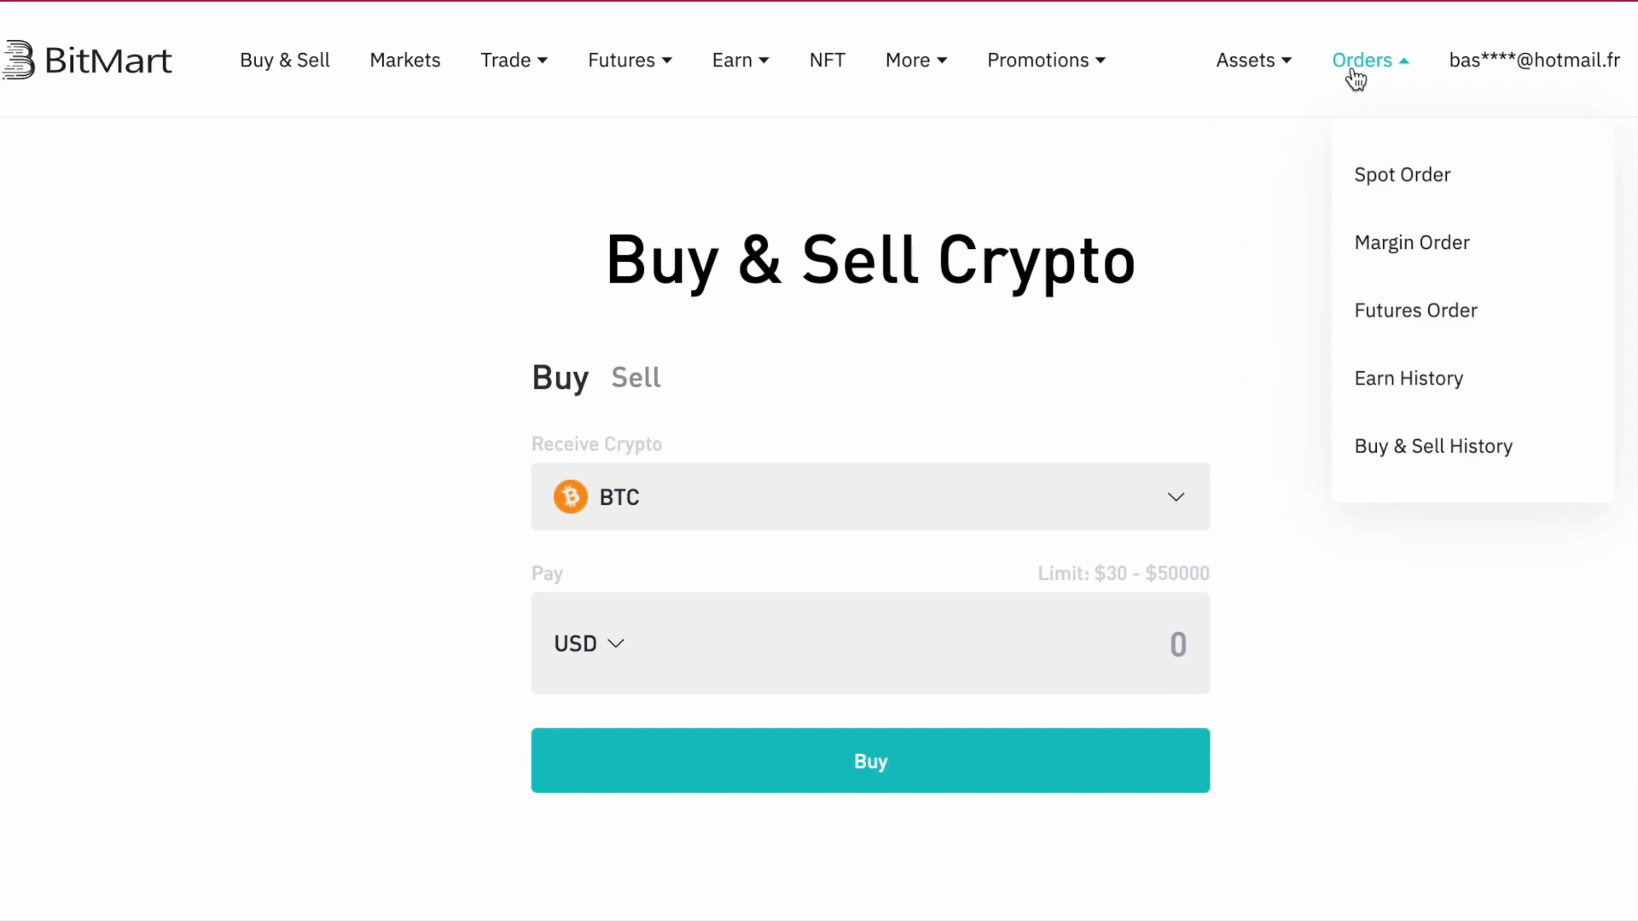
mouse_move(1254, 68)
left_click(1273, 171)
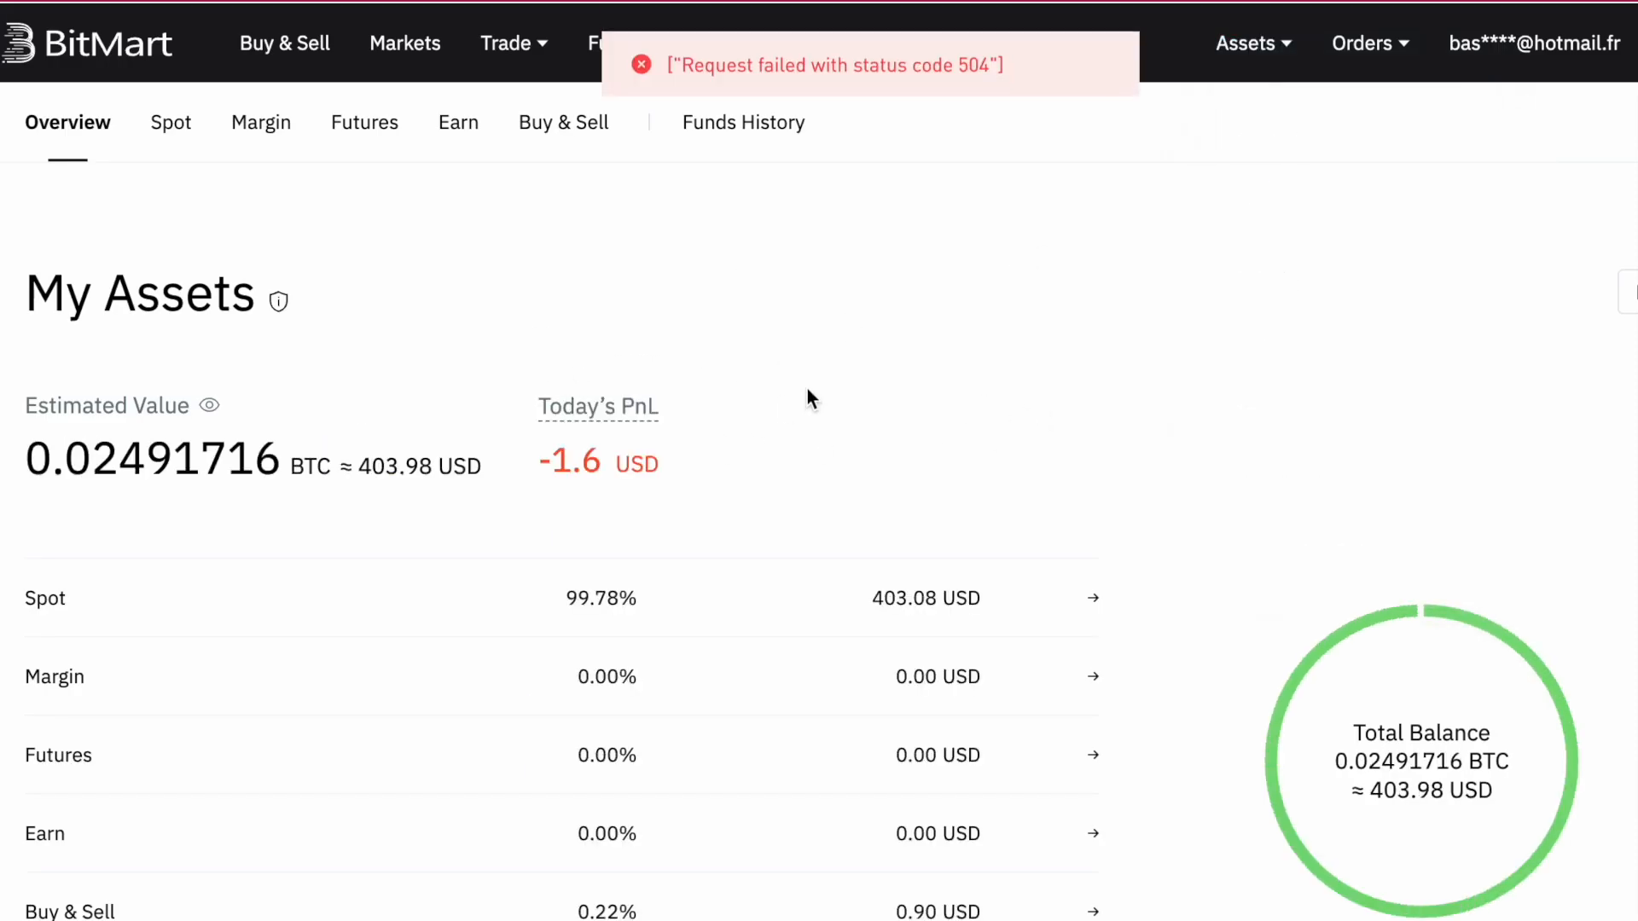
scroll(858, 402, "down", 1)
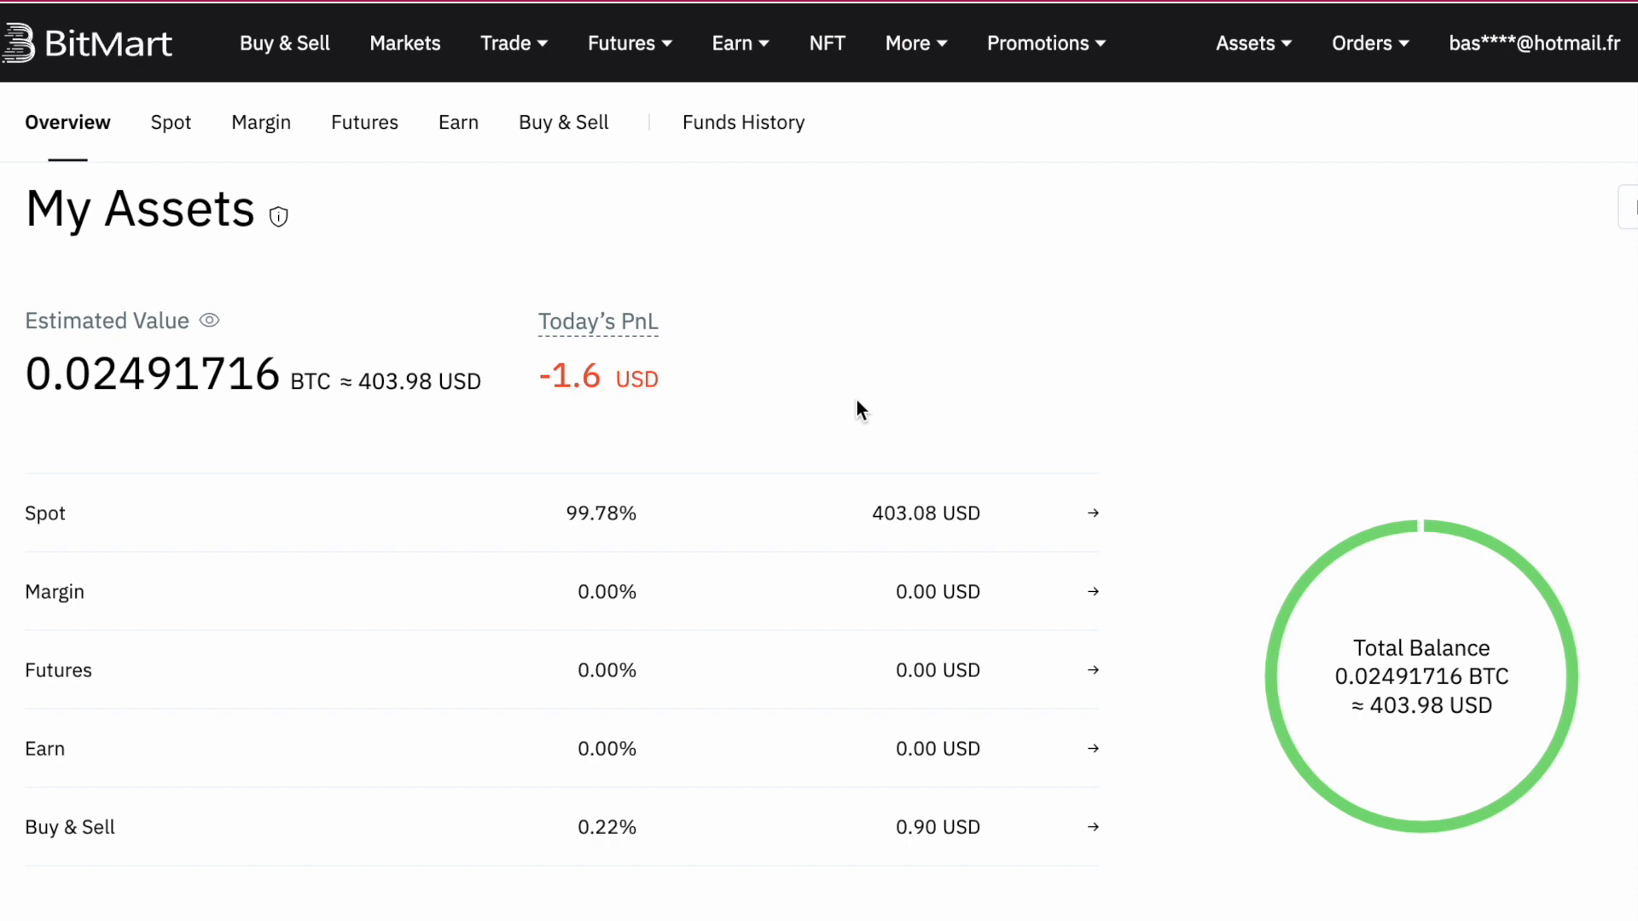
scroll(857, 402, "down", 3)
scroll(857, 402, "up", 4)
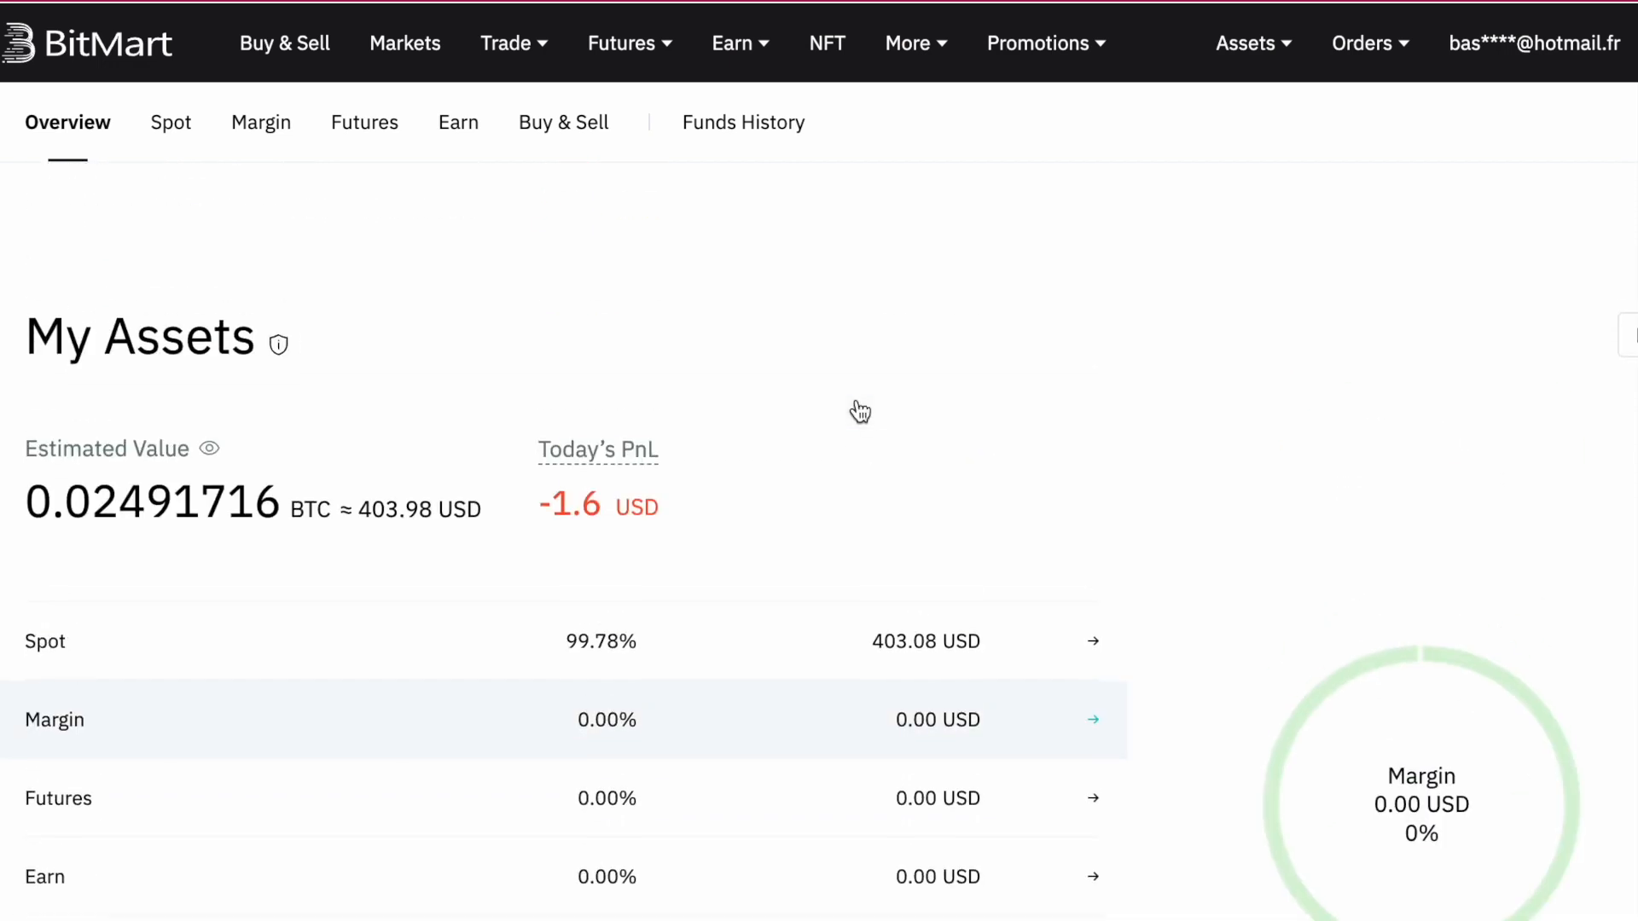
scroll(860, 413, "down", 1)
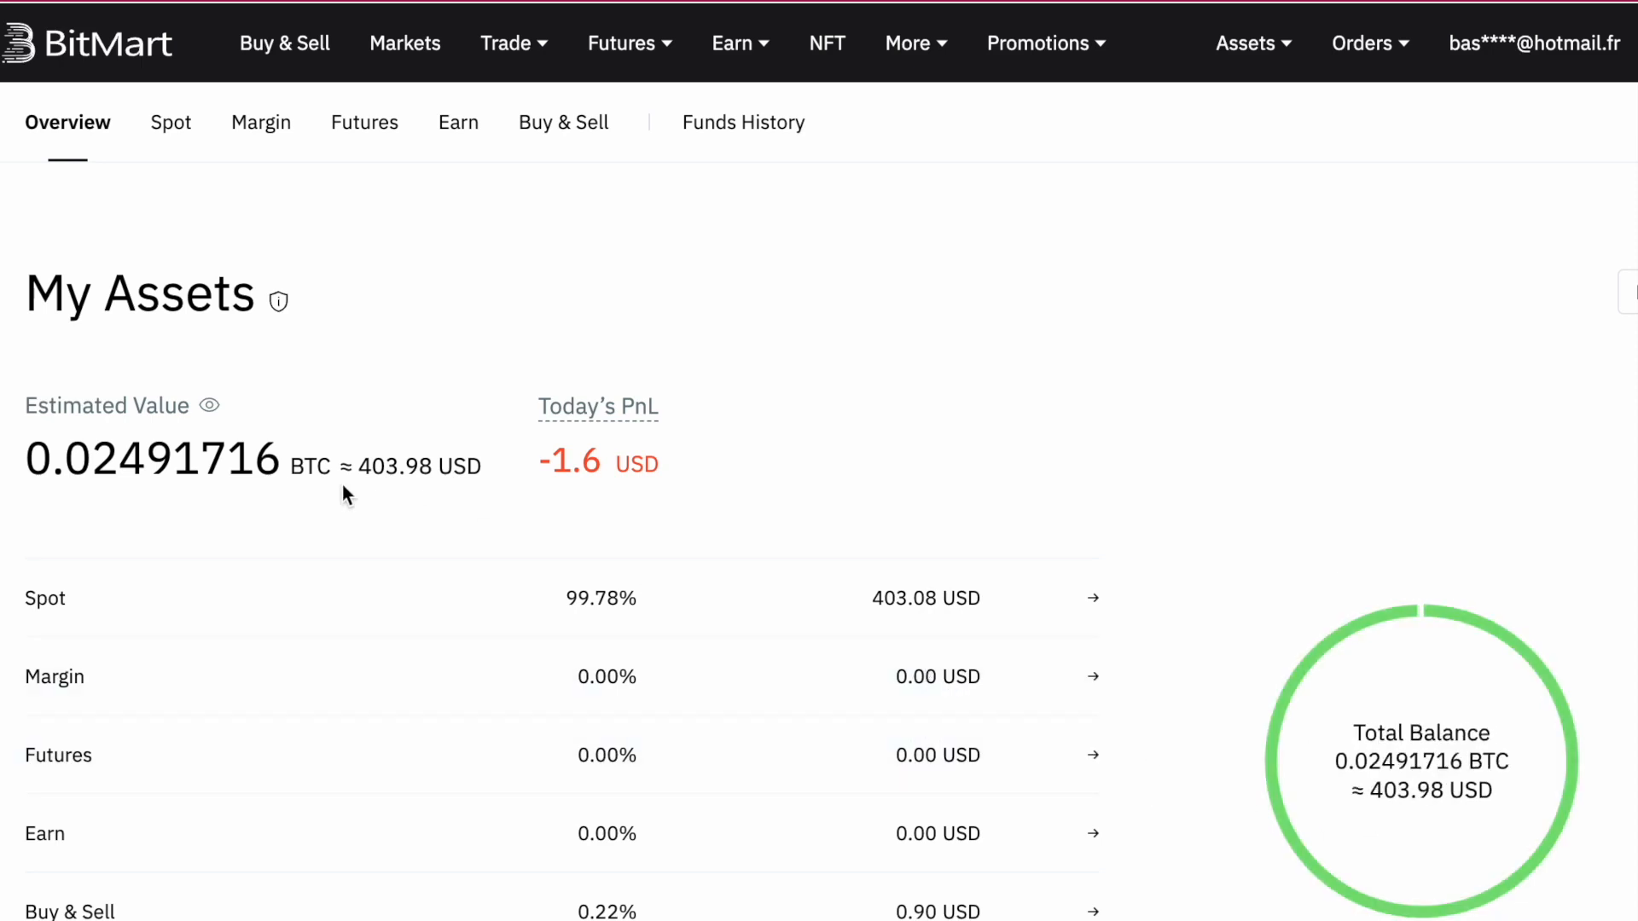
Open Assets > Spot to confirm 47.75160132 USDT is available
mouse_move(1277, 55)
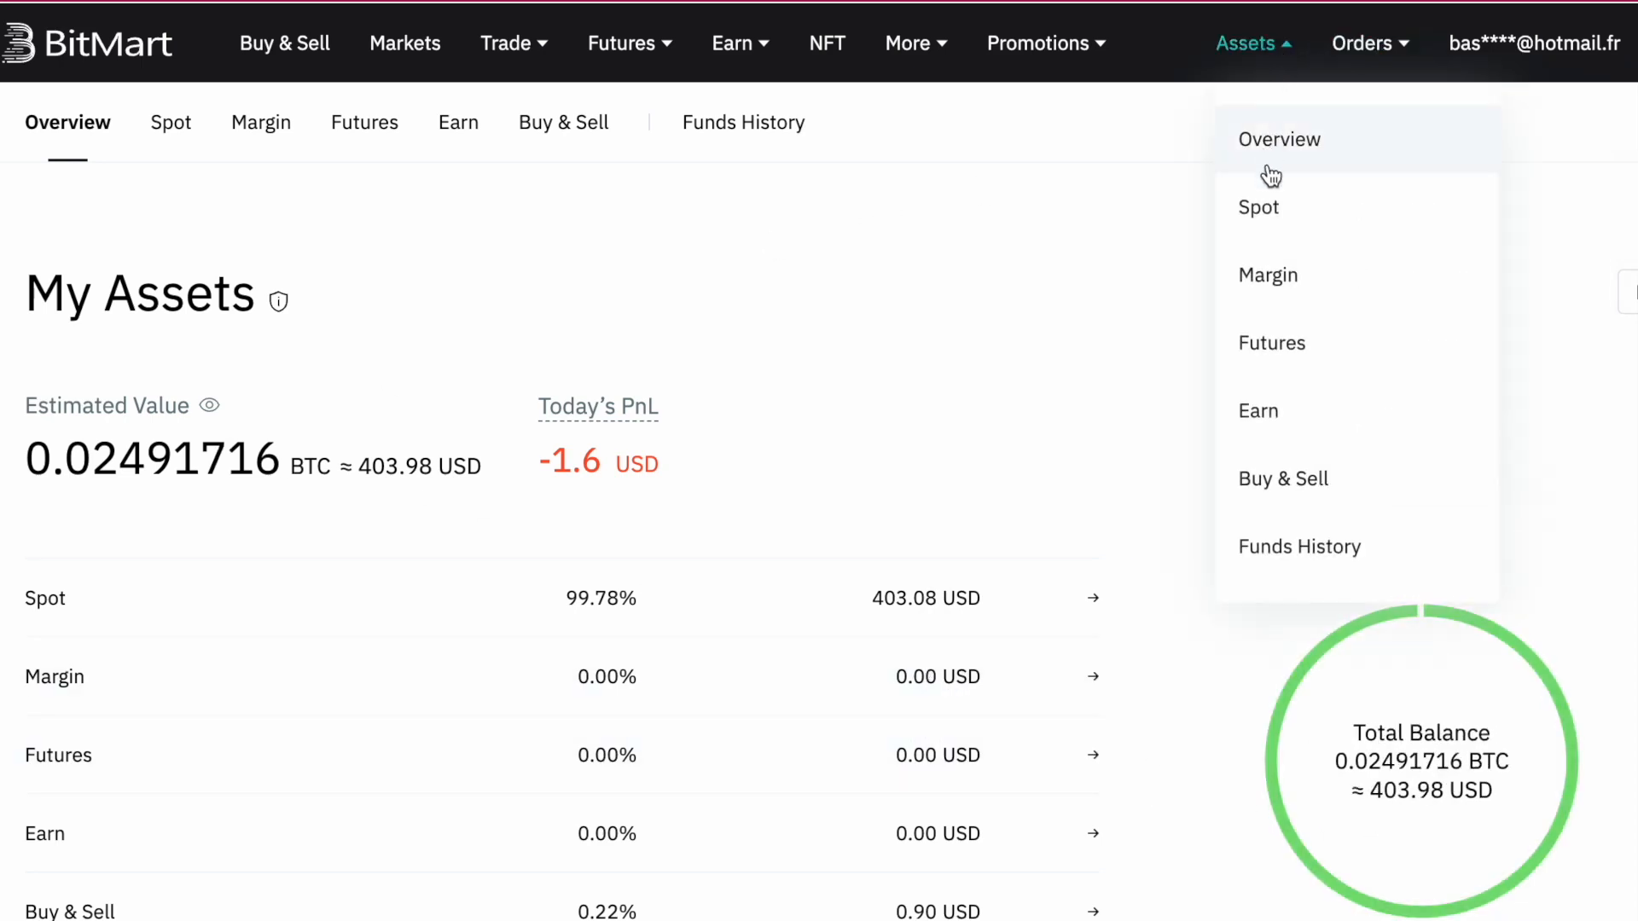
left_click(1265, 215)
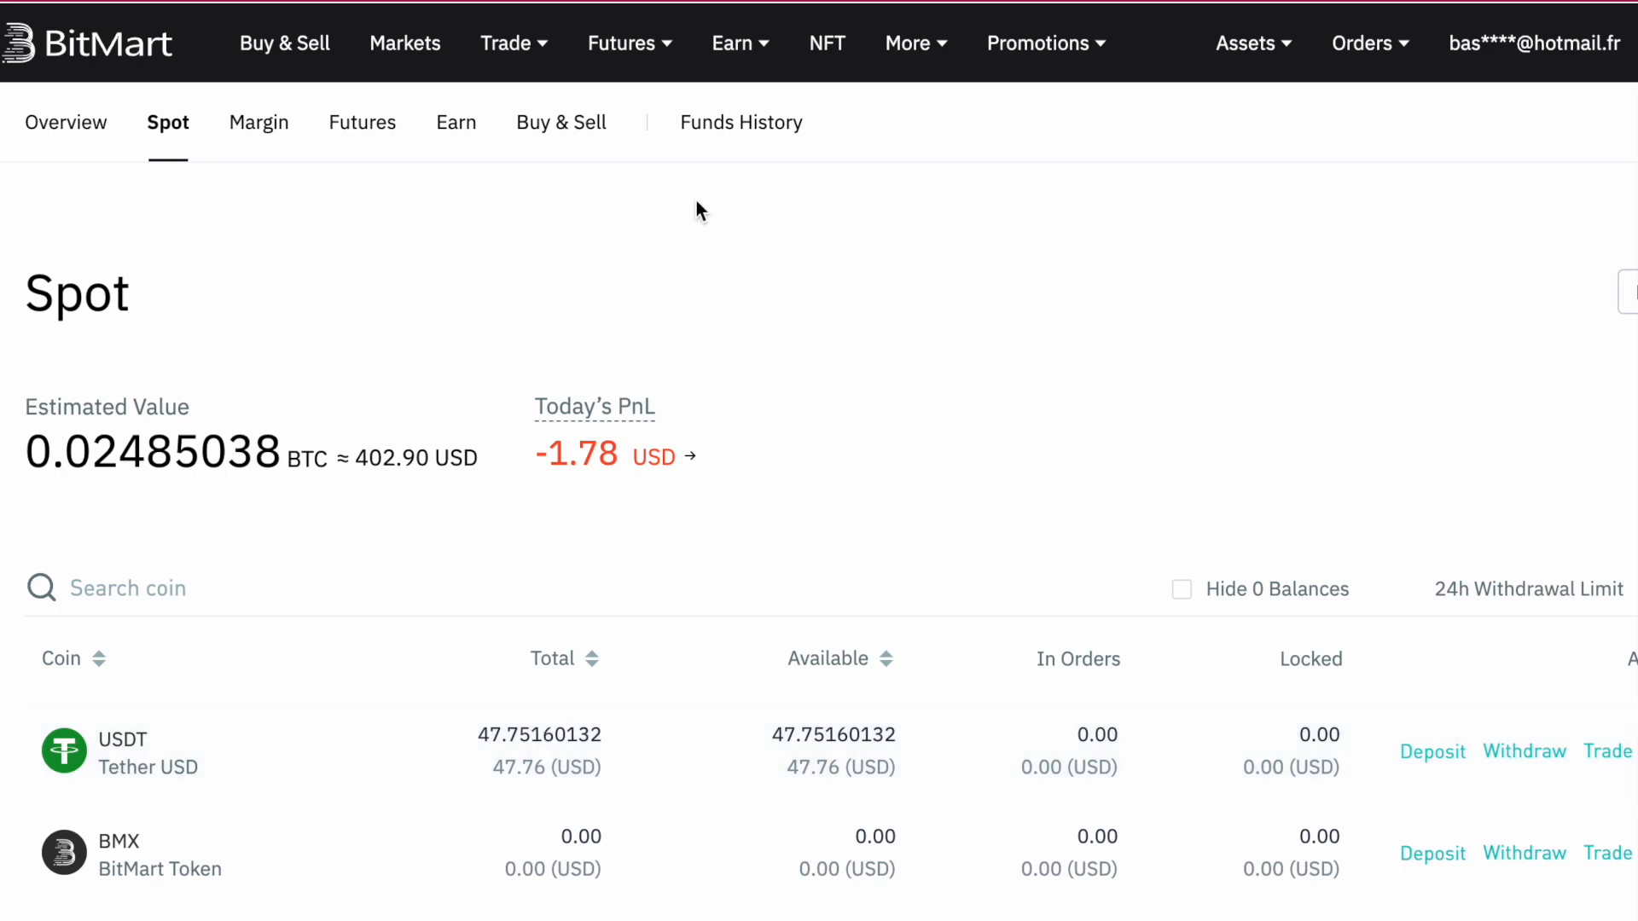
mouse_move(530, 49)
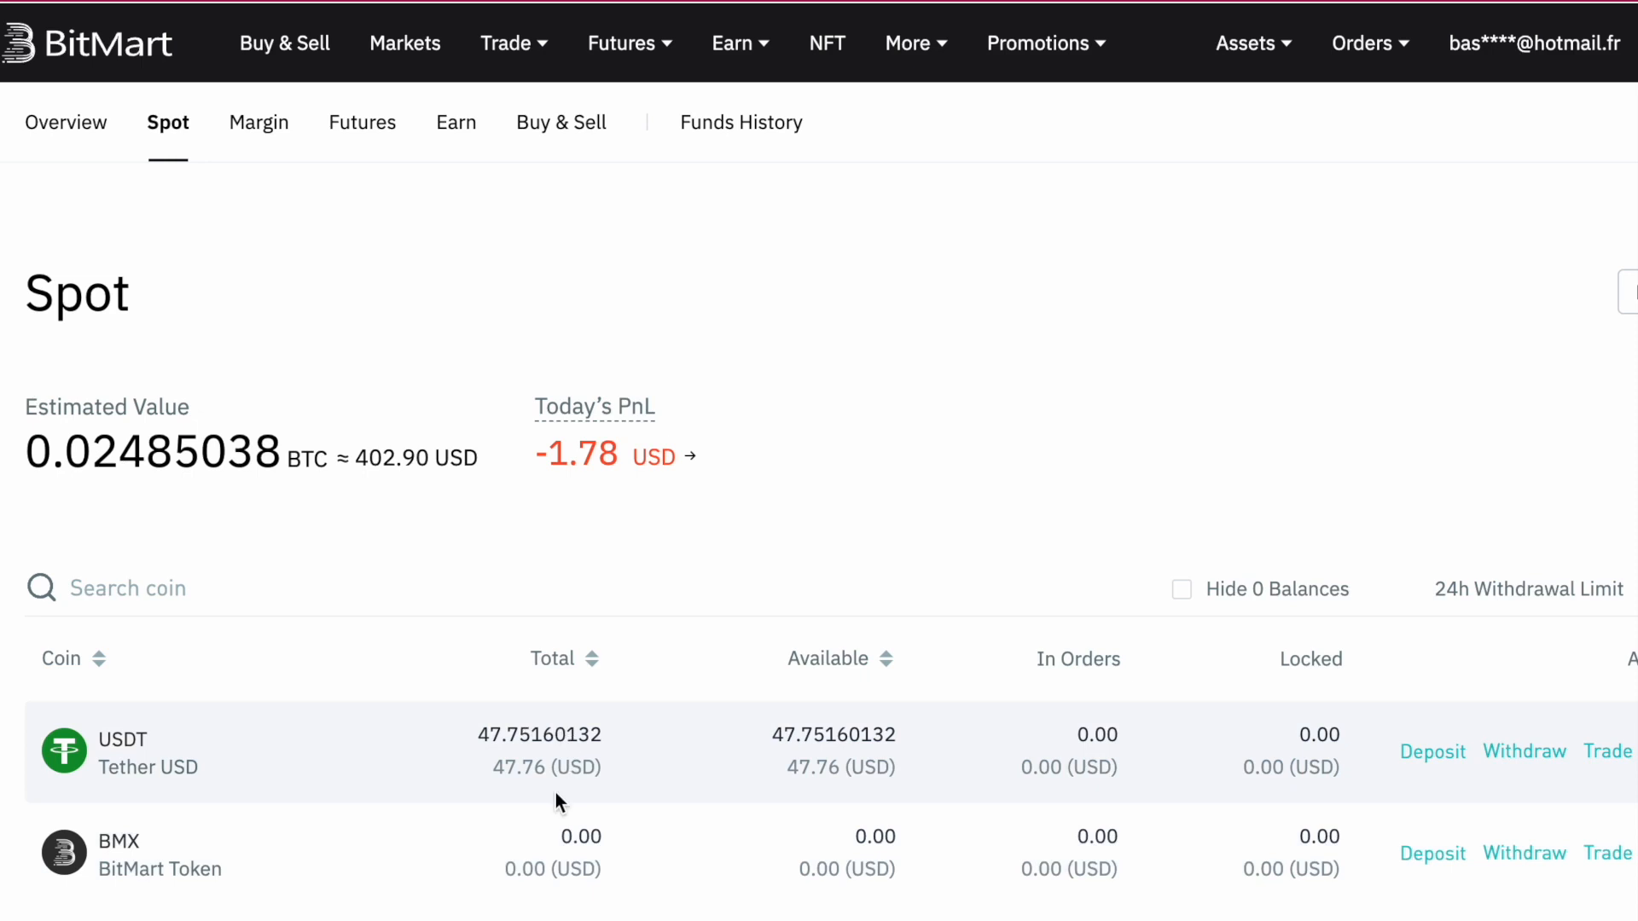
Search the markets for 'vts' and open the VTS/USDT trading page
left_click(418, 50)
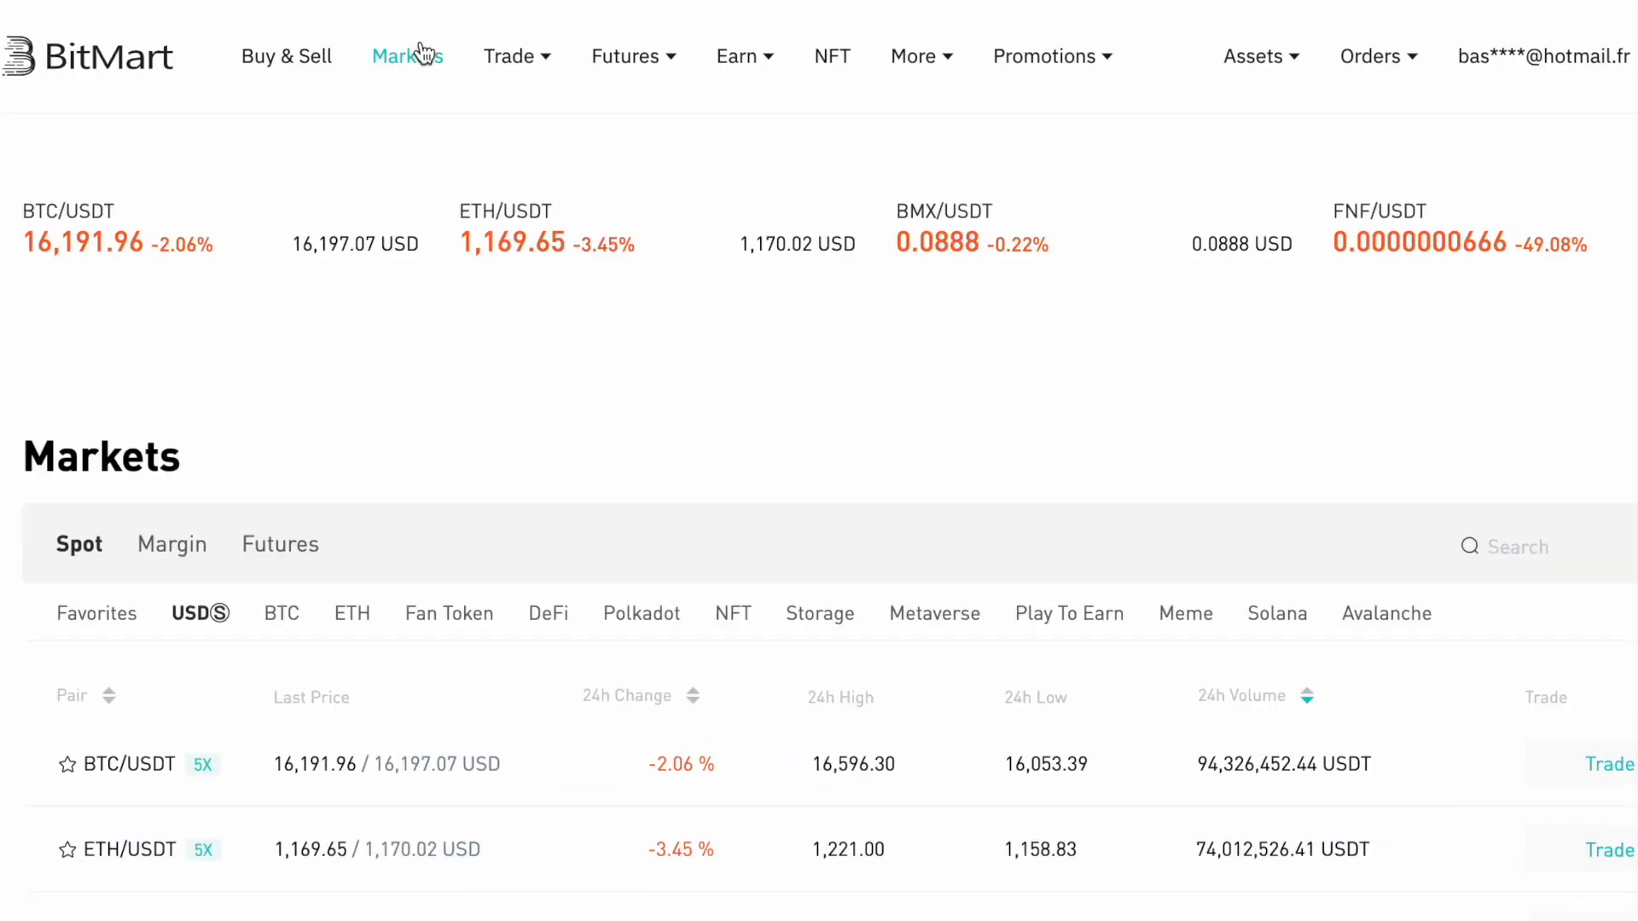
left_click(1507, 549)
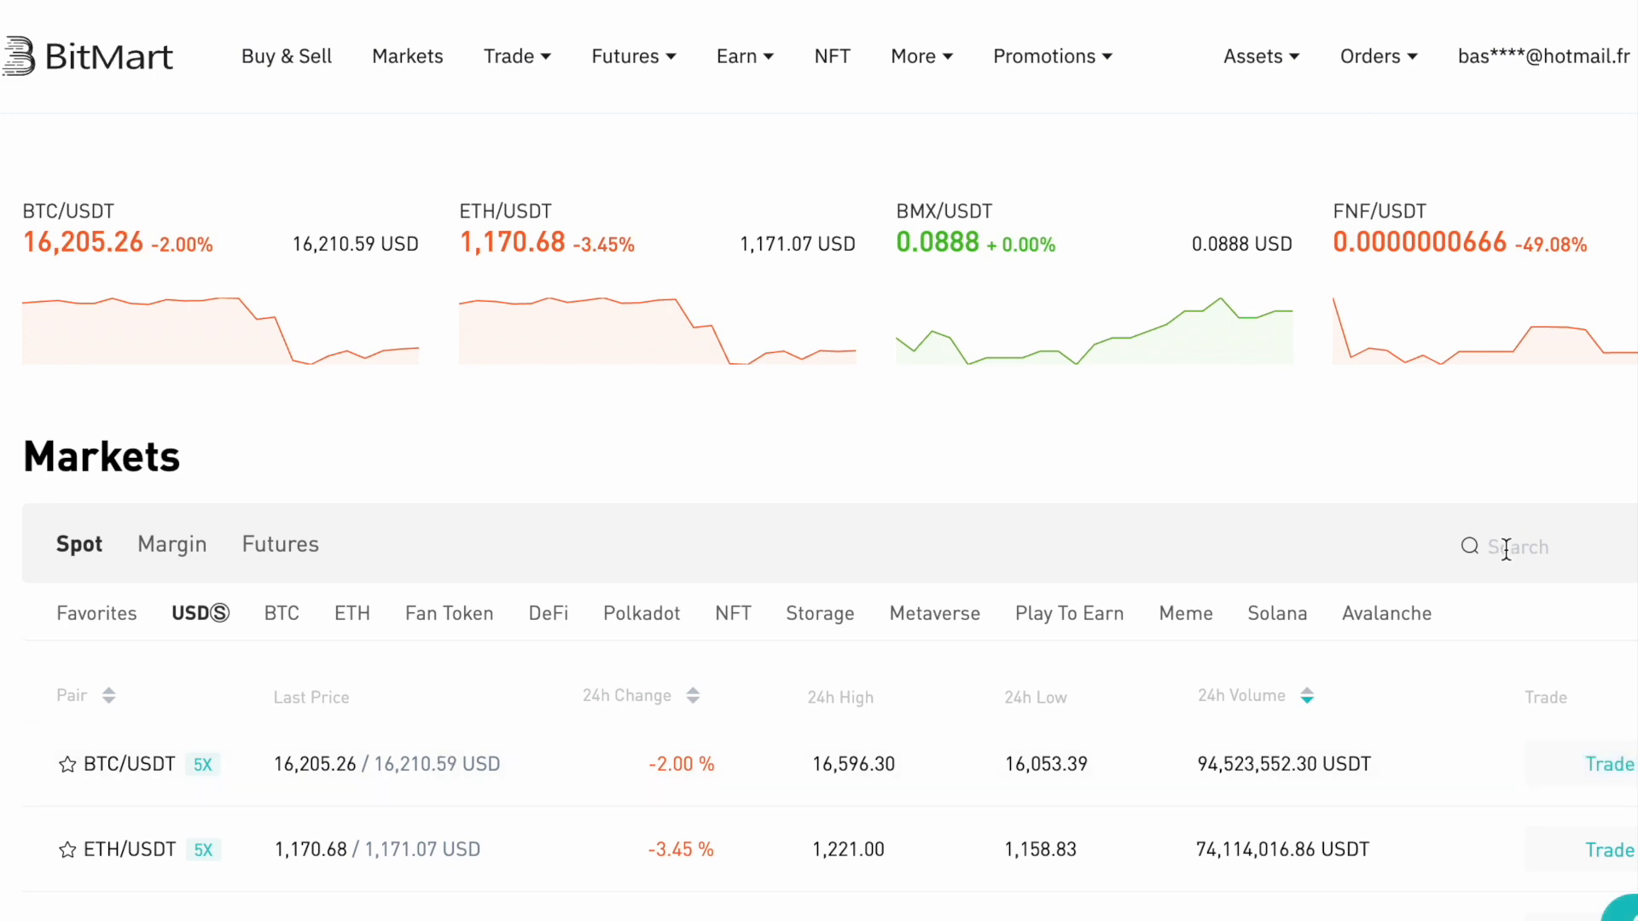
type("vts")
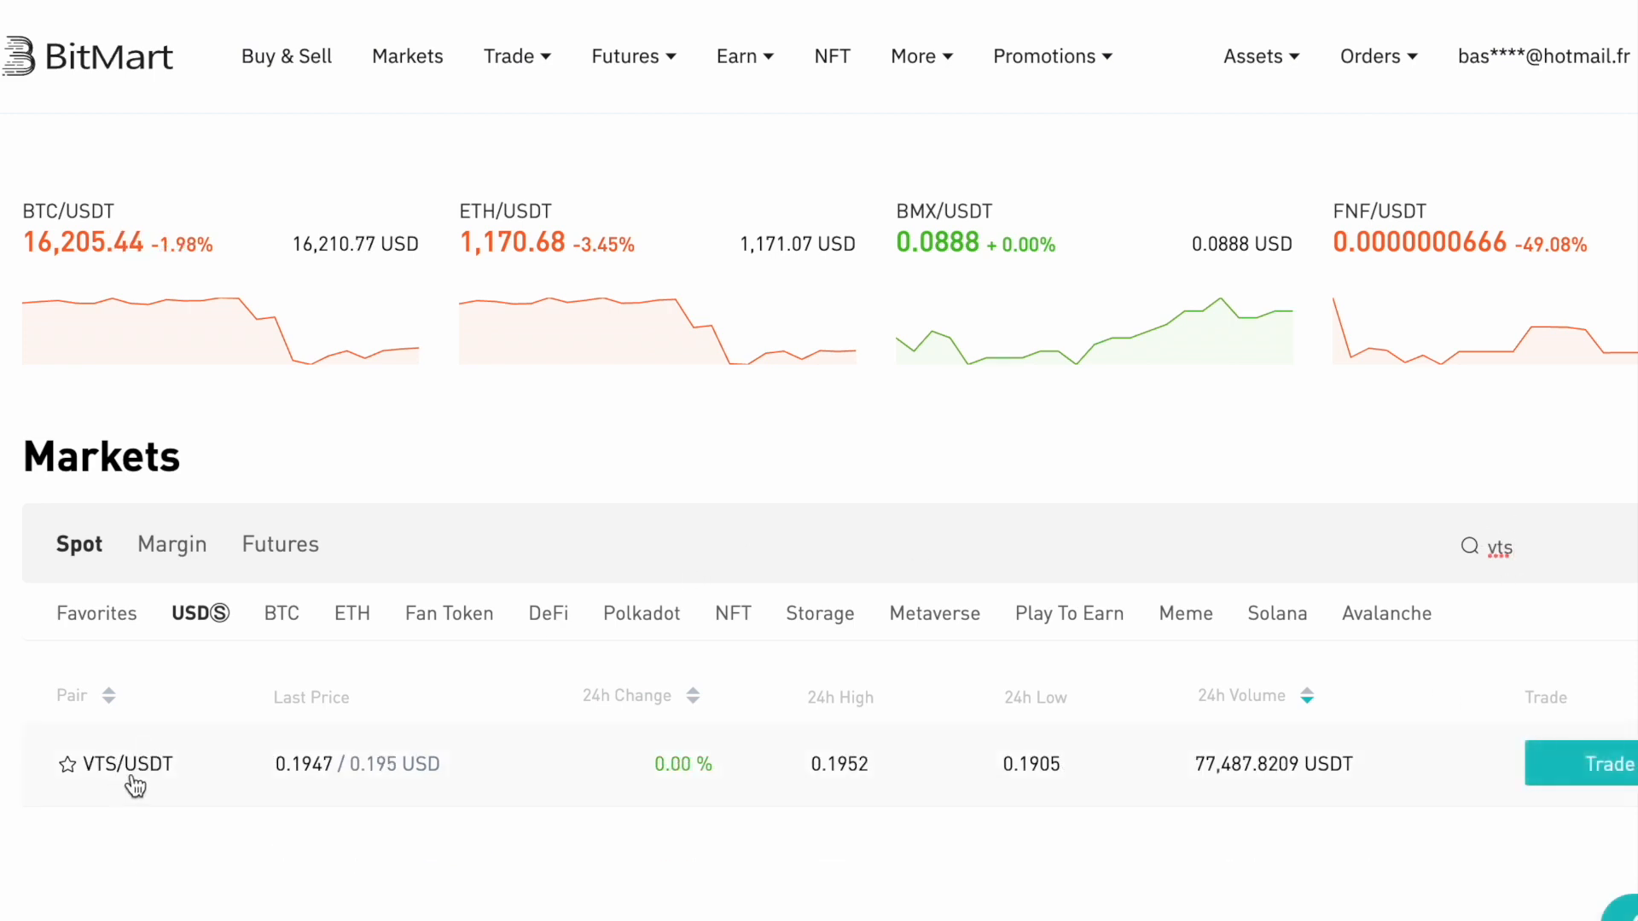
left_click(1621, 780)
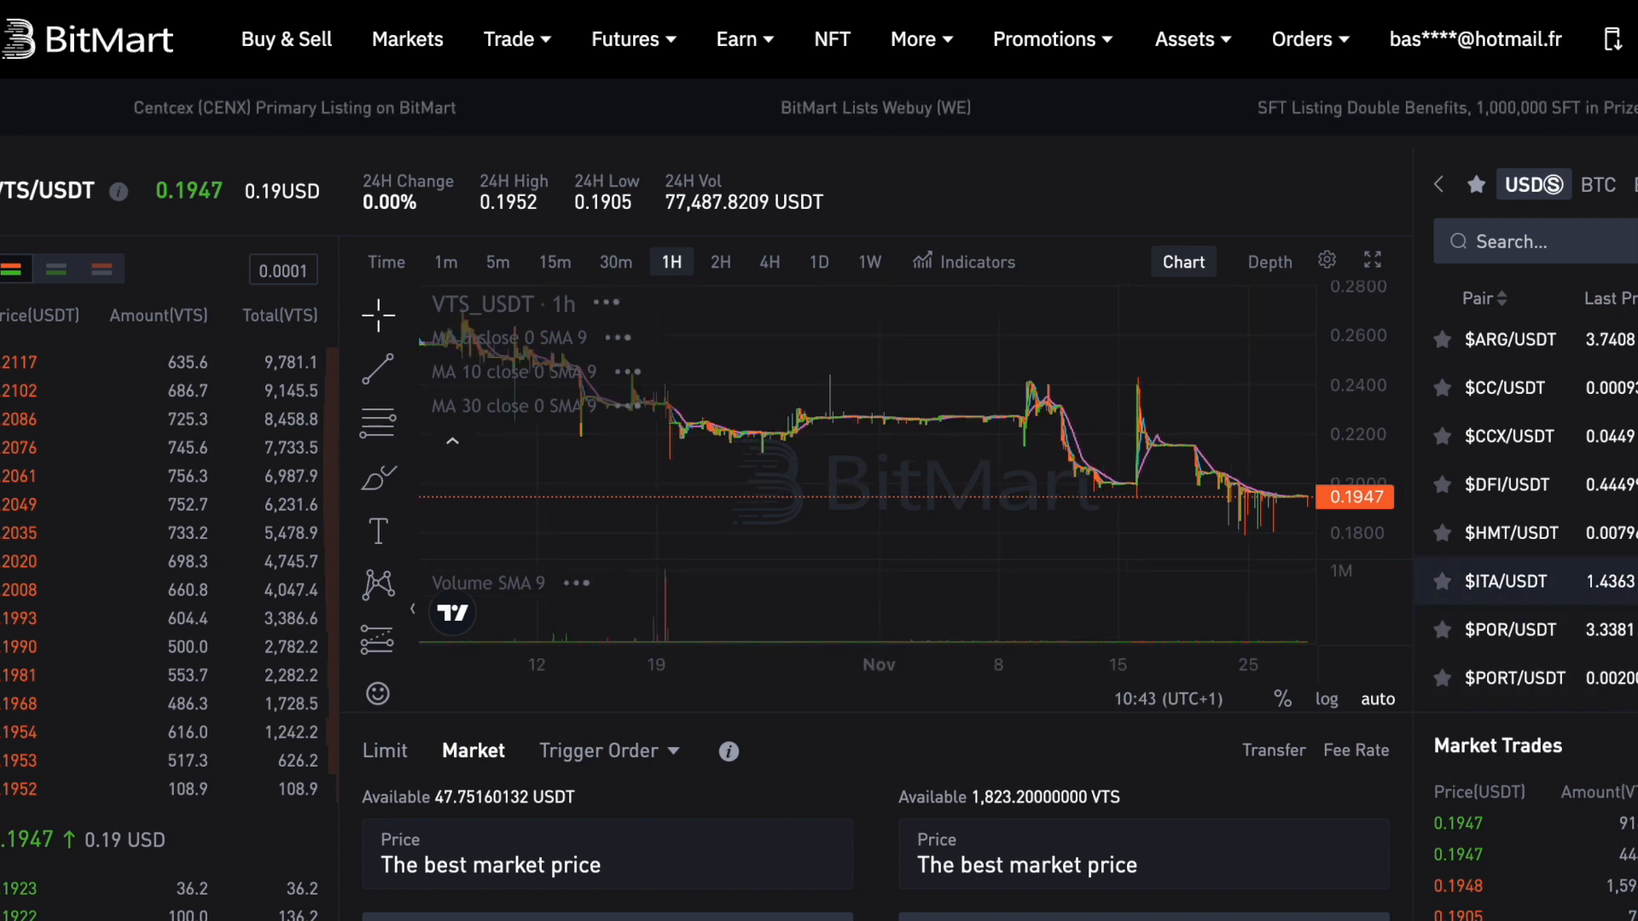
Market-buy VTS with 100% of the 47.75 USDT balance
scroll(1550, 589, "down", 2)
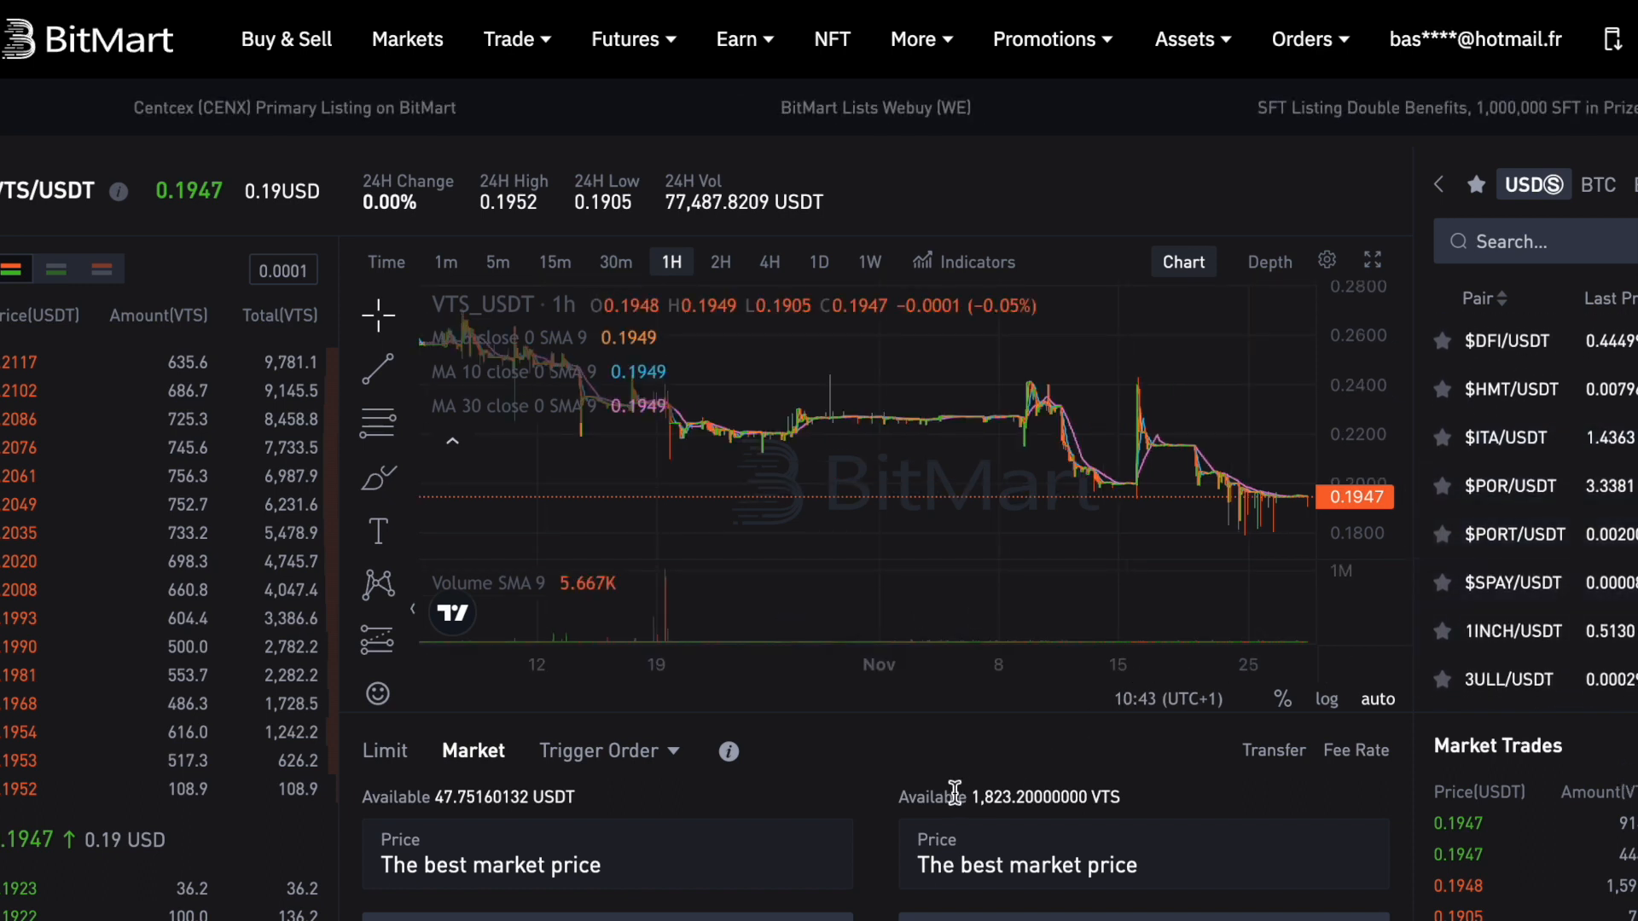
scroll(954, 791, "down", 4)
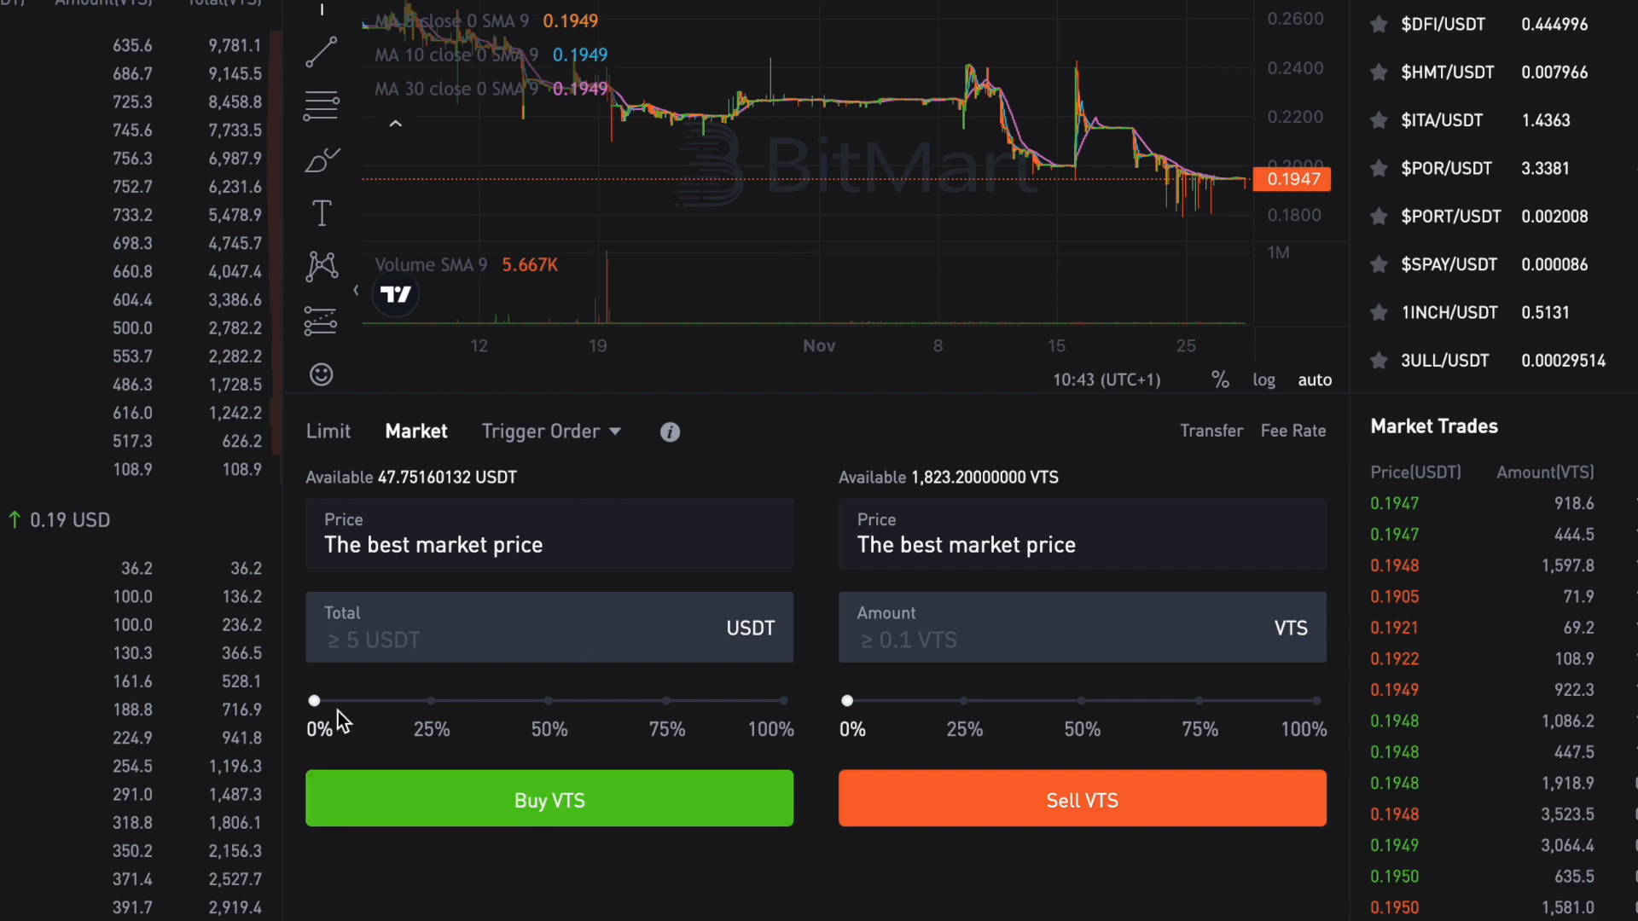
left_click_drag(314, 708, 821, 704)
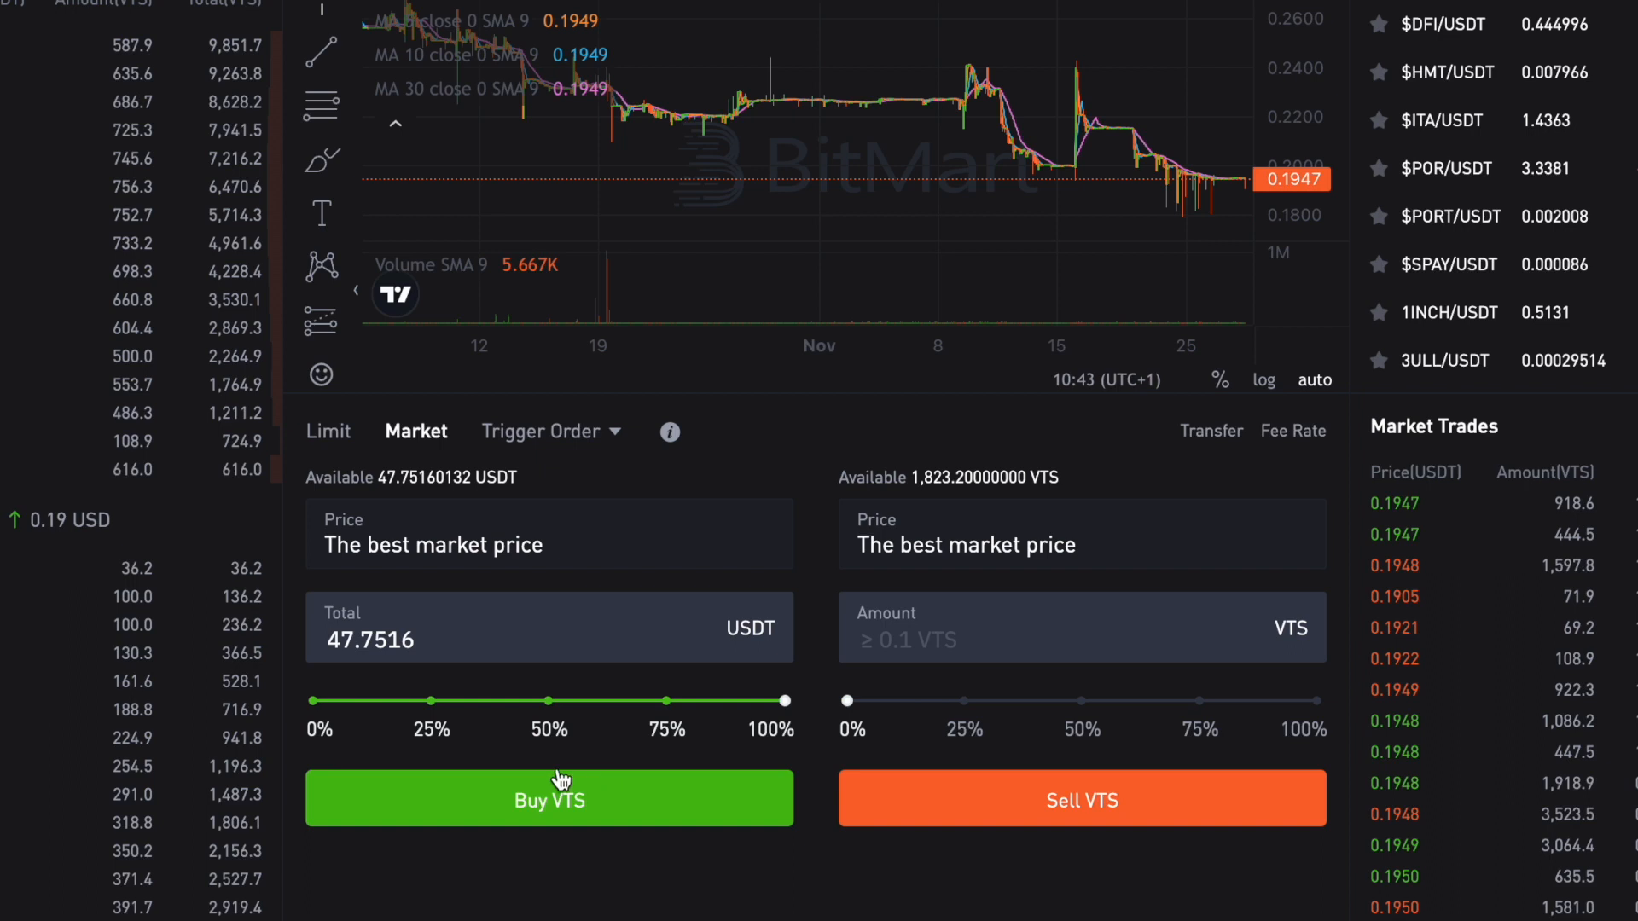
left_click(559, 813)
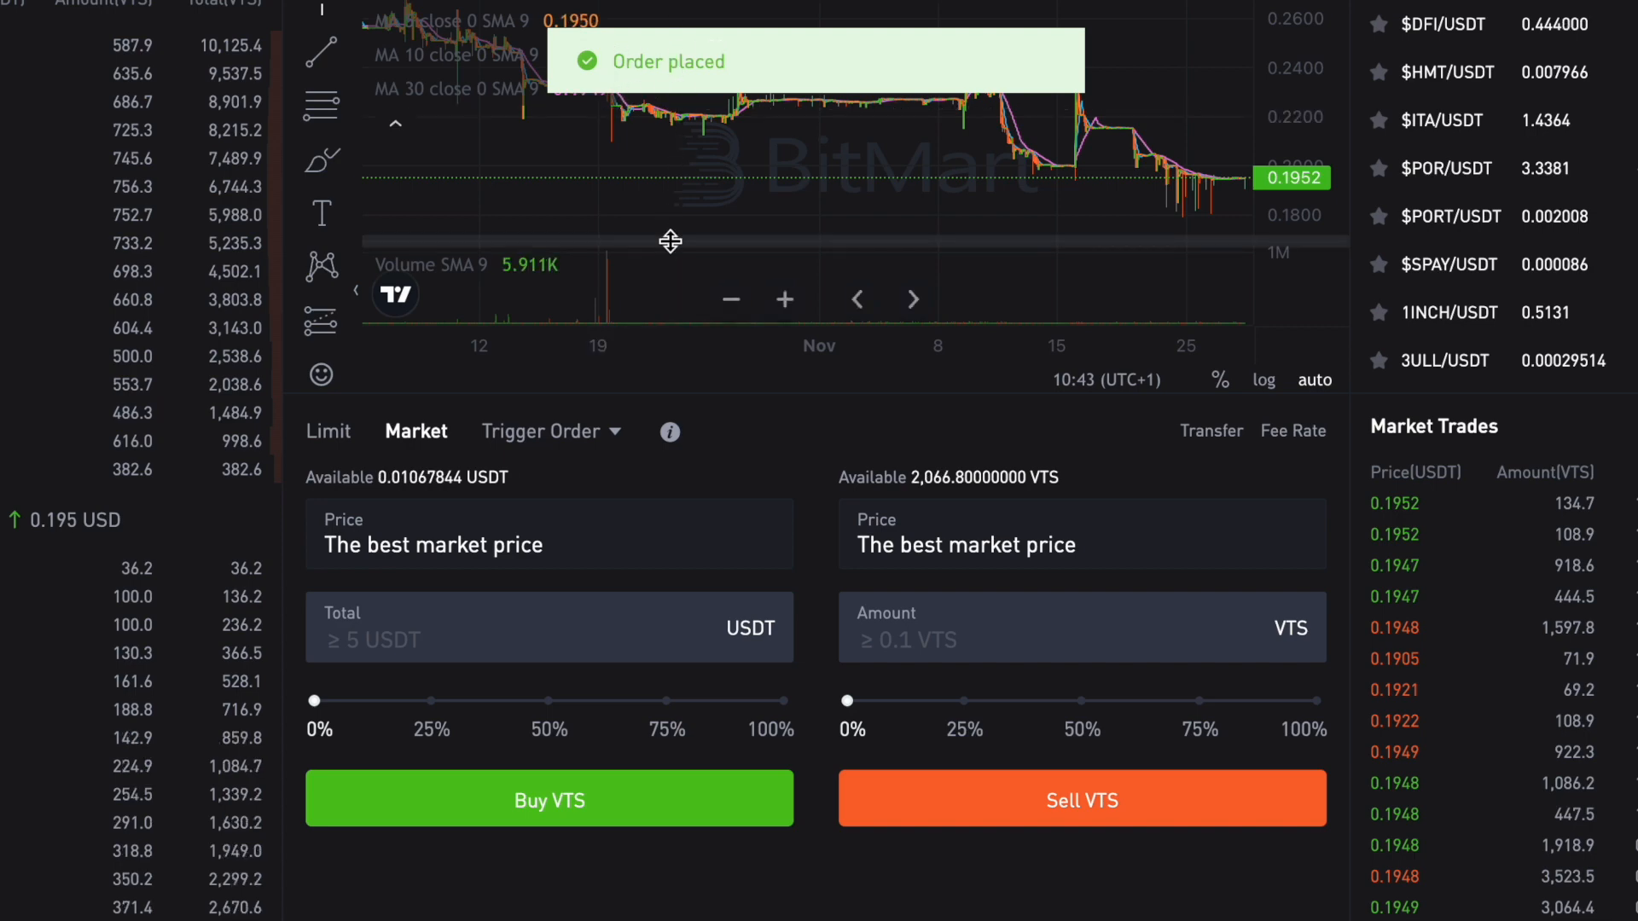
scroll(696, 409, "up", 4)
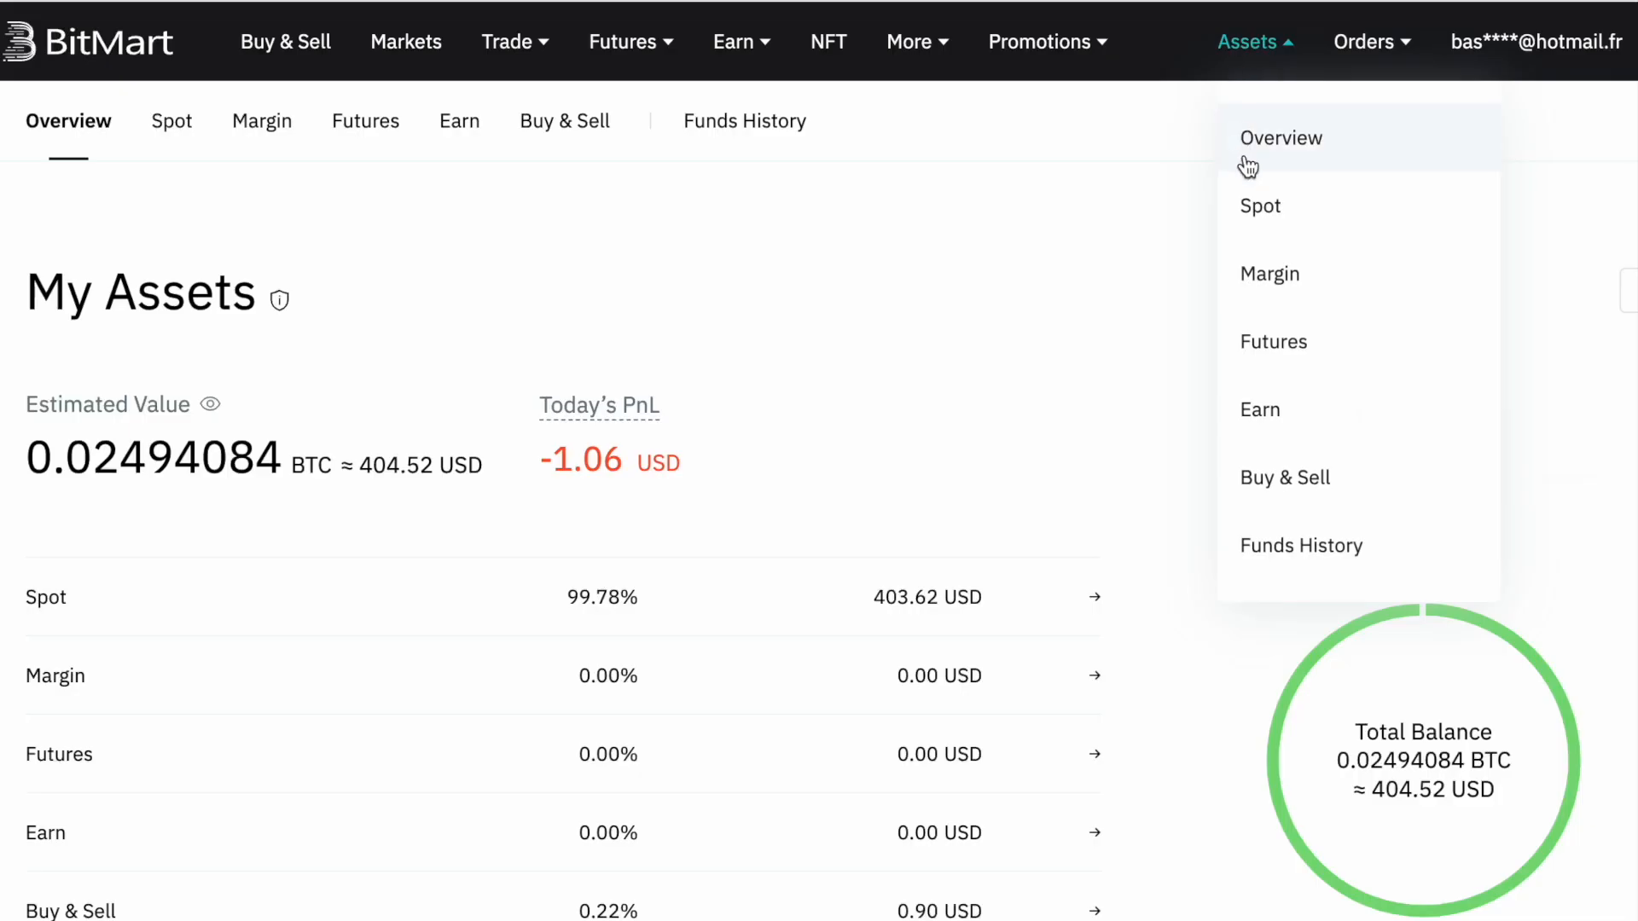
Open the Spot wallet and filter it by 'vts' to see 2,066.8 VTS
left_click(1260, 213)
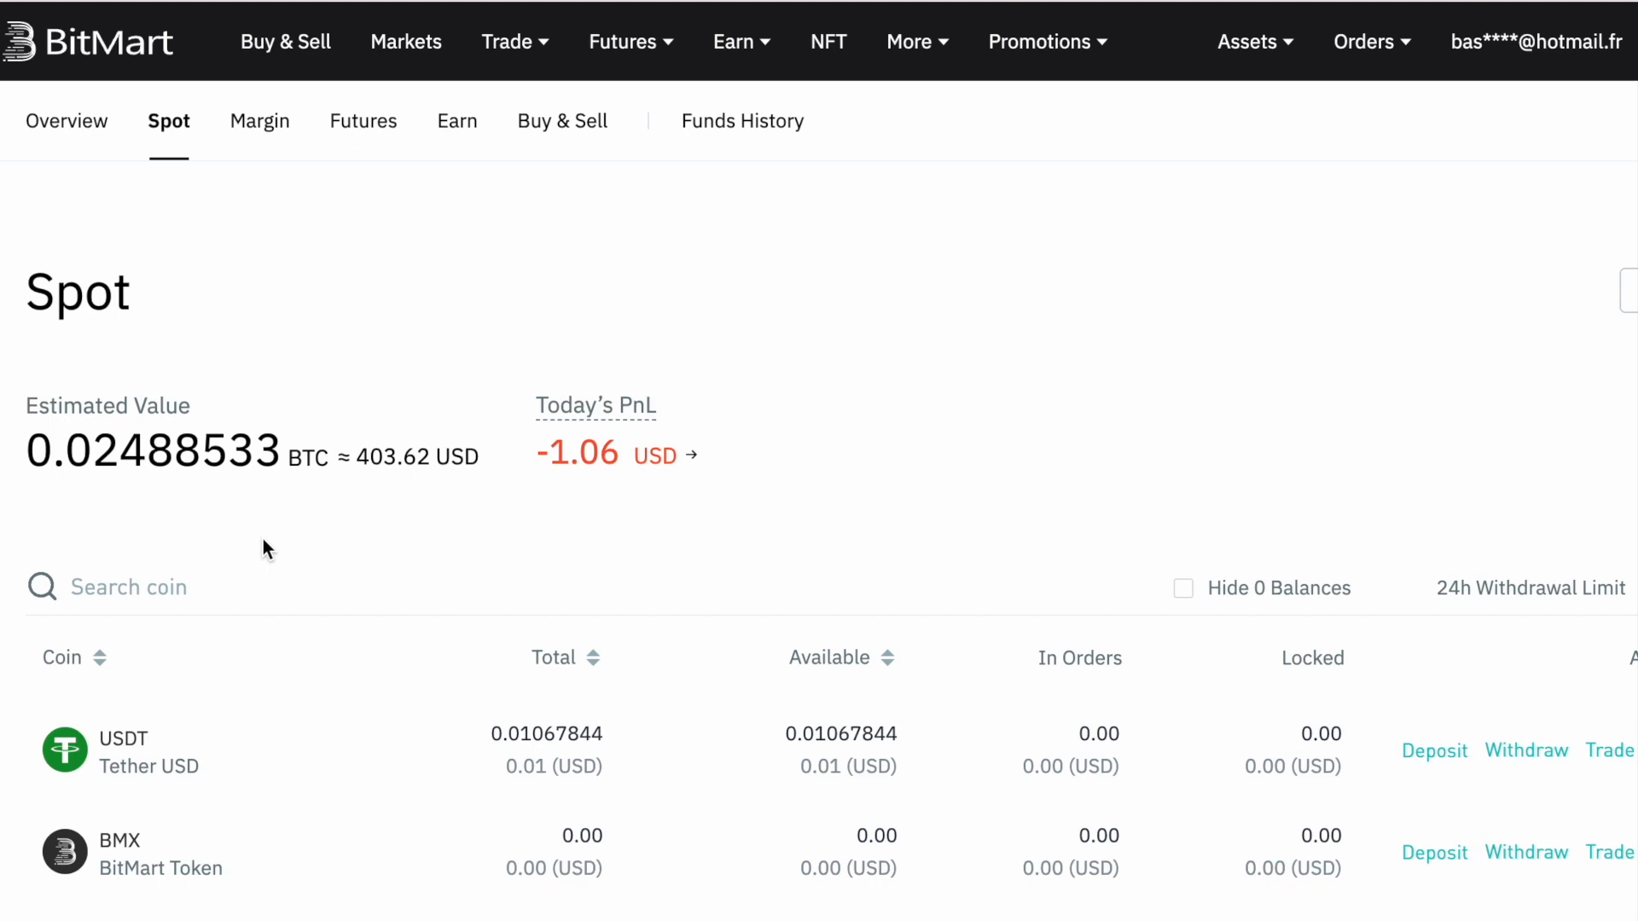
type("vts")
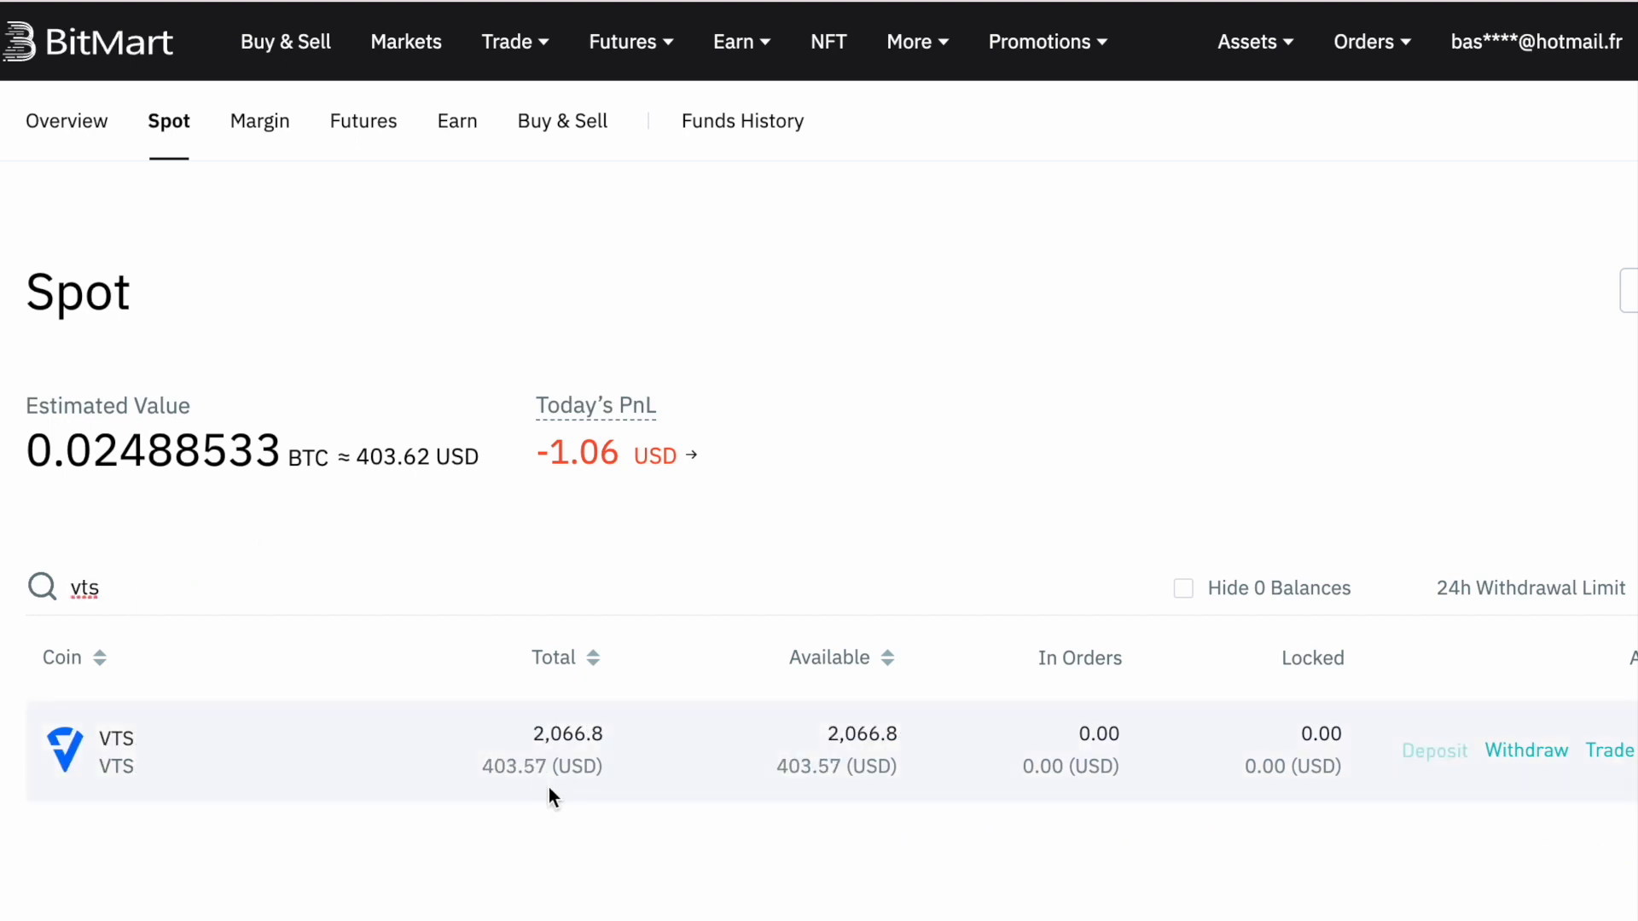